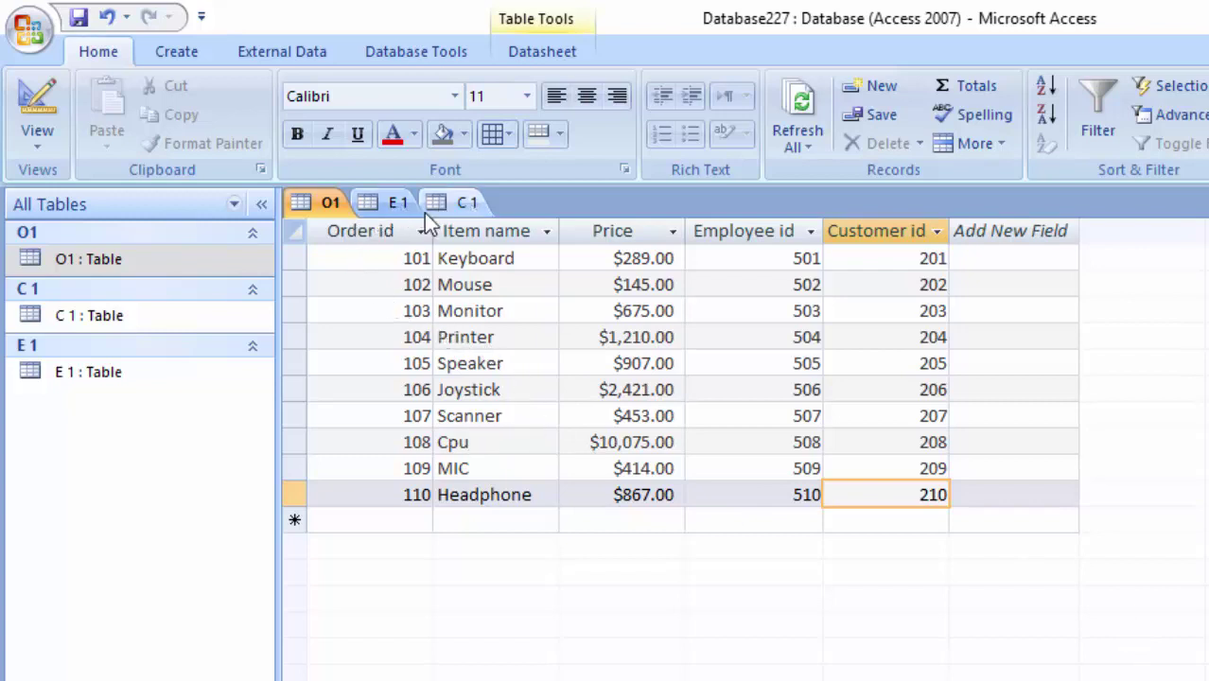
# - Save the database, then open C 1 and widen its Customer name column
pyautogui.click(31, 38)
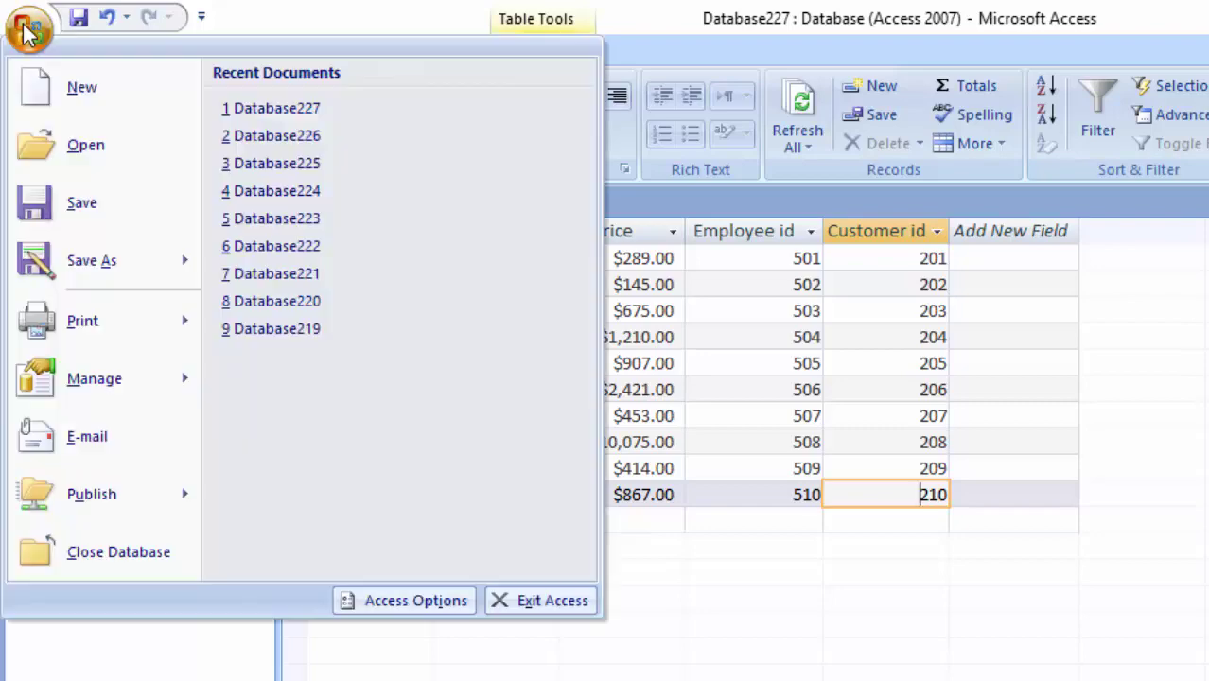
pyautogui.click(70, 205)
pyautogui.doubleClick(108, 322)
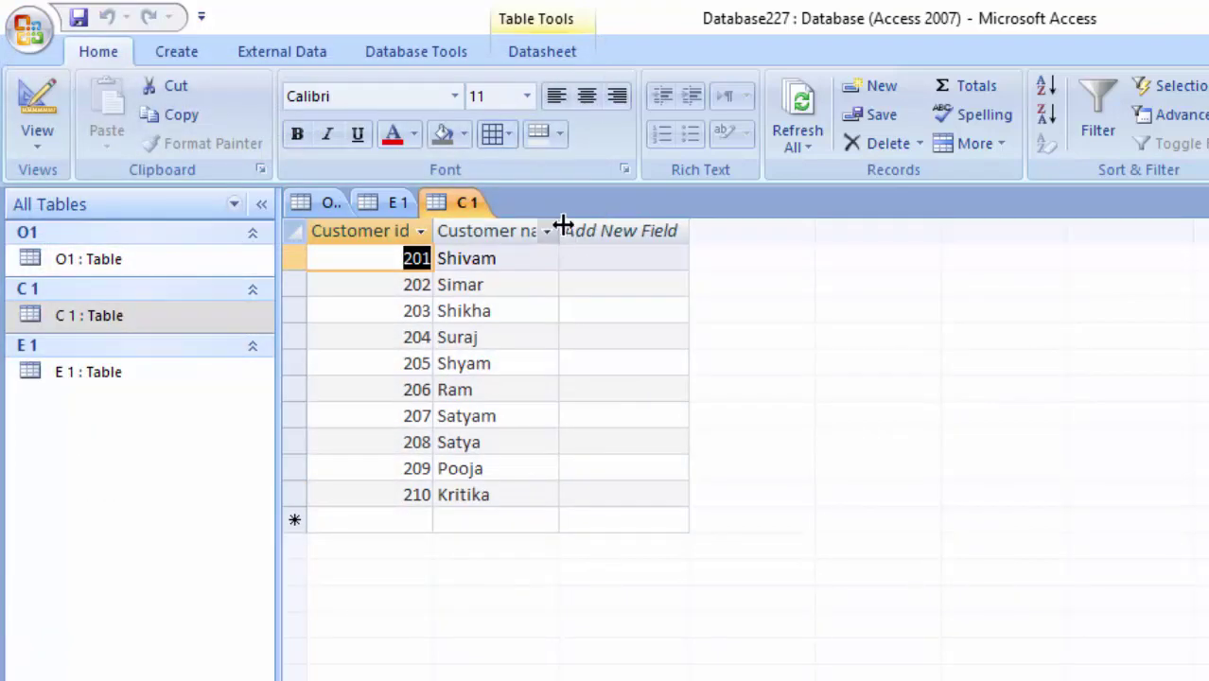
pyautogui.moveTo(559, 235); pyautogui.dragTo(561, 231)
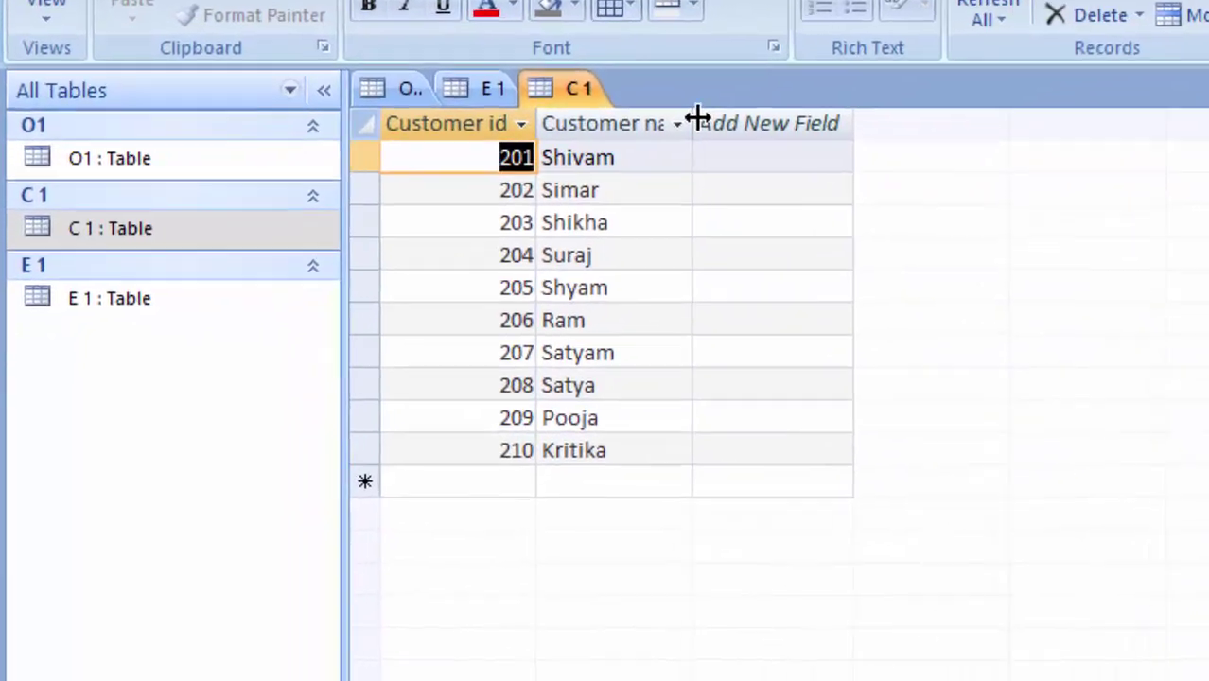
pyautogui.moveTo(623, 178); pyautogui.dragTo(662, 178)
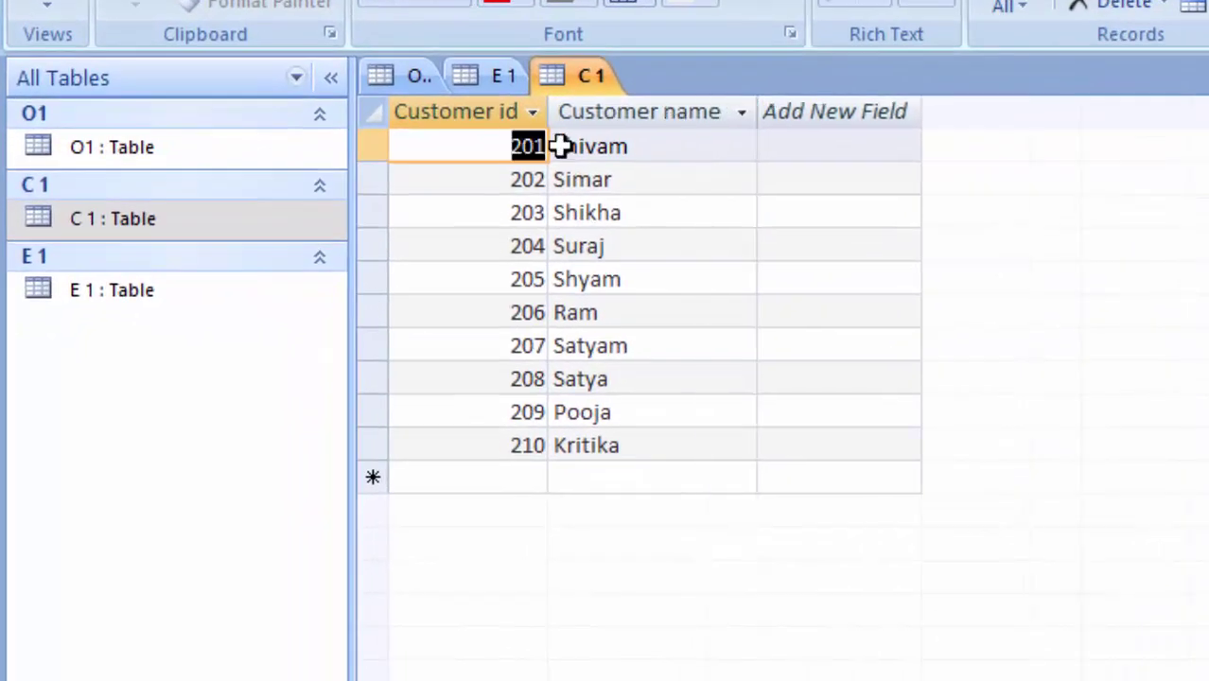
# - Open the E 1 employee table, then bring the O1 orders datasheet back into view
pyautogui.doubleClick(154, 291)
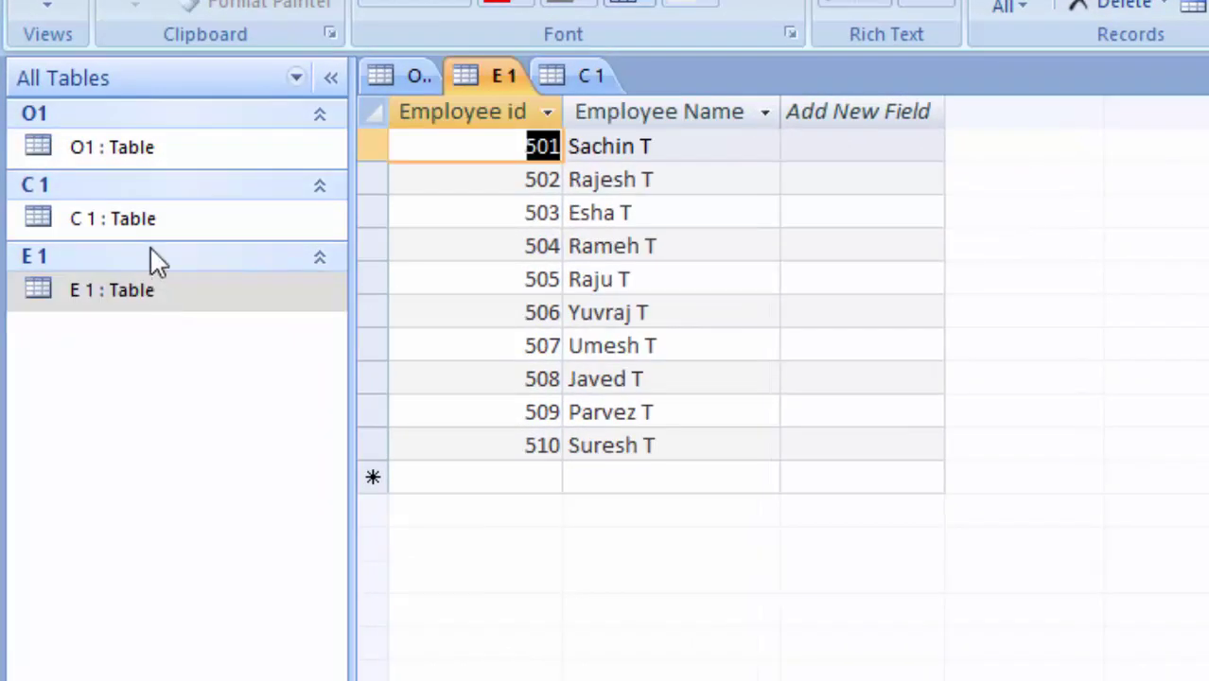
pyautogui.doubleClick(131, 150)
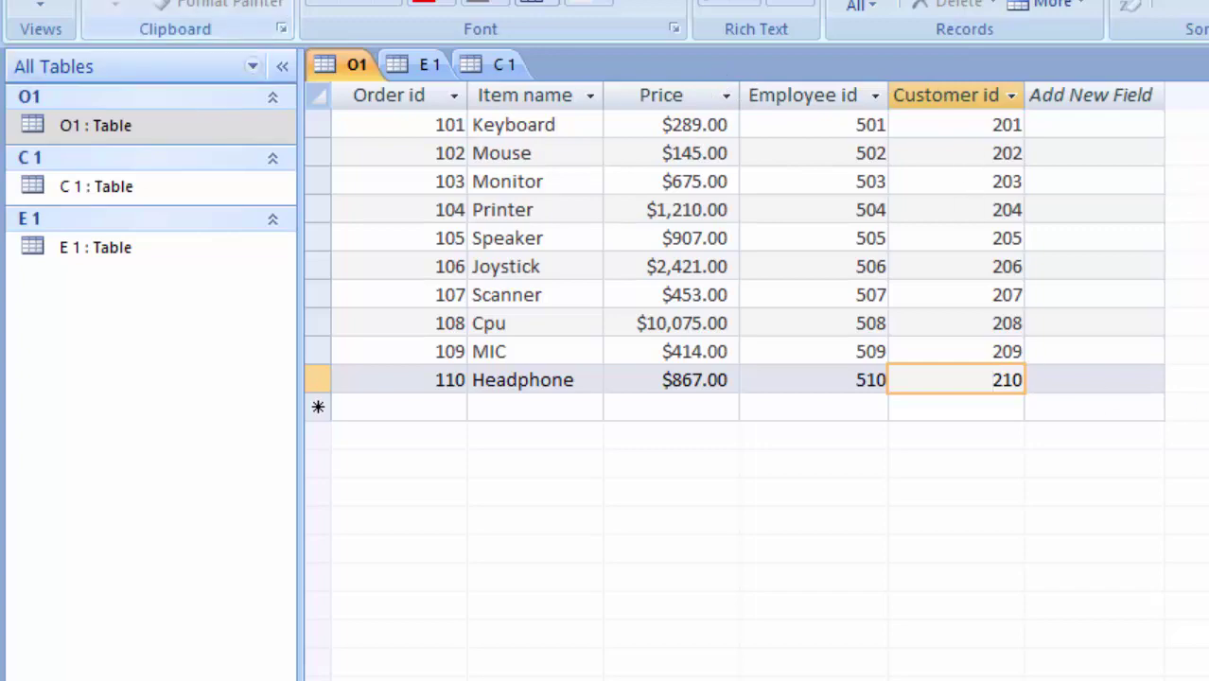
pyautogui.click(157, 37)
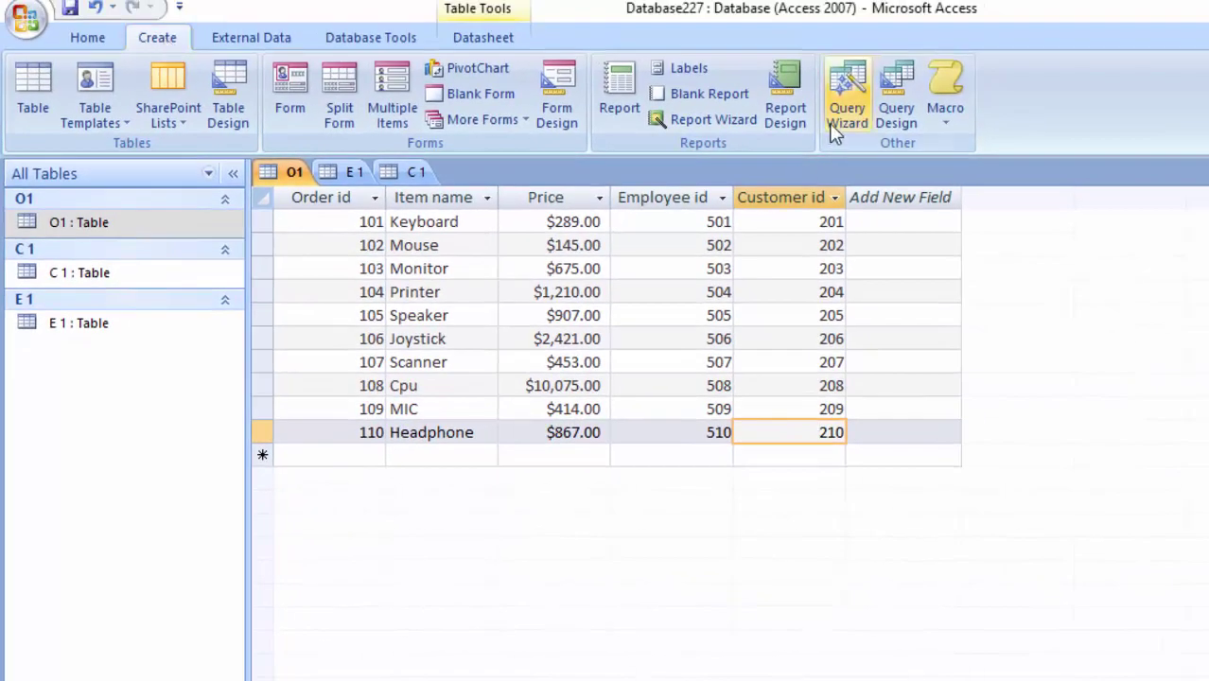
# - Start a Simple Query Wizard and add every O1 field to the query
pyautogui.click(849, 91)
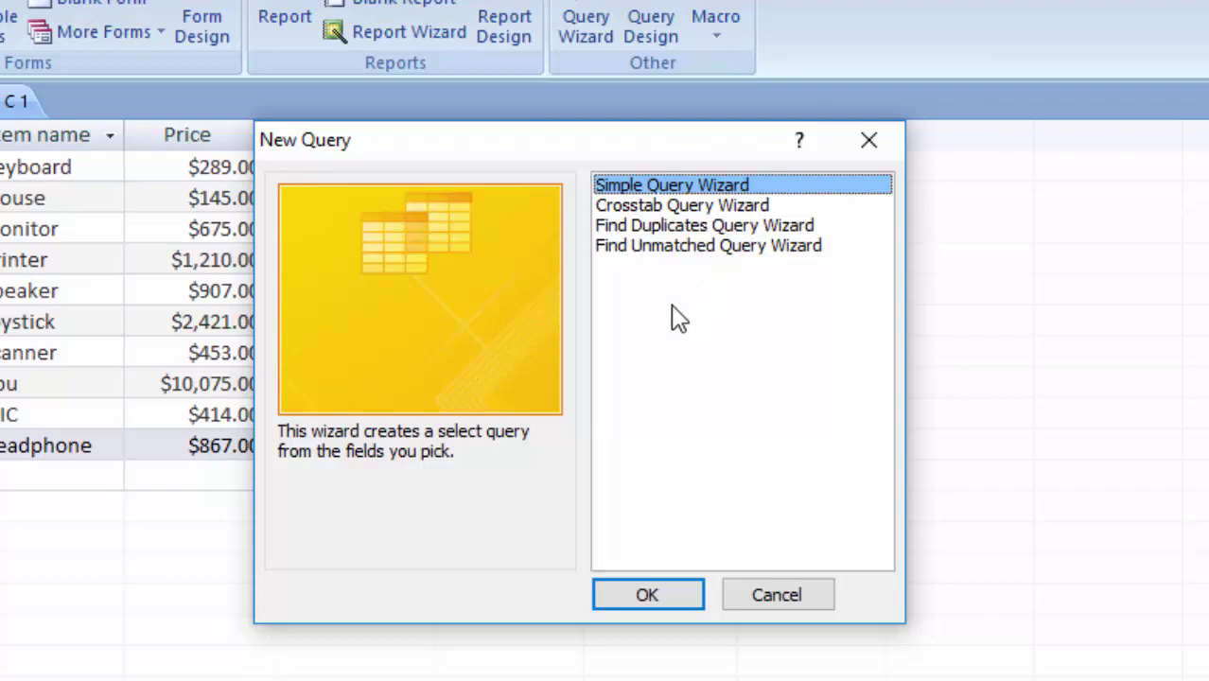
pyautogui.click(655, 598)
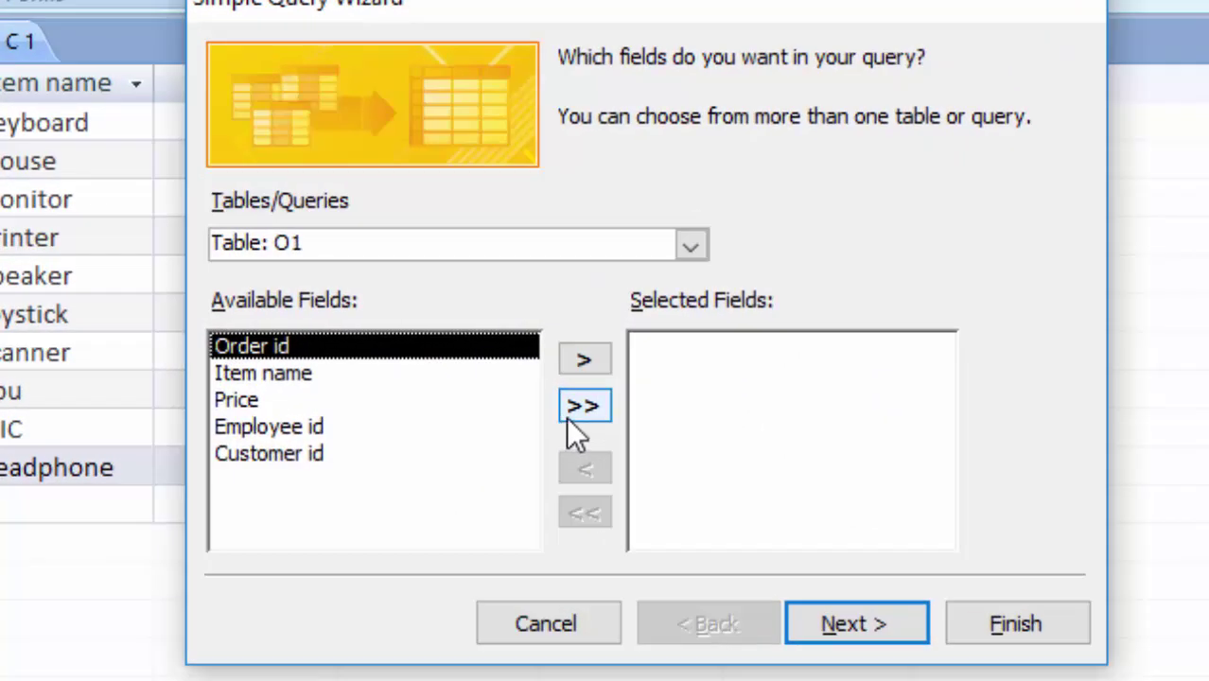
pyautogui.click(588, 421)
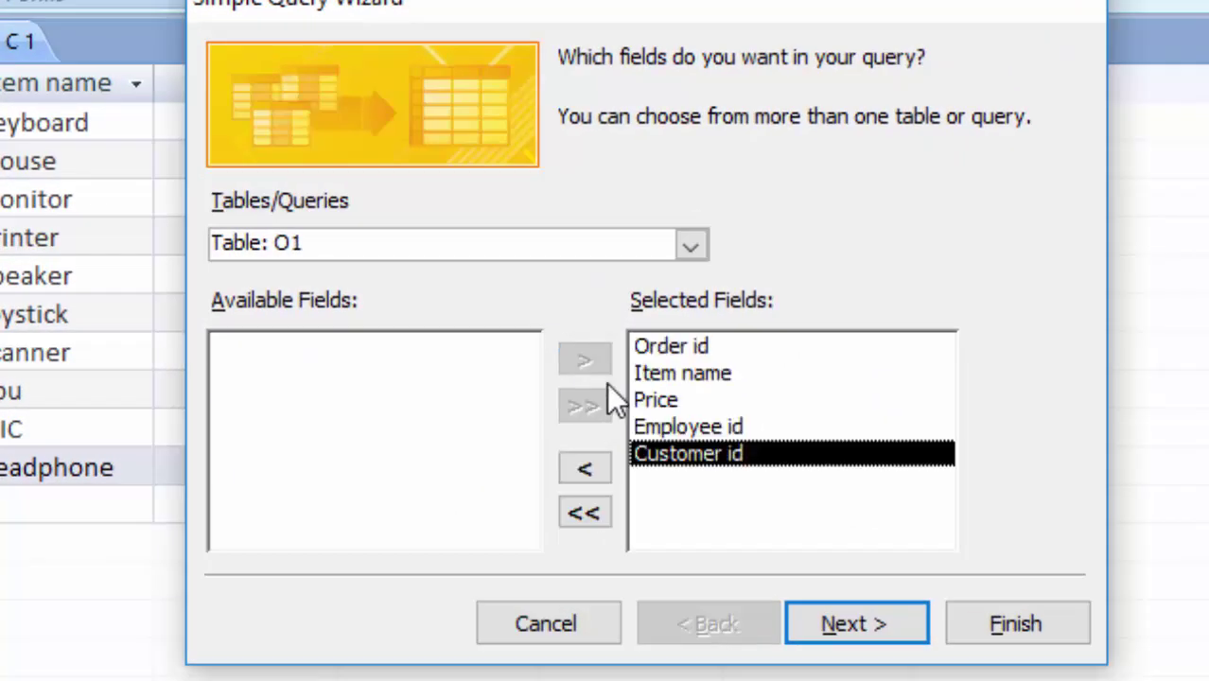
# - Add C 1's Customer name and Customer id and E 1's Employee Name, then continue
pyautogui.click(689, 248)
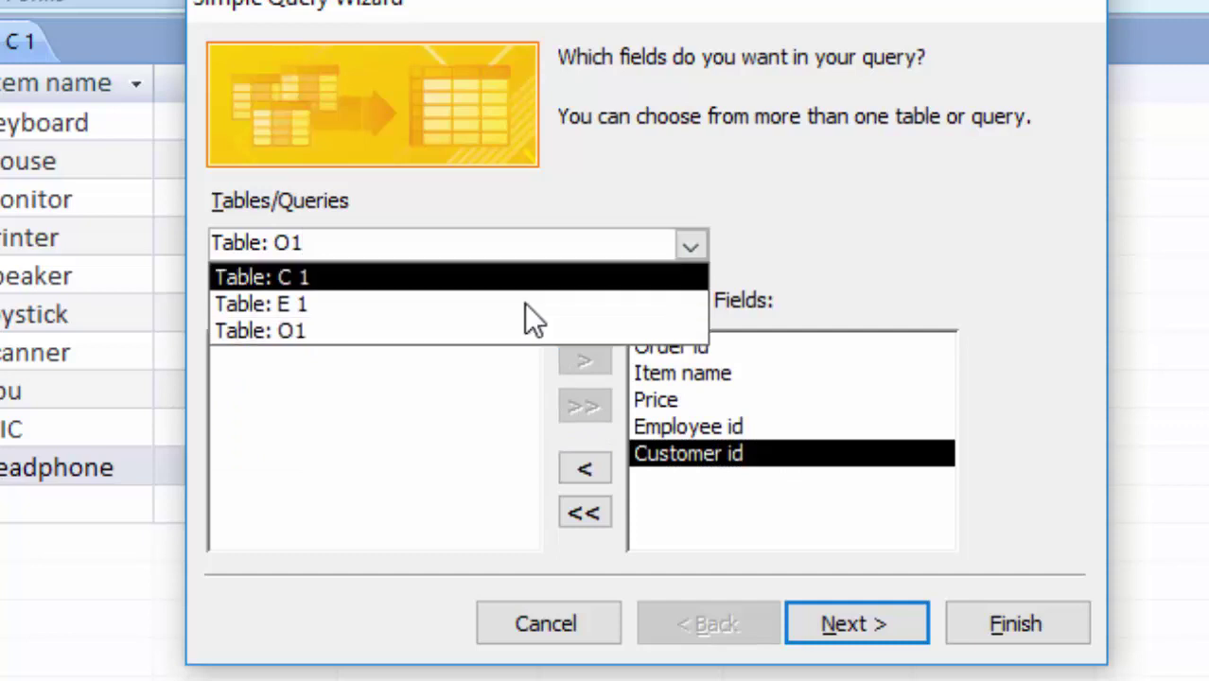
pyautogui.click(519, 278)
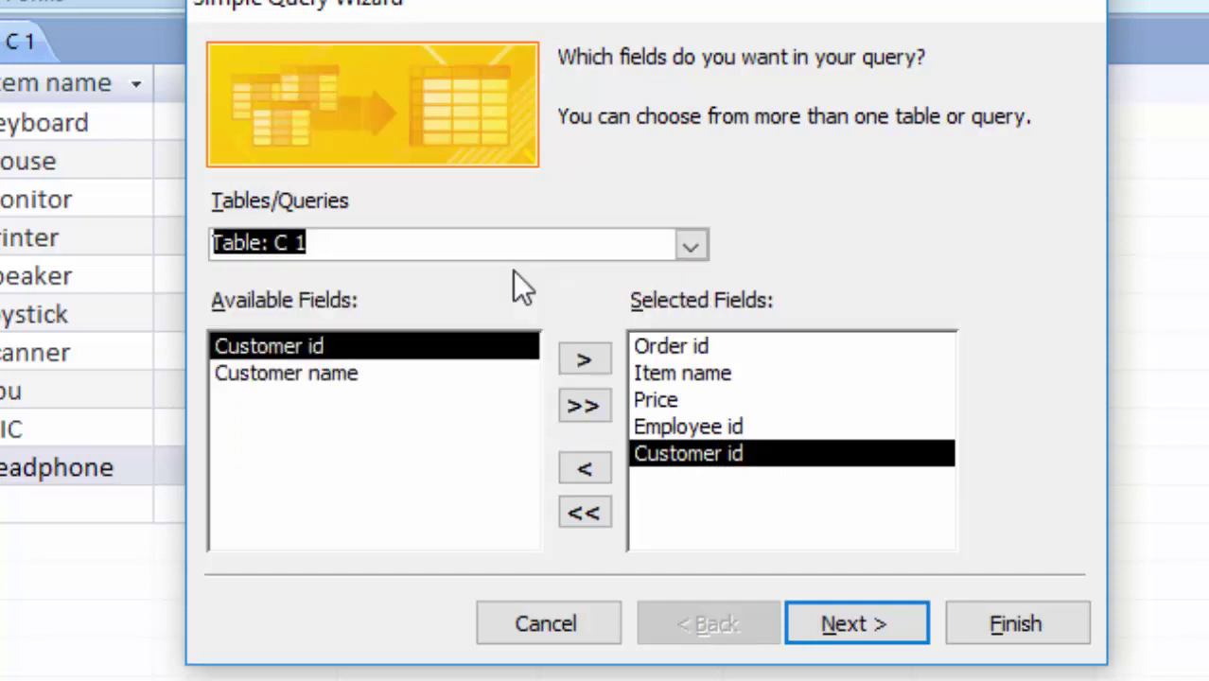
pyautogui.doubleClick(309, 373)
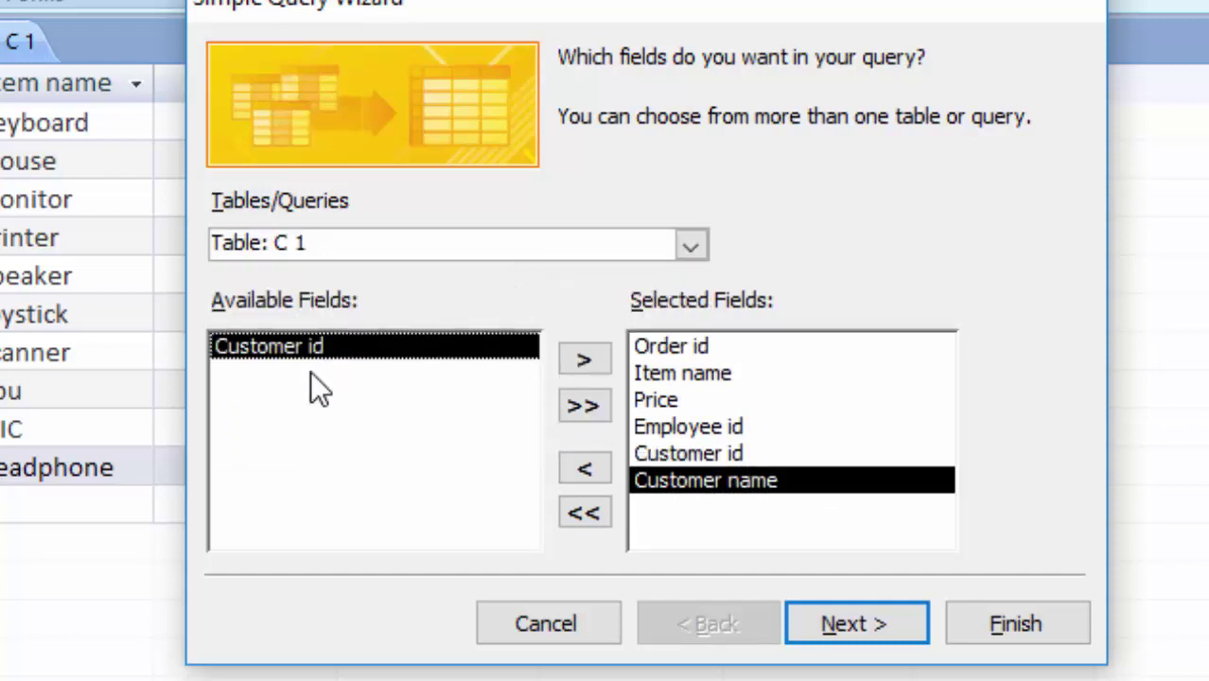
pyautogui.click(585, 359)
pyautogui.click(690, 247)
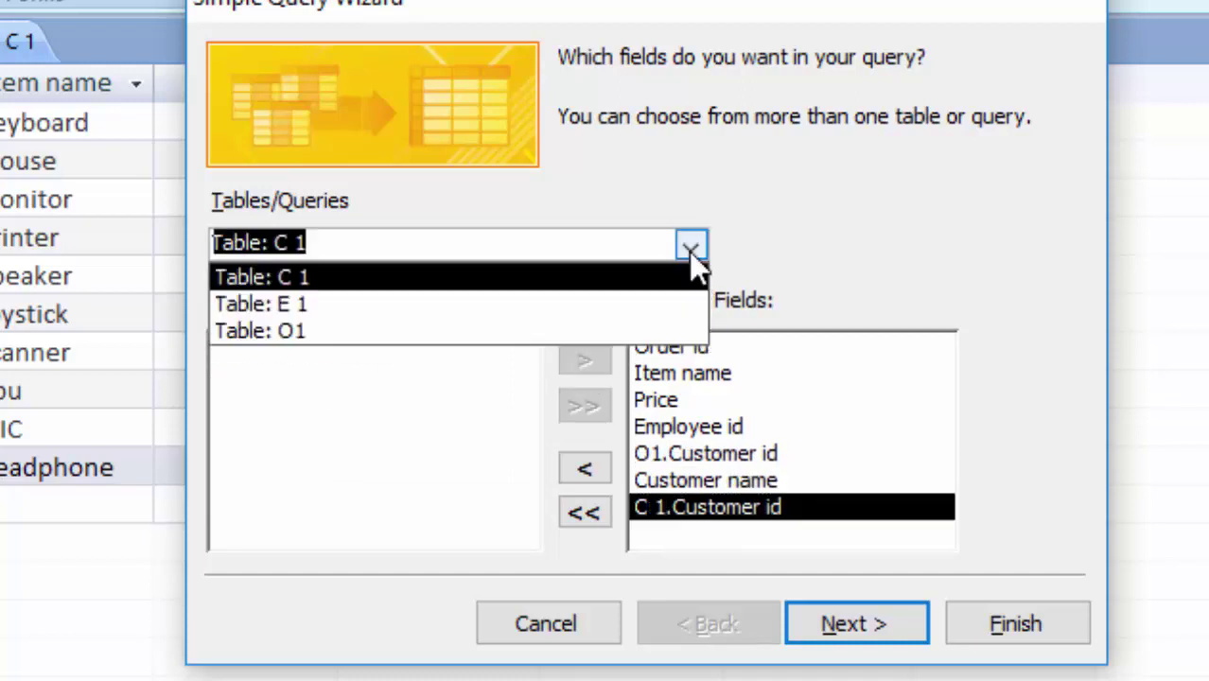
pyautogui.click(484, 305)
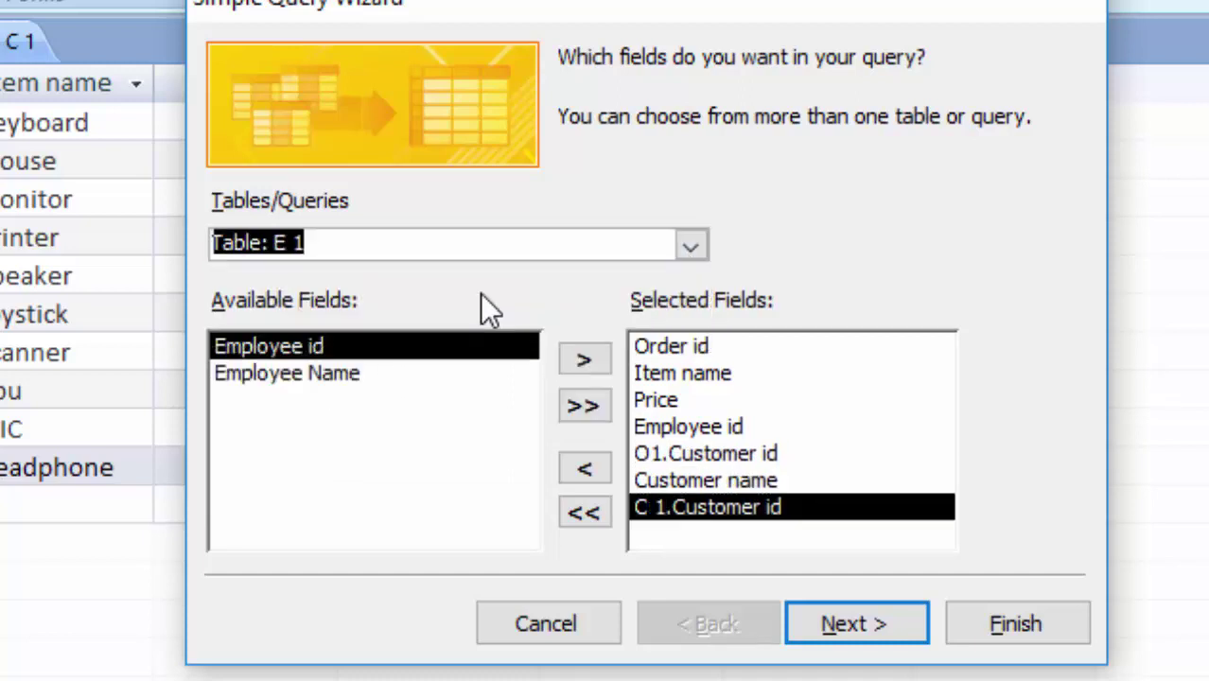
pyautogui.click(352, 376)
pyautogui.click(584, 360)
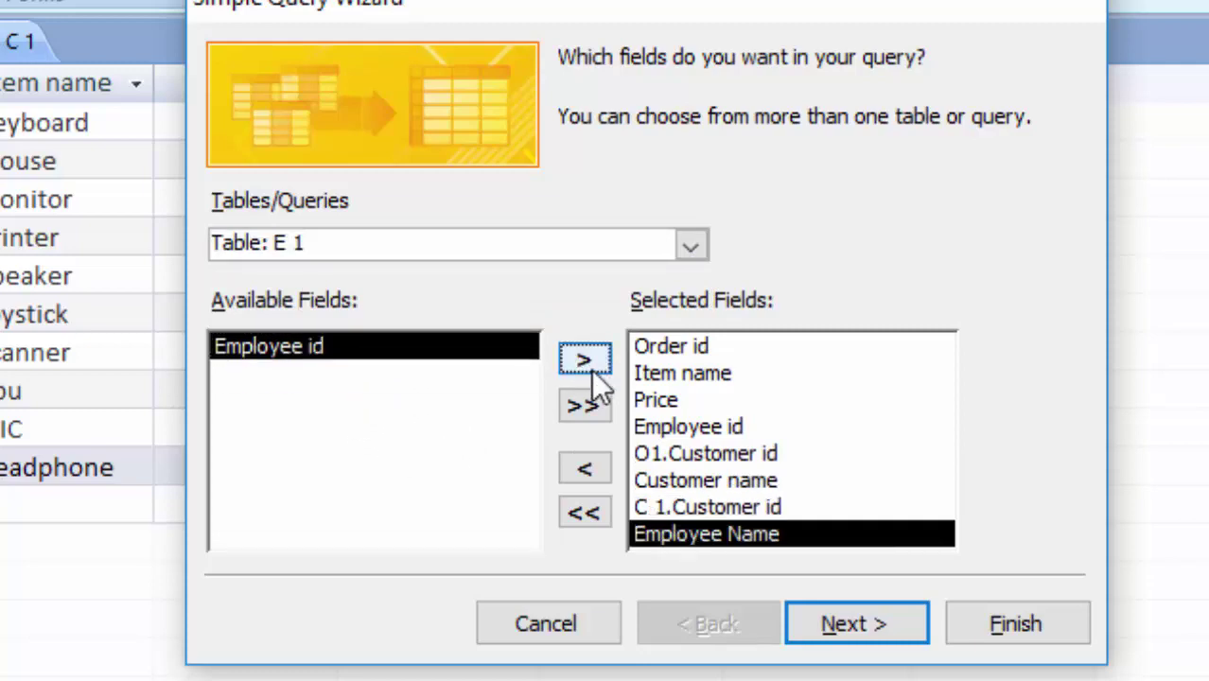
pyautogui.click(851, 626)
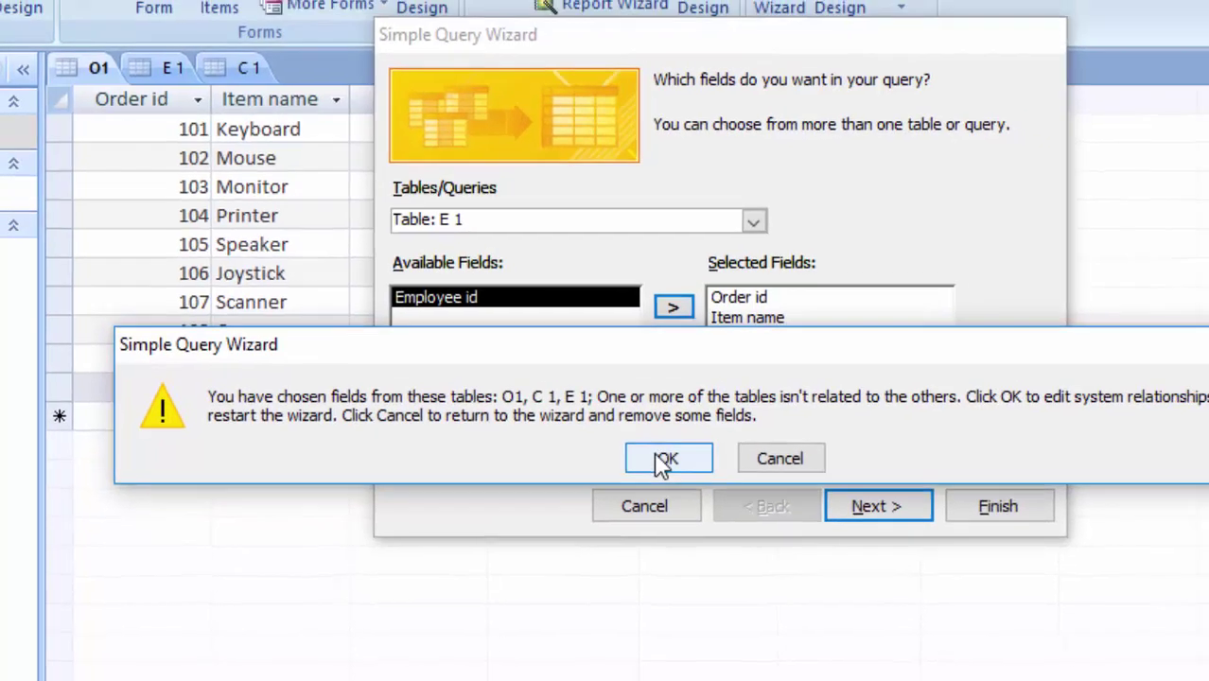
# - Accept editing relationships and add the C 1, E 1 and O1 tables to the layout
pyautogui.click(705, 445)
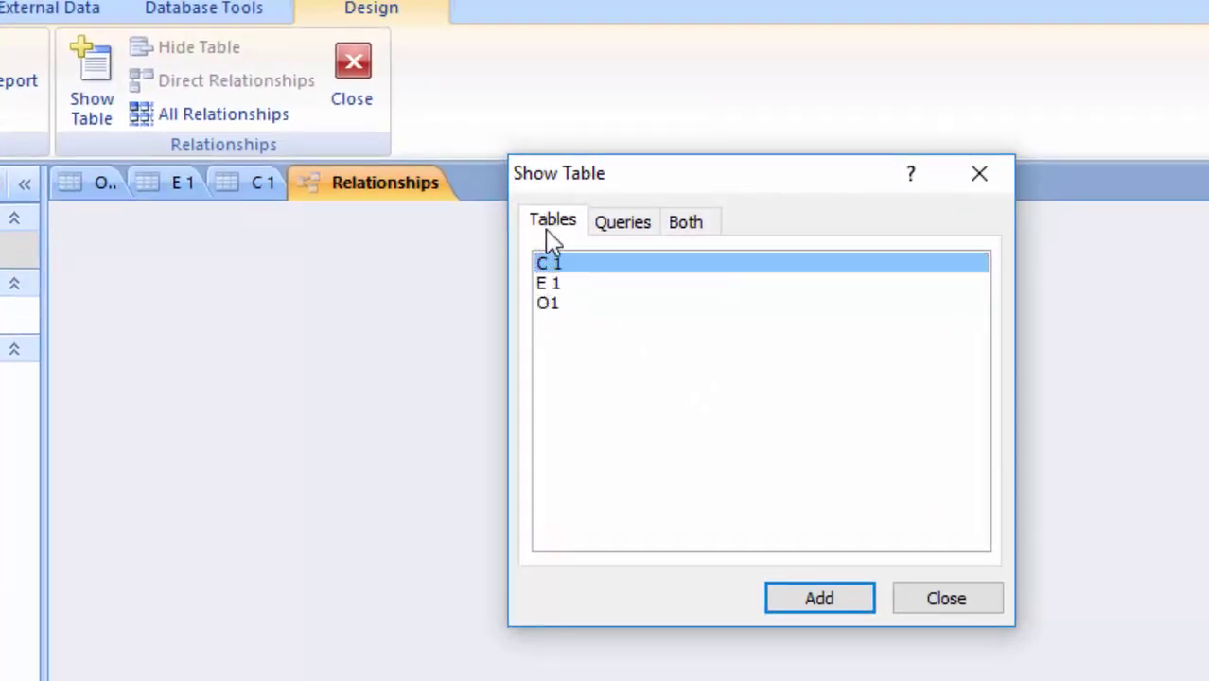
pyautogui.click(819, 599)
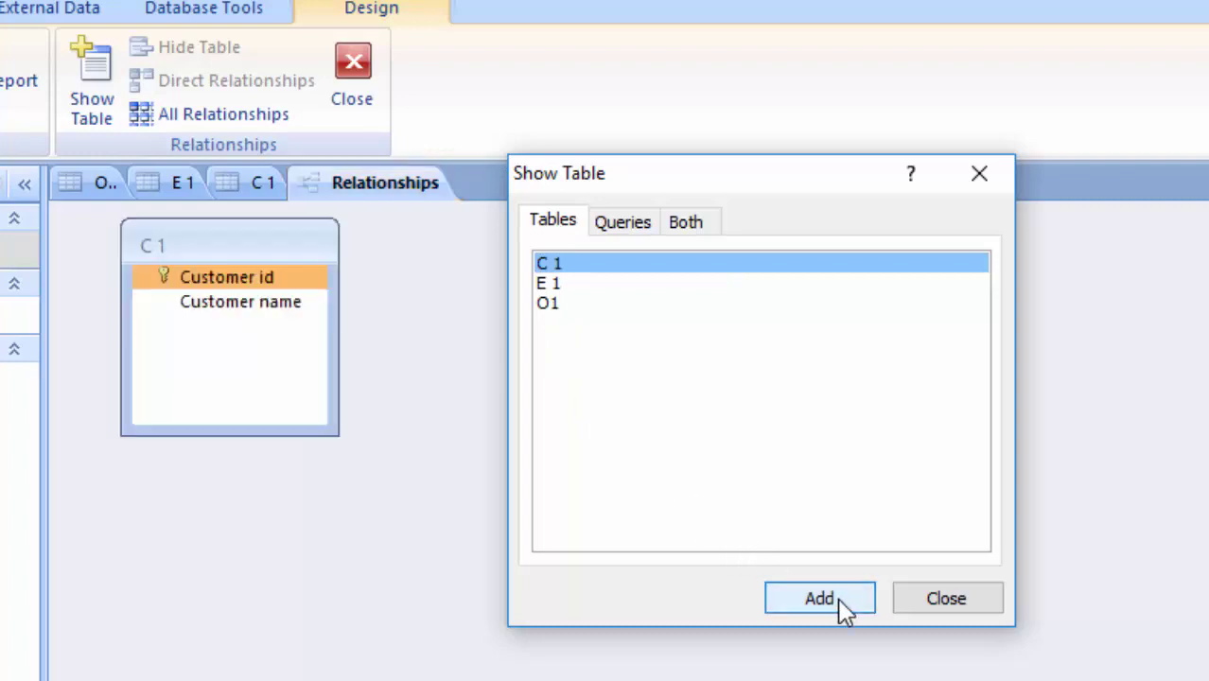
pyautogui.click(537, 284)
pyautogui.click(781, 602)
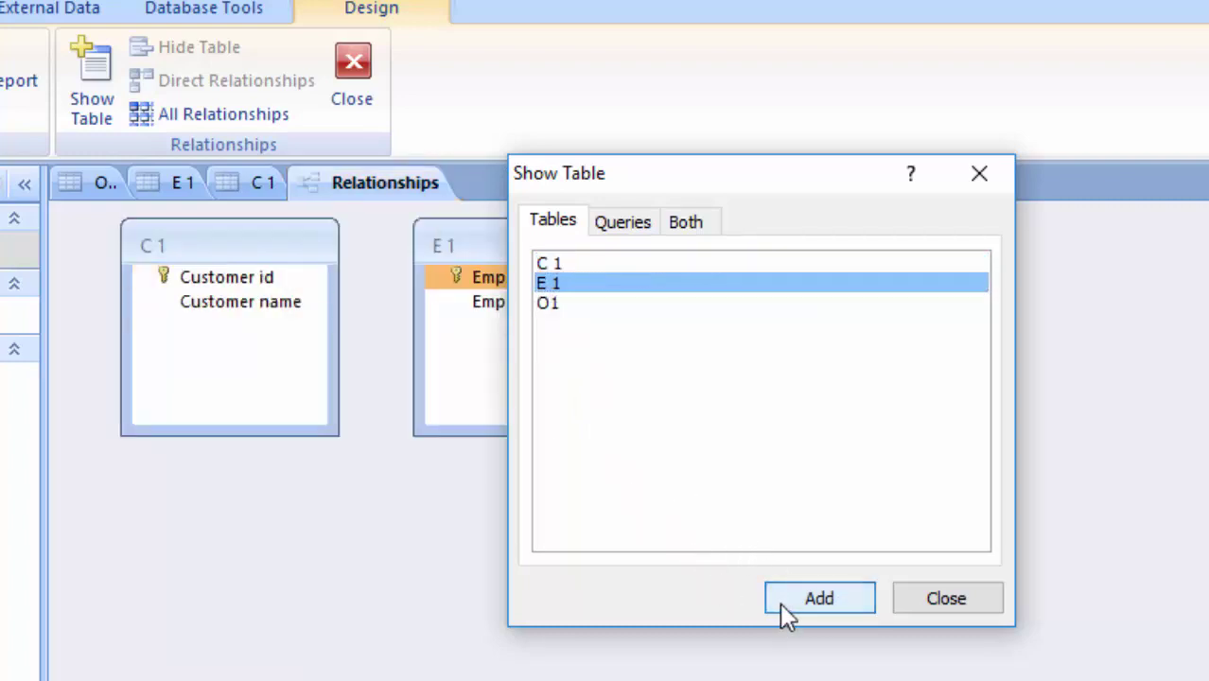
pyautogui.moveTo(645, 189); pyautogui.dragTo(1040, 263)
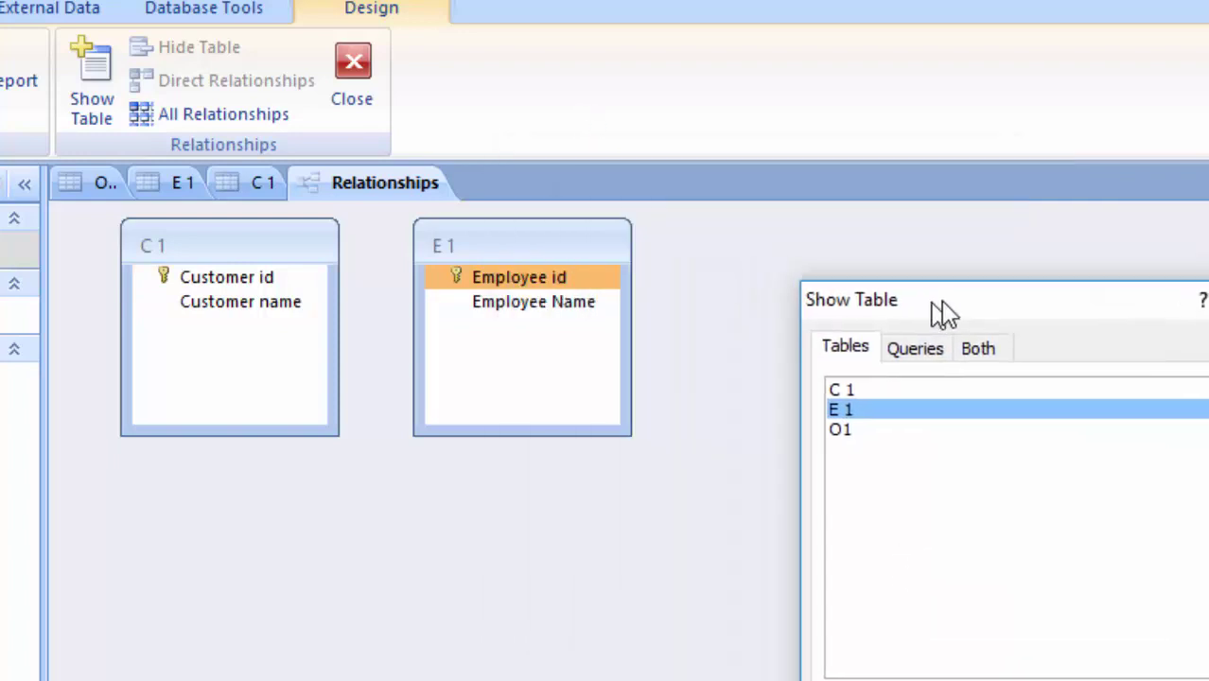
pyautogui.click(941, 381)
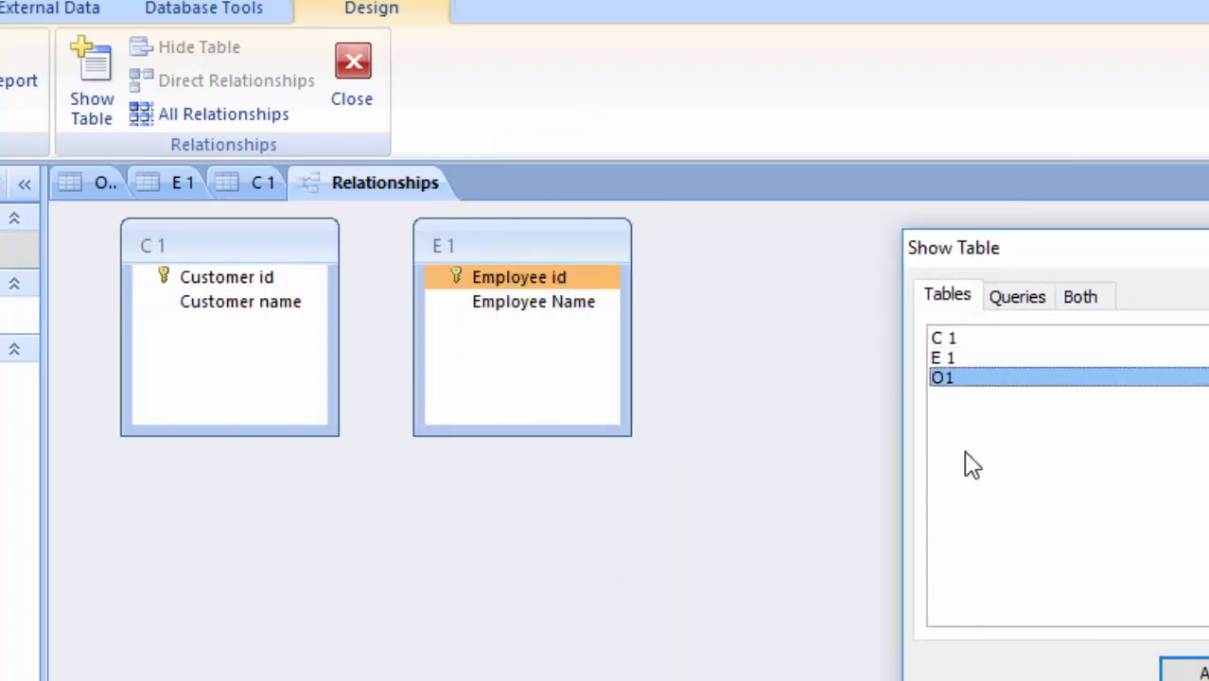
pyautogui.click(1182, 670)
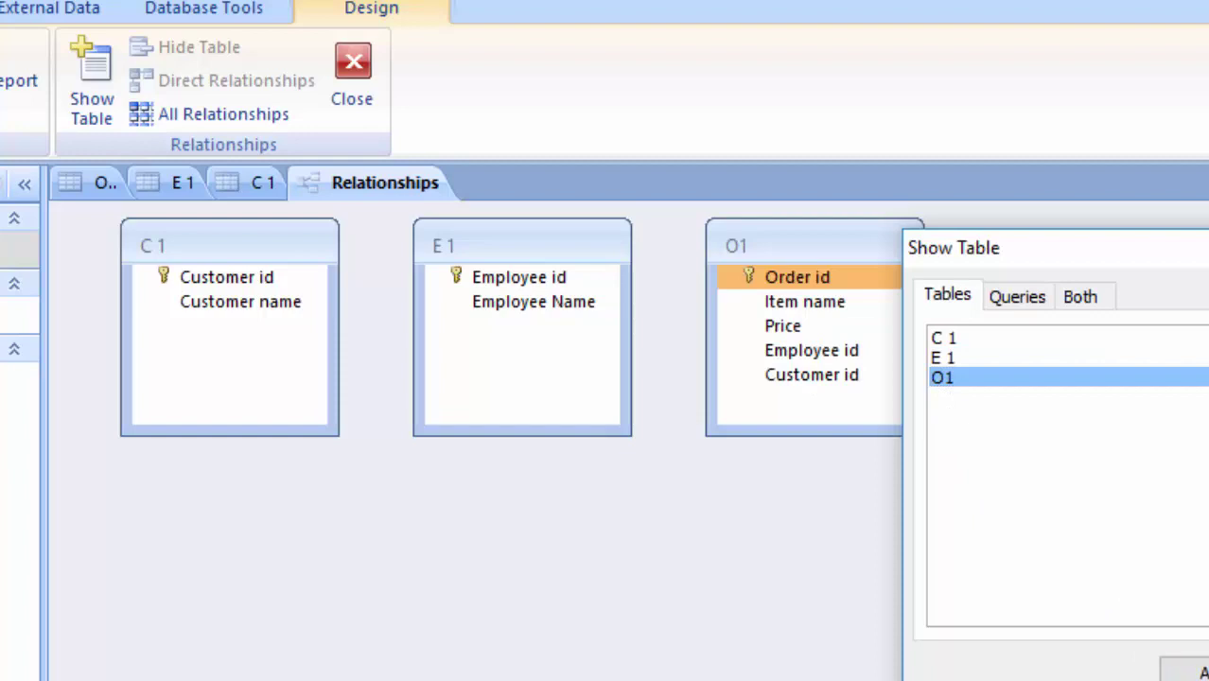
pyautogui.press('Escape')
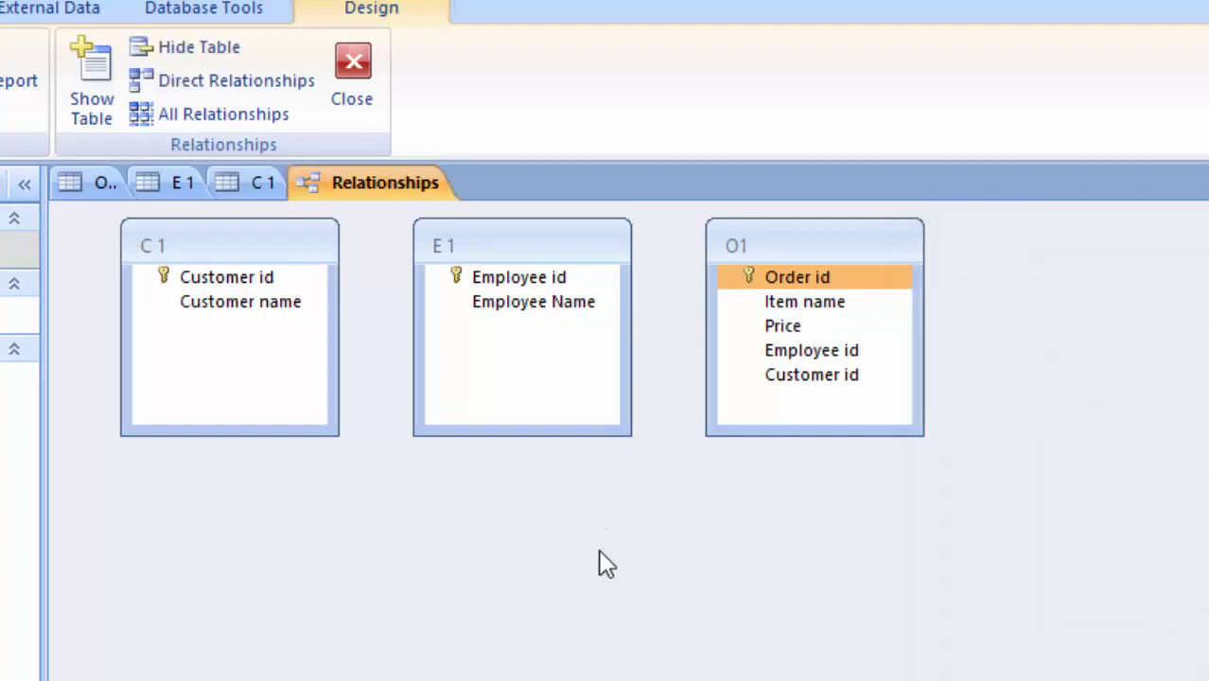
# - Close the C 1, E 1 and O1 datasheets without saving layout changes, then select C 1's Customer id
pyautogui.click(225, 305)
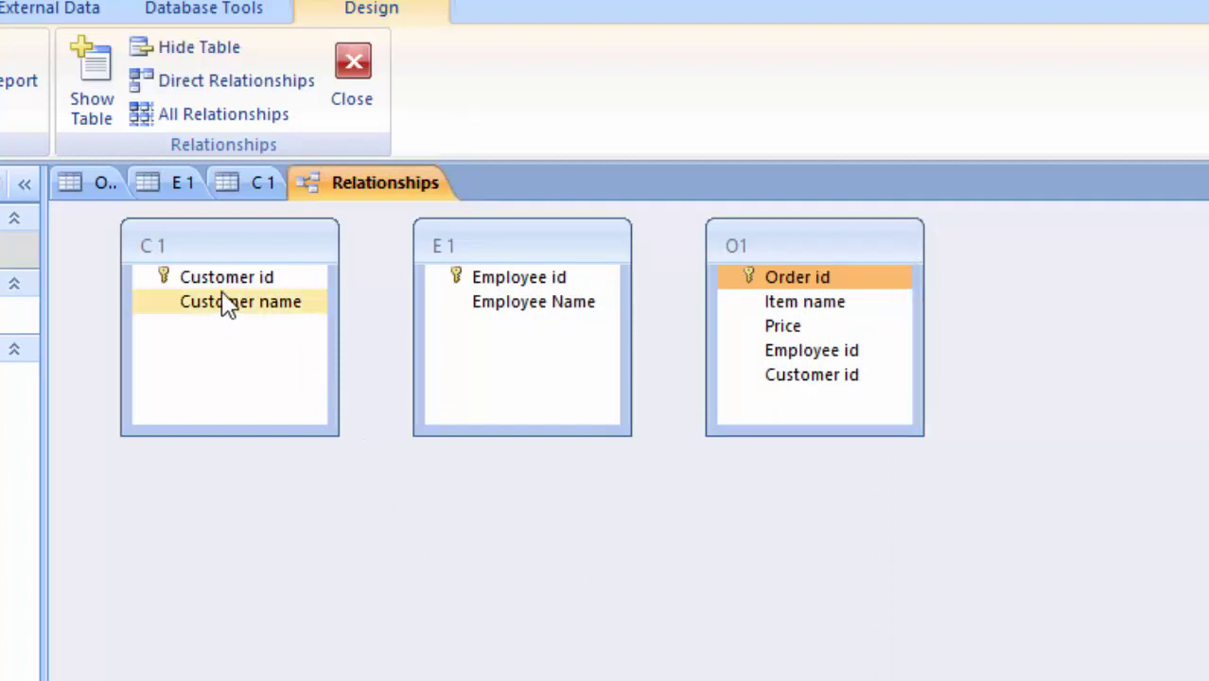
pyautogui.click(223, 281)
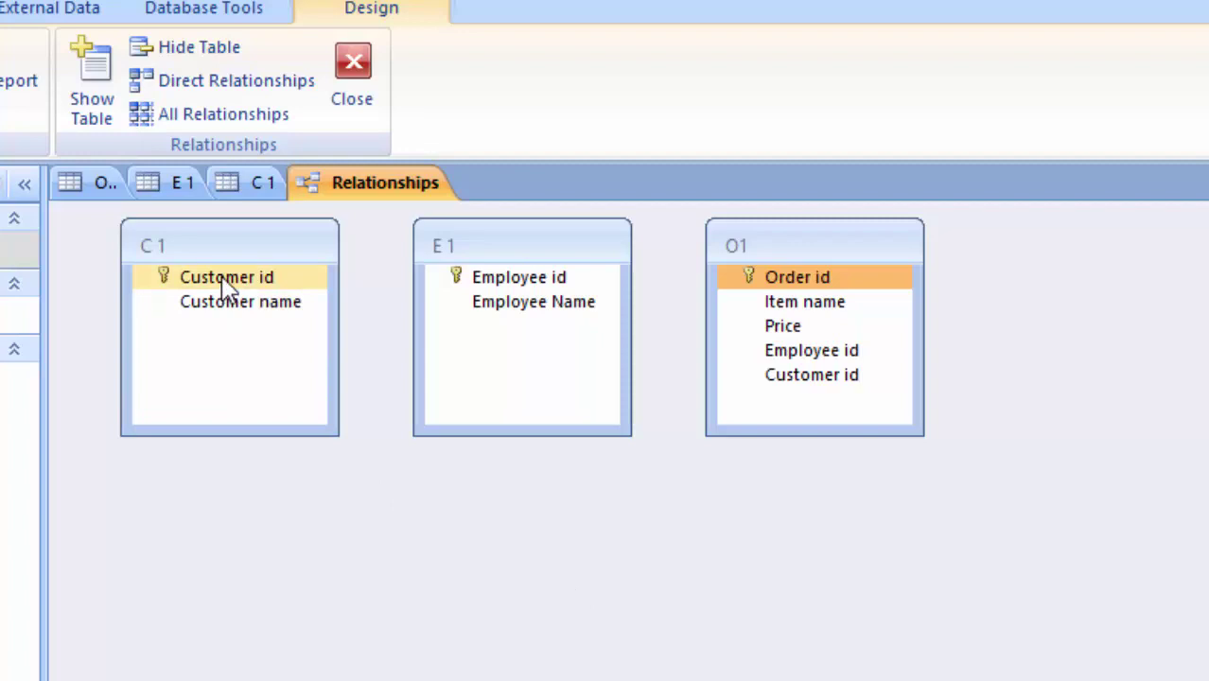
pyautogui.rightClick(242, 175)
pyautogui.click(301, 229)
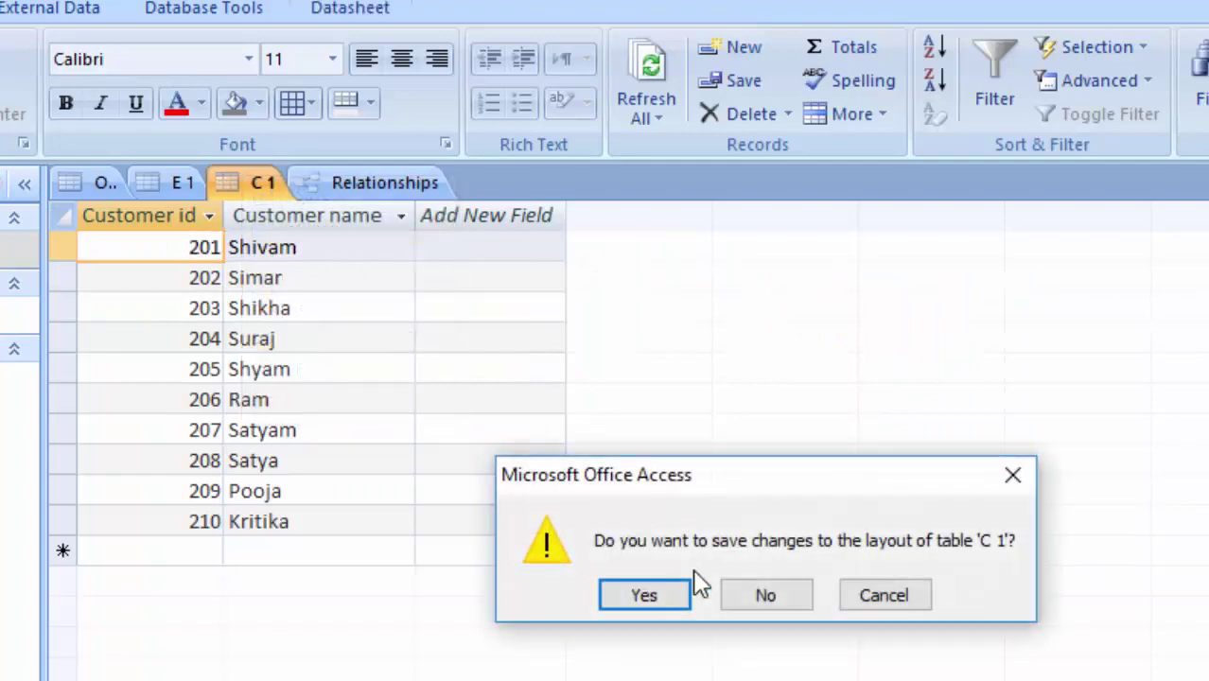
pyautogui.click(766, 594)
pyautogui.rightClick(172, 181)
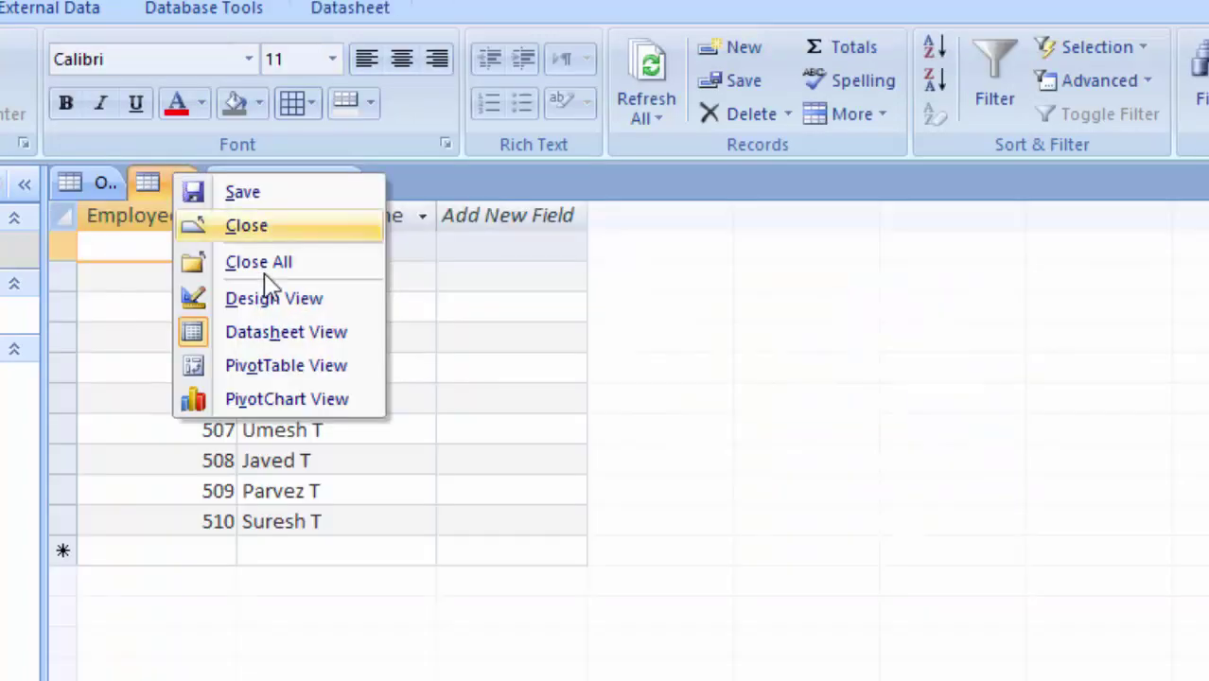
pyautogui.click(295, 227)
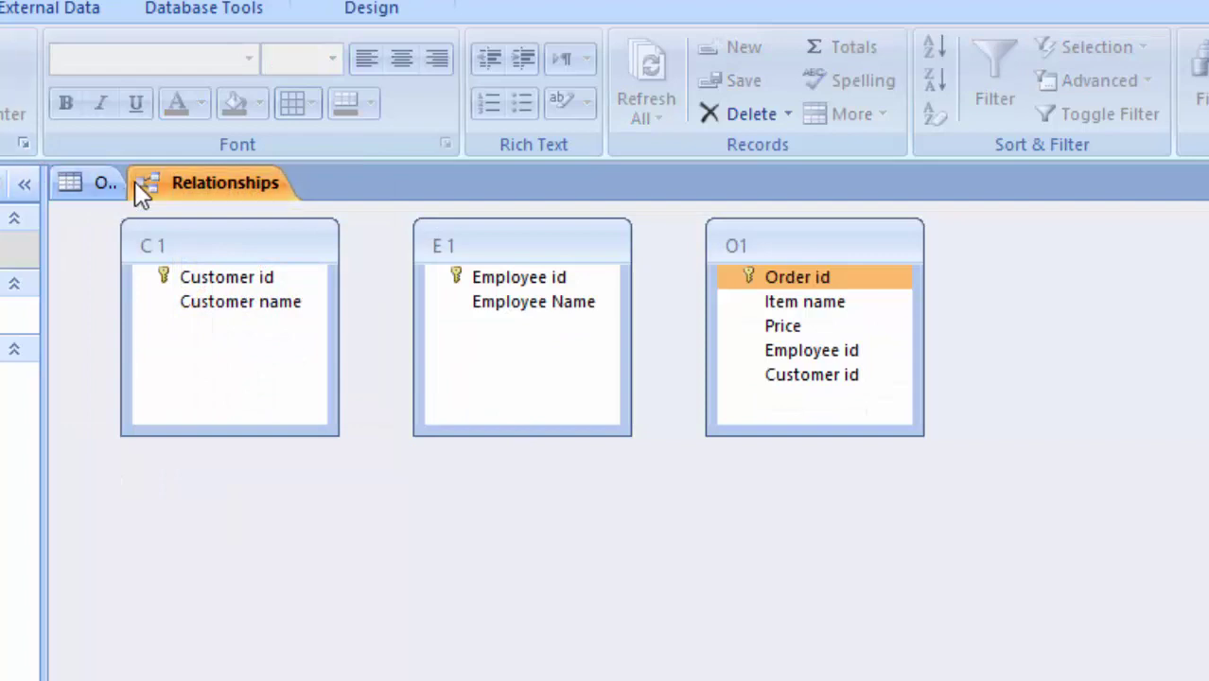
pyautogui.rightClick(104, 186)
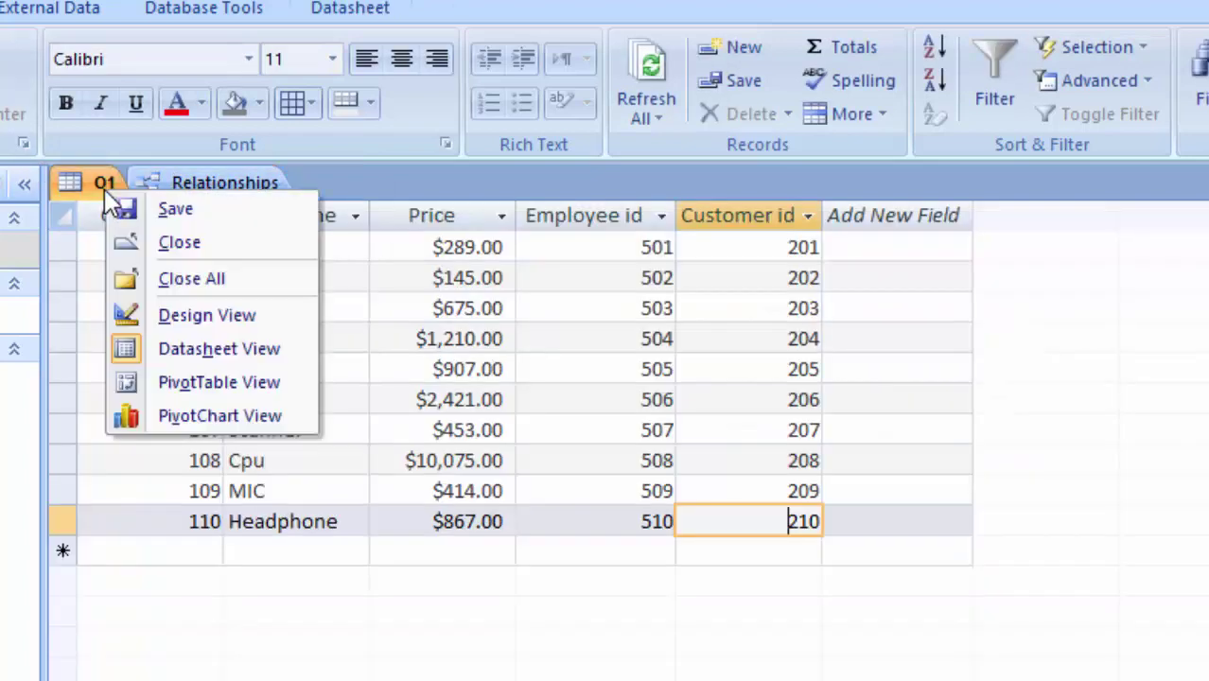
pyautogui.click(217, 246)
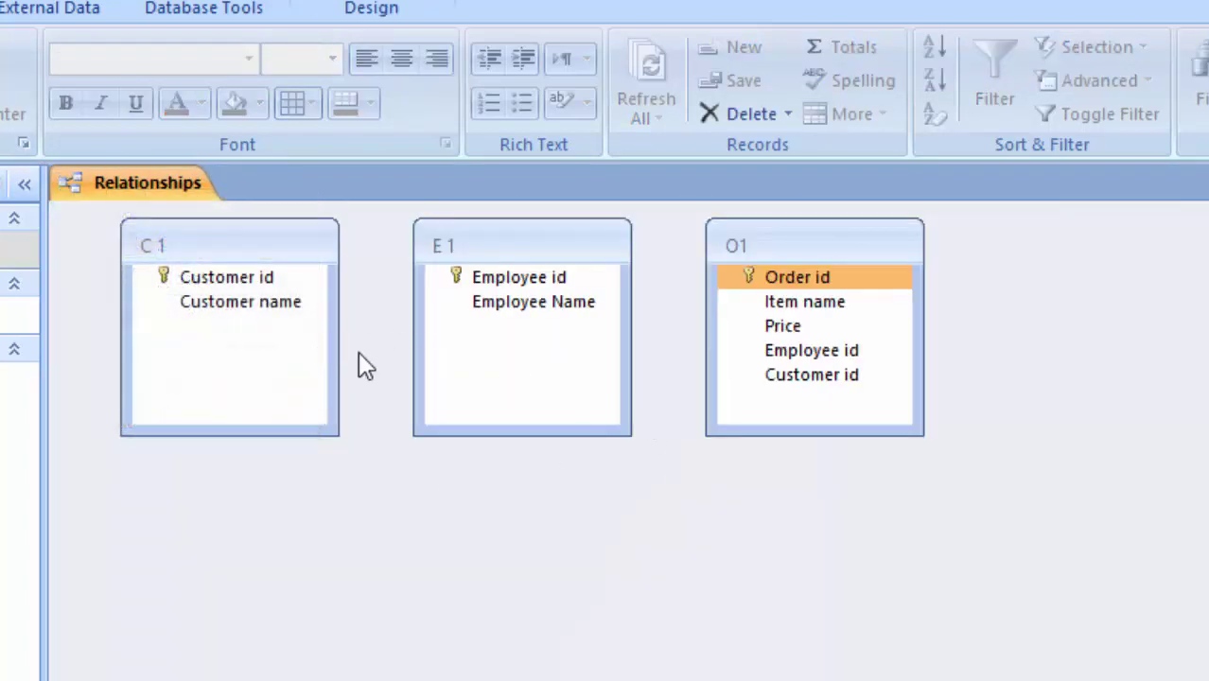
pyautogui.click(294, 295)
pyautogui.click(290, 280)
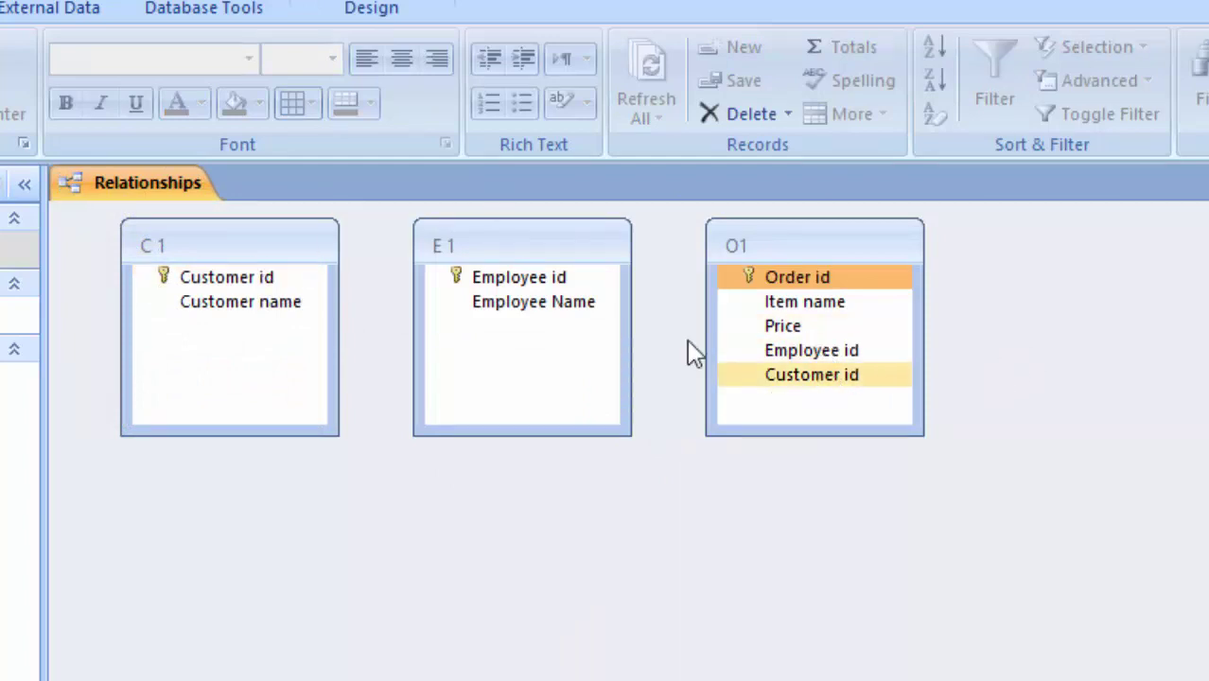
# - Link C 1's Customer id to O1's with referential integrity and both cascades, then start the Employee id link
pyautogui.click(271, 286)
pyautogui.moveTo(271, 286)
pyautogui.mouseDown()
pyautogui.moveTo(498, 203)
pyautogui.moveTo(755, 365)
pyautogui.mouseUp()
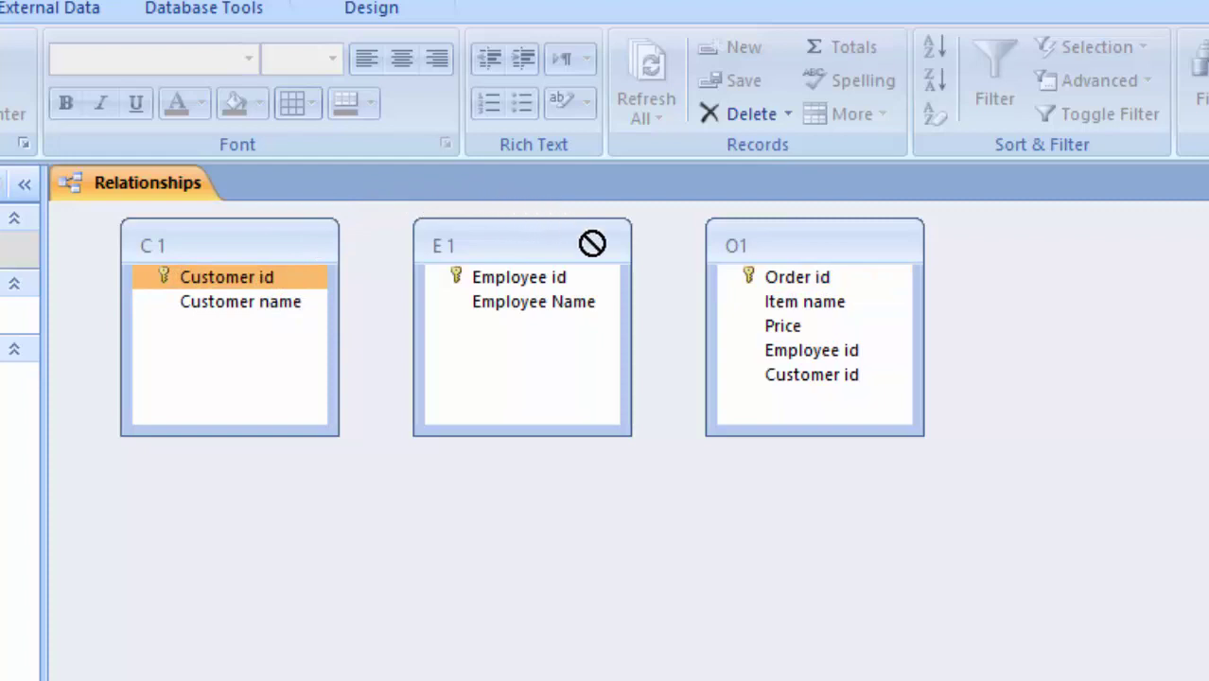
pyautogui.moveTo(851, 376); pyautogui.dragTo(851, 377)
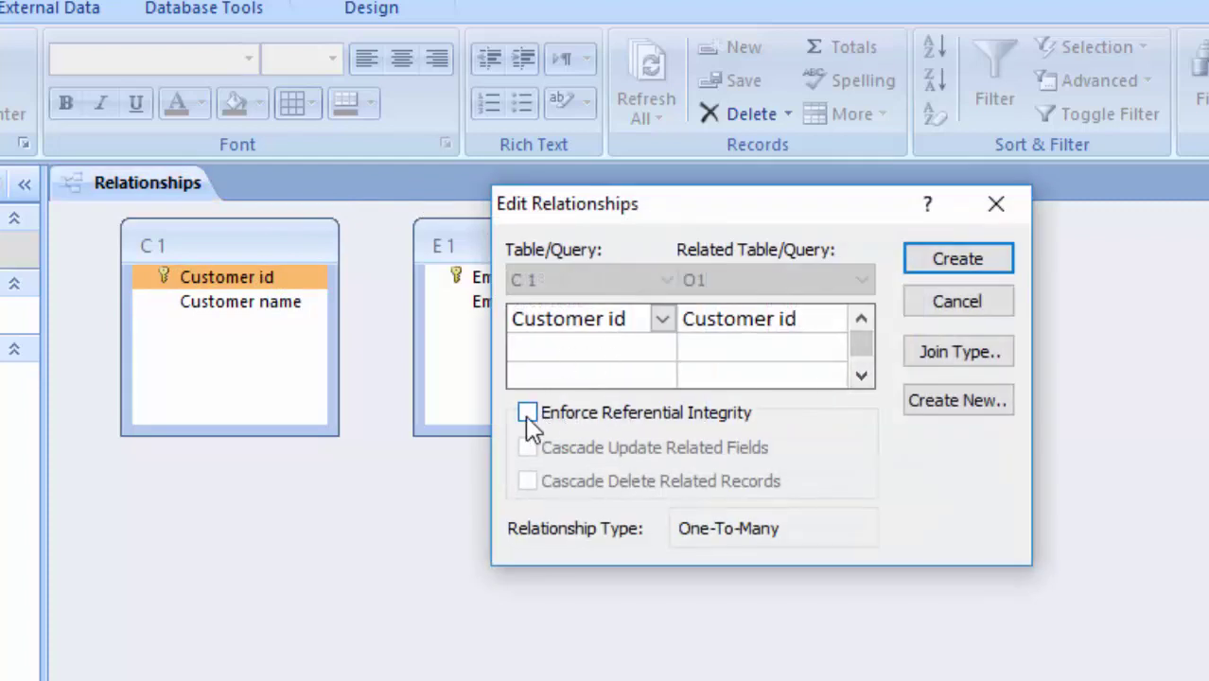
pyautogui.click(527, 412)
pyautogui.click(529, 448)
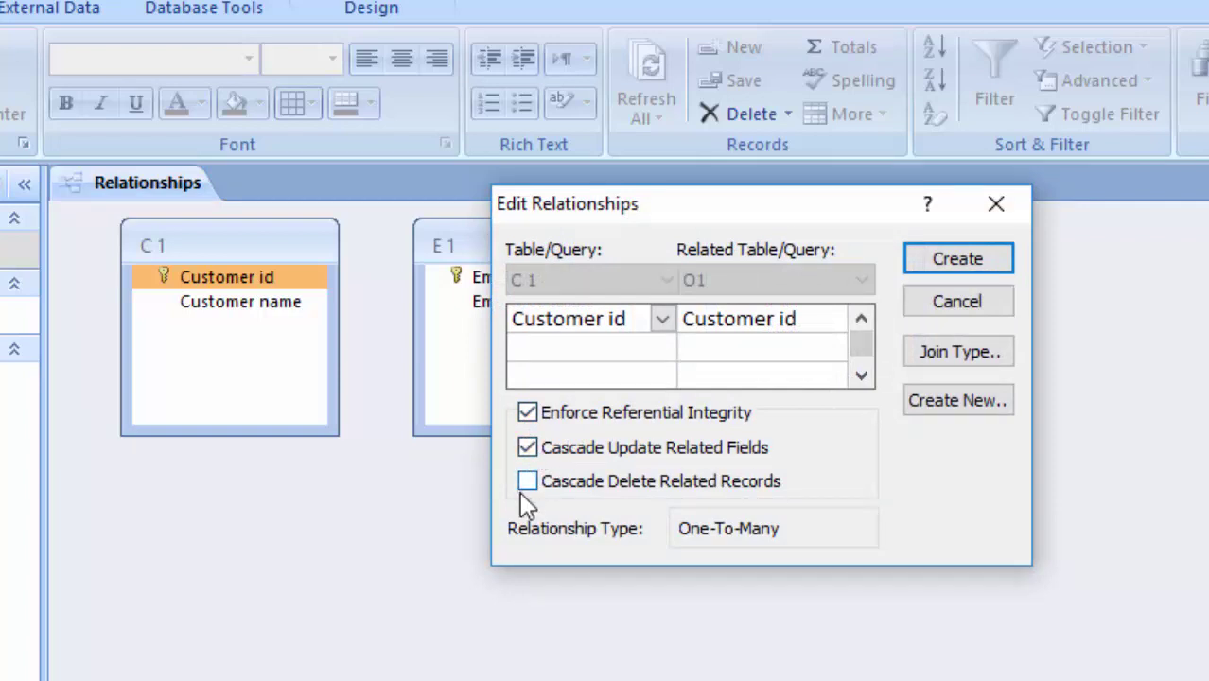
pyautogui.click(529, 483)
pyautogui.click(957, 265)
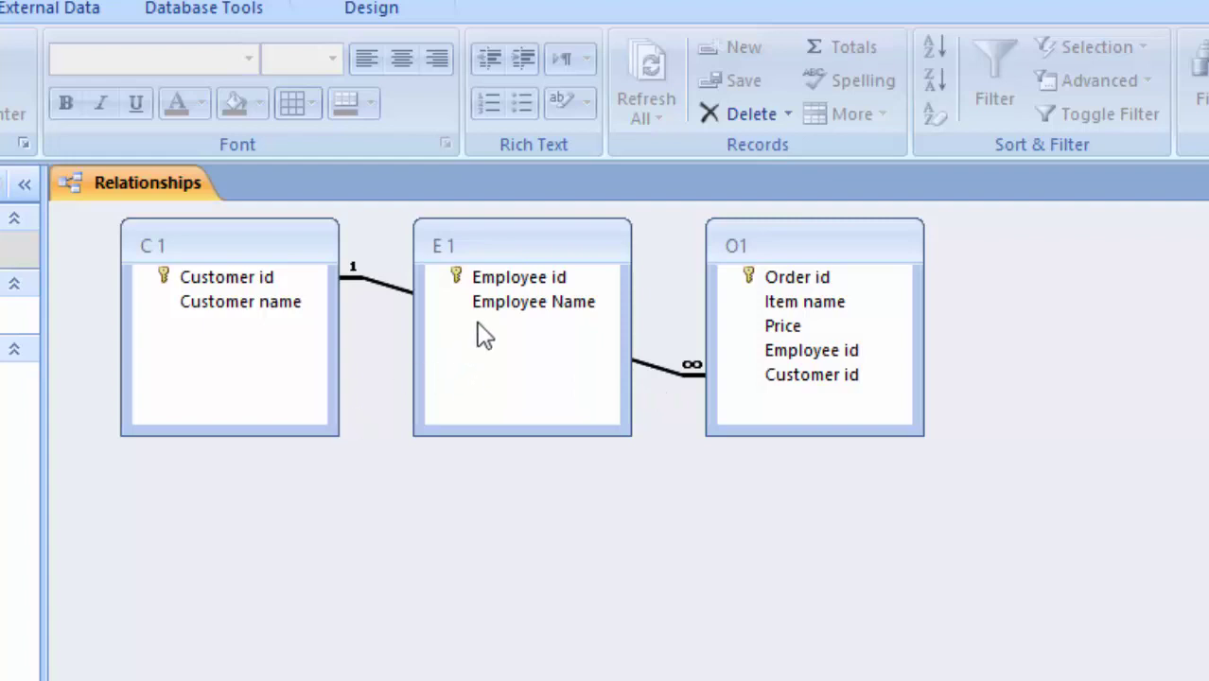
pyautogui.click(526, 284)
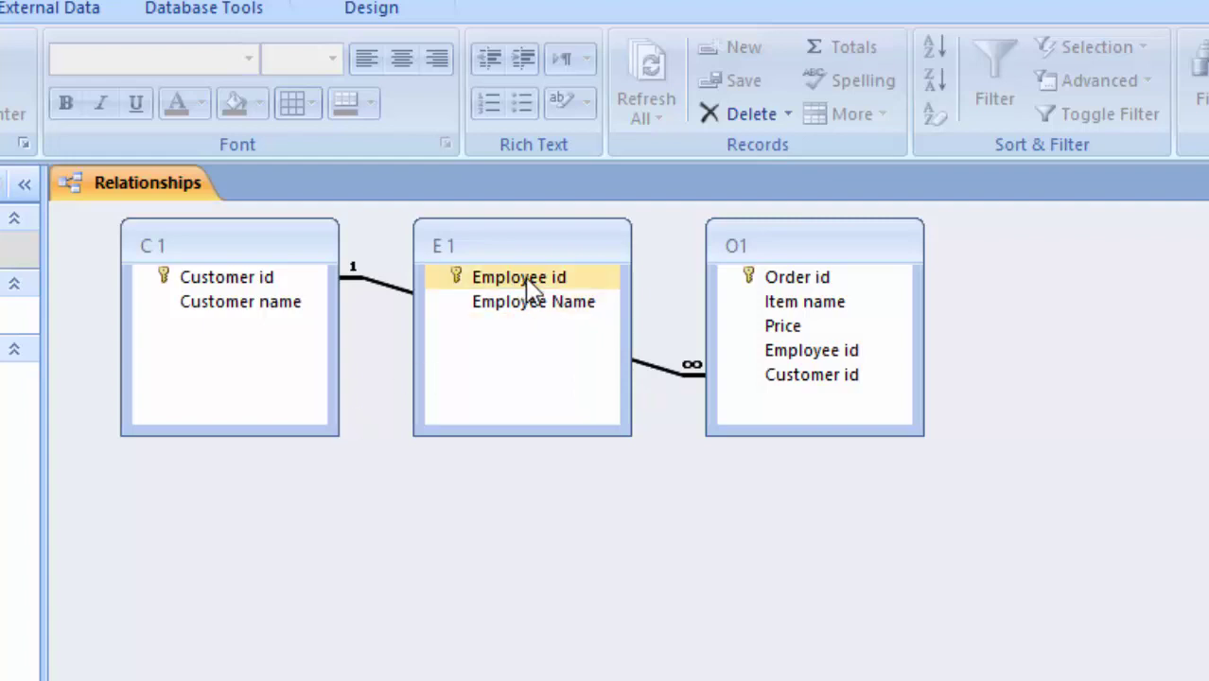
pyautogui.moveTo(528, 284); pyautogui.dragTo(791, 321)
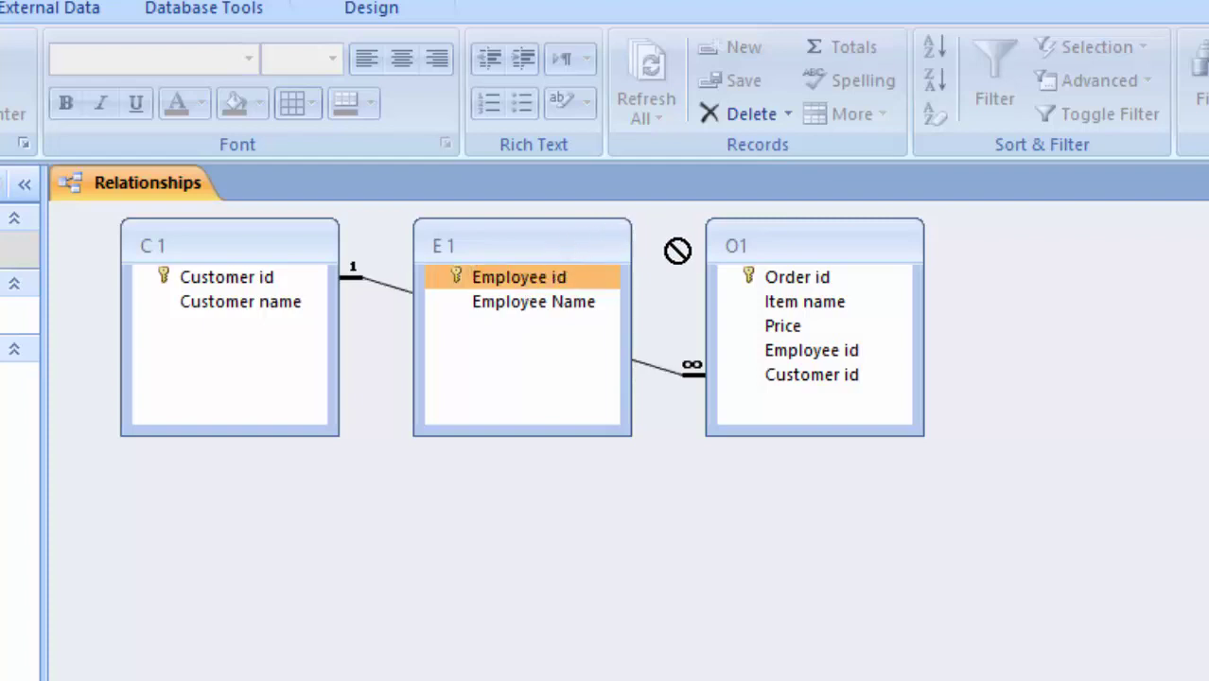
# - Create the E 1 Employee id to O1 Employee id link with referential integrity and cascading updates
pyautogui.moveTo(870, 358); pyautogui.dragTo(871, 358)
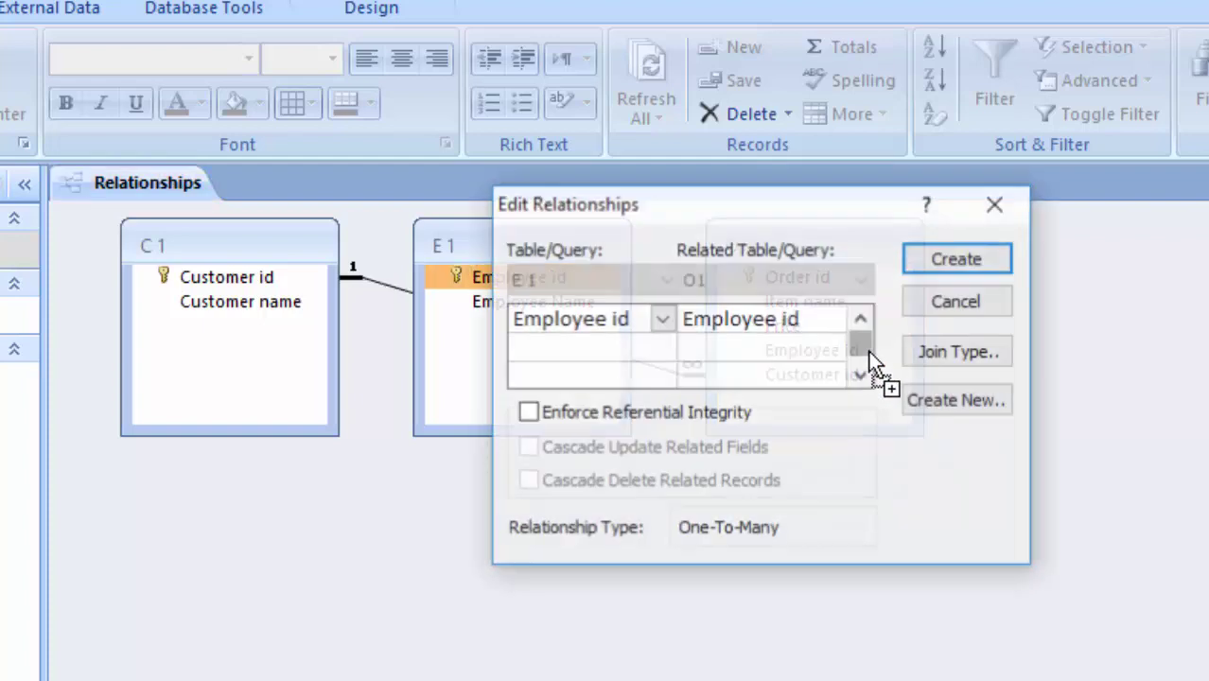
pyautogui.click(527, 413)
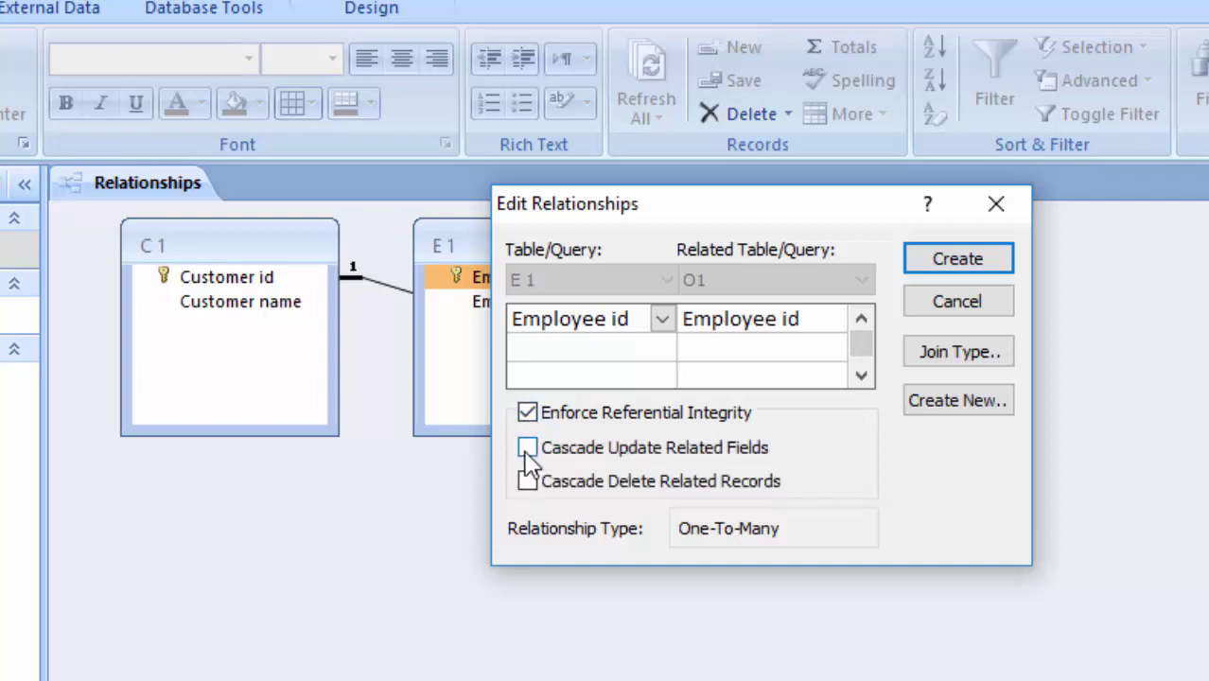
pyautogui.click(526, 448)
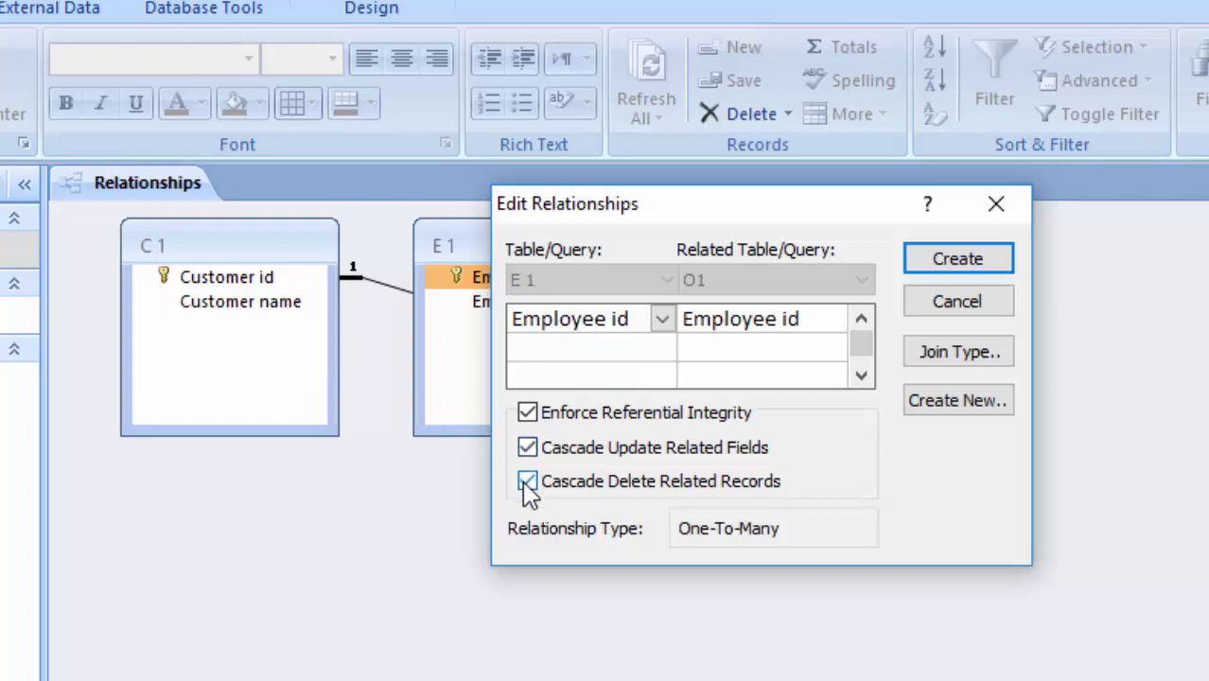
pyautogui.click(963, 267)
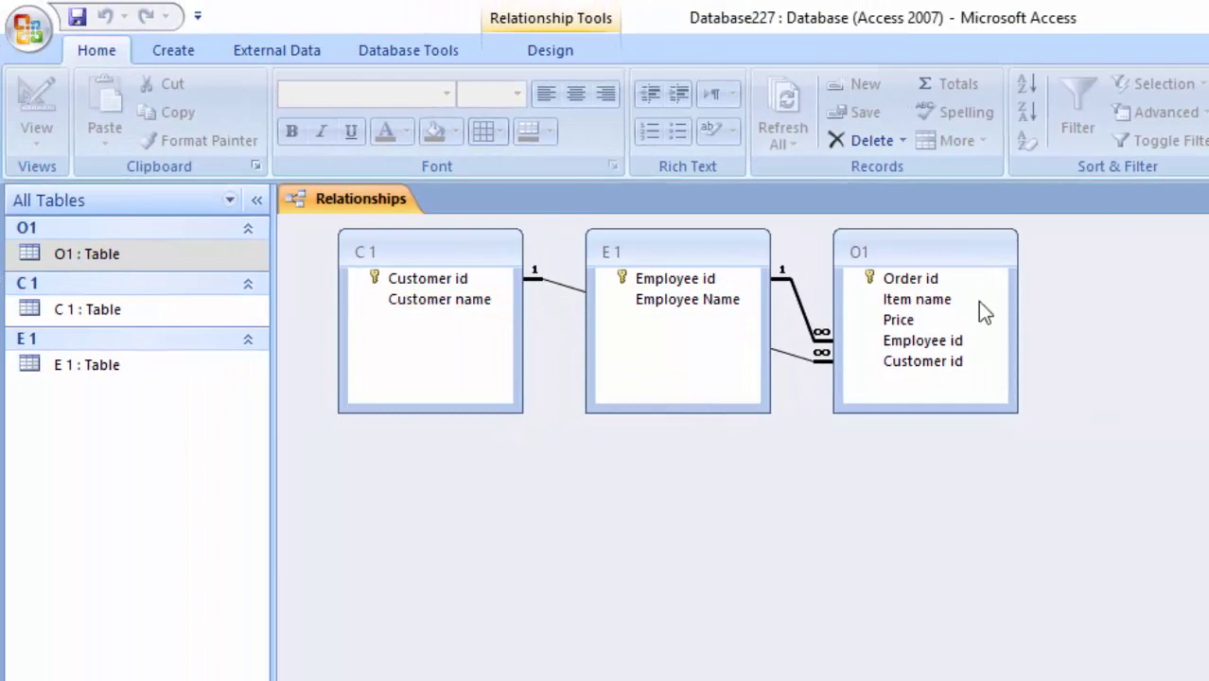
# - Save the database, then open C 1 and expand and collapse customer 201's linked orders
pyautogui.click(28, 31)
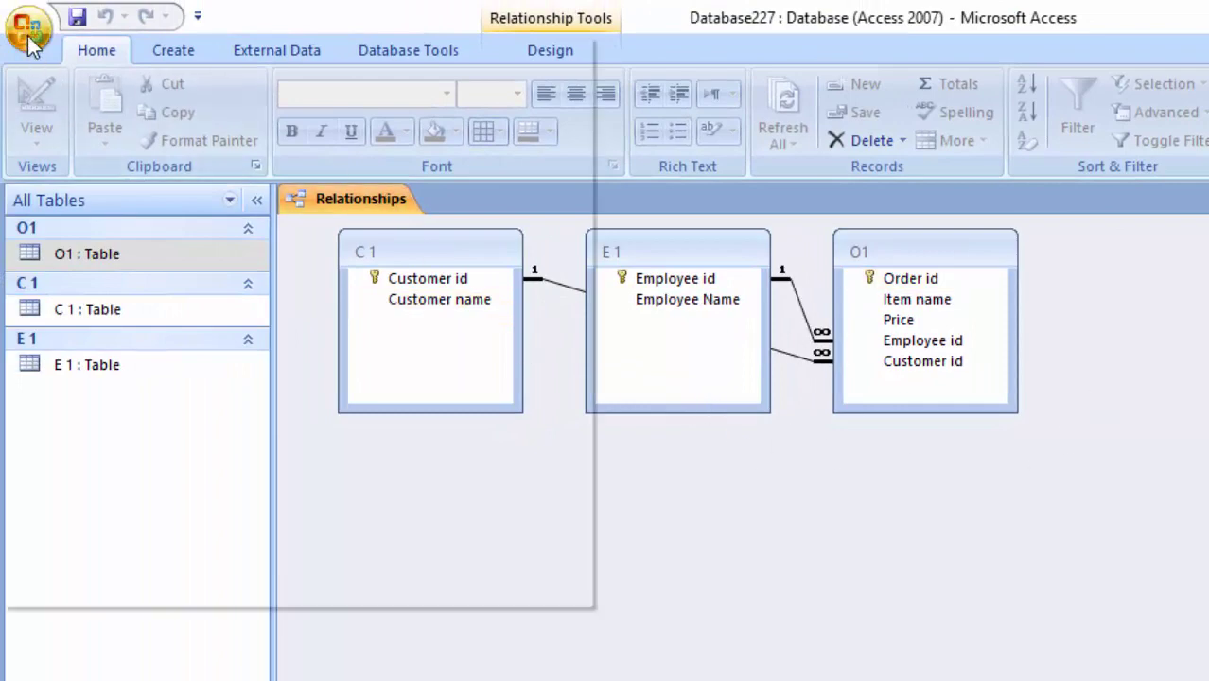
pyautogui.click(106, 210)
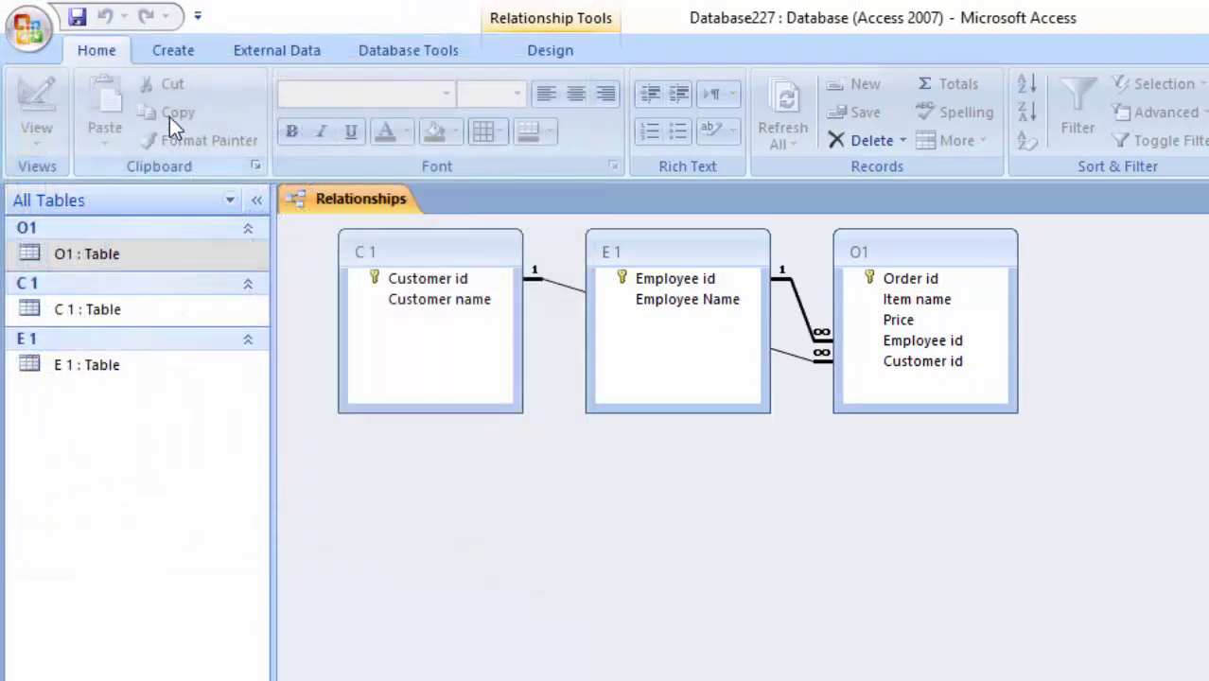
pyautogui.doubleClick(98, 310)
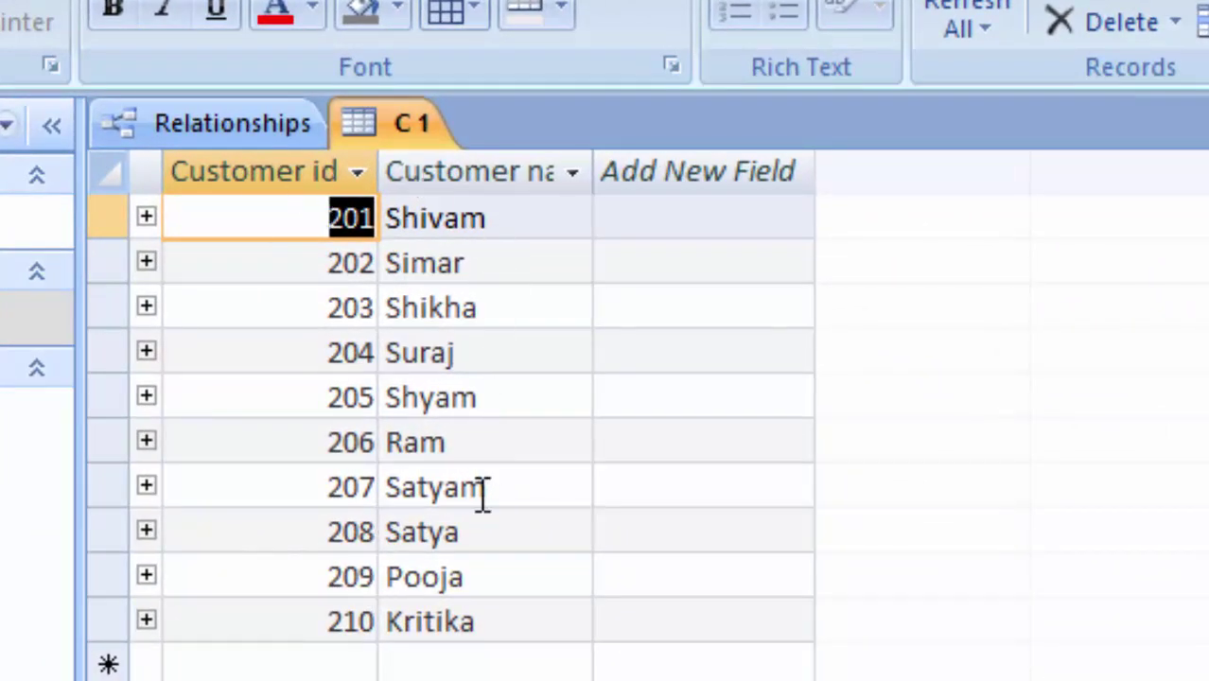
pyautogui.click(145, 216)
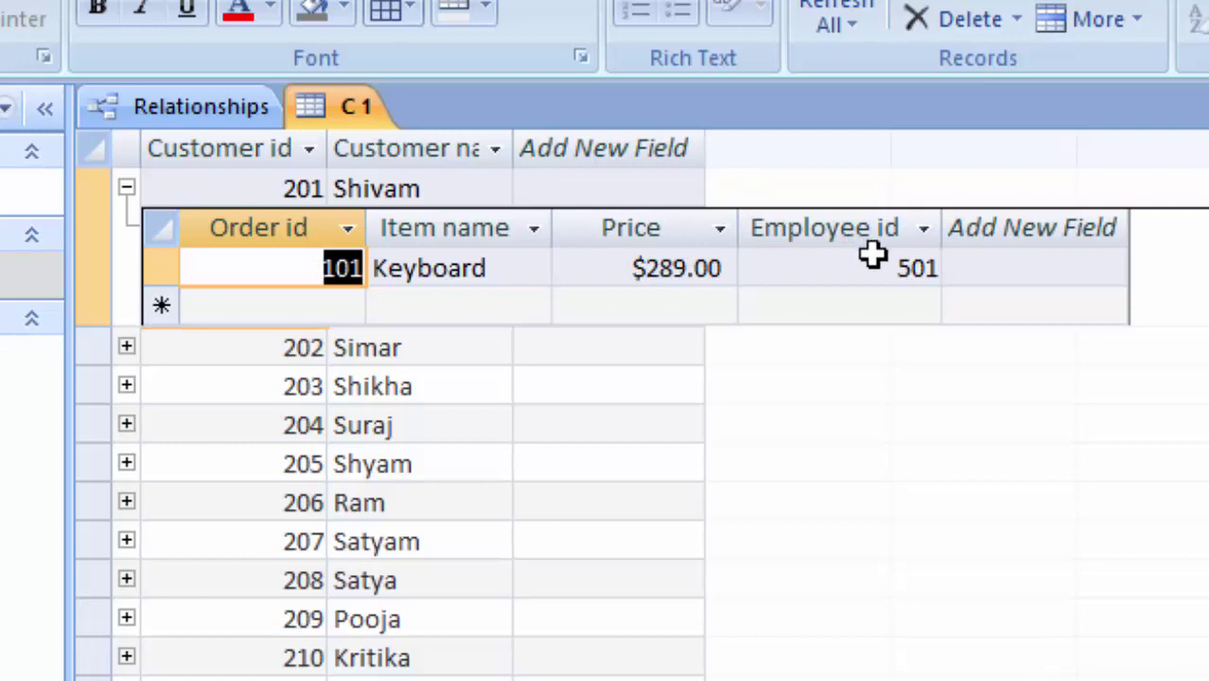
pyautogui.write('Sh')
pyautogui.click(127, 188)
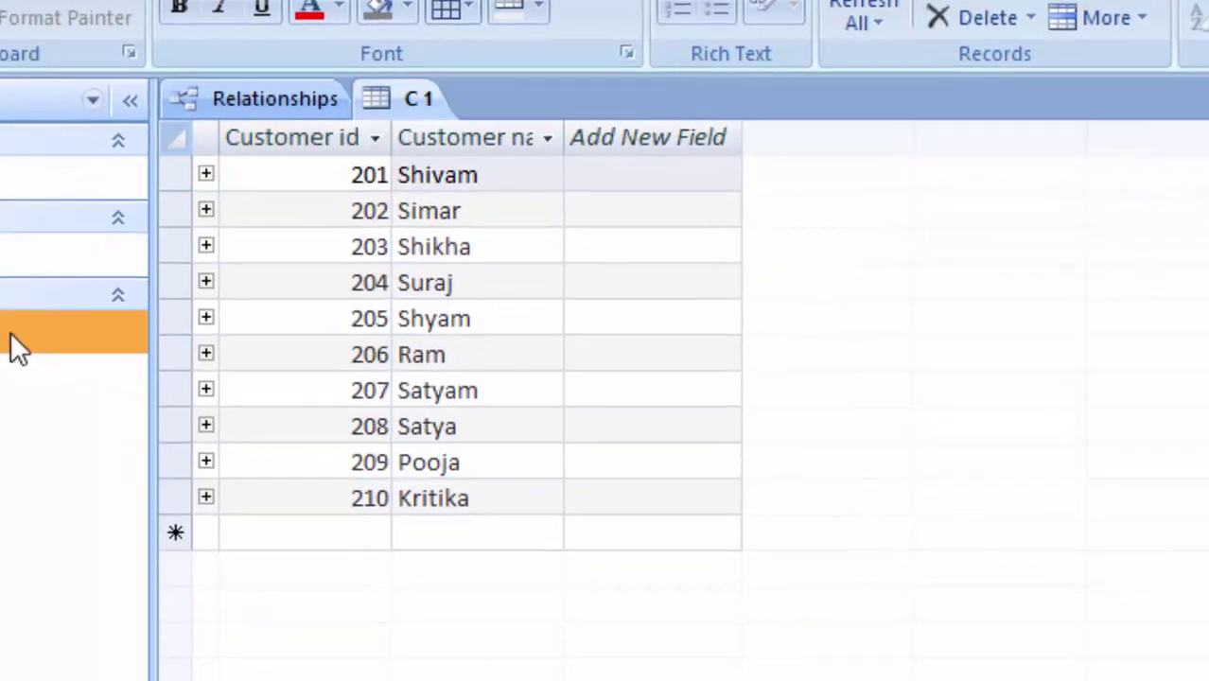
# - Open E 1, expand employee 501's linked orders and make the text bold
pyautogui.doubleClick(14, 345)
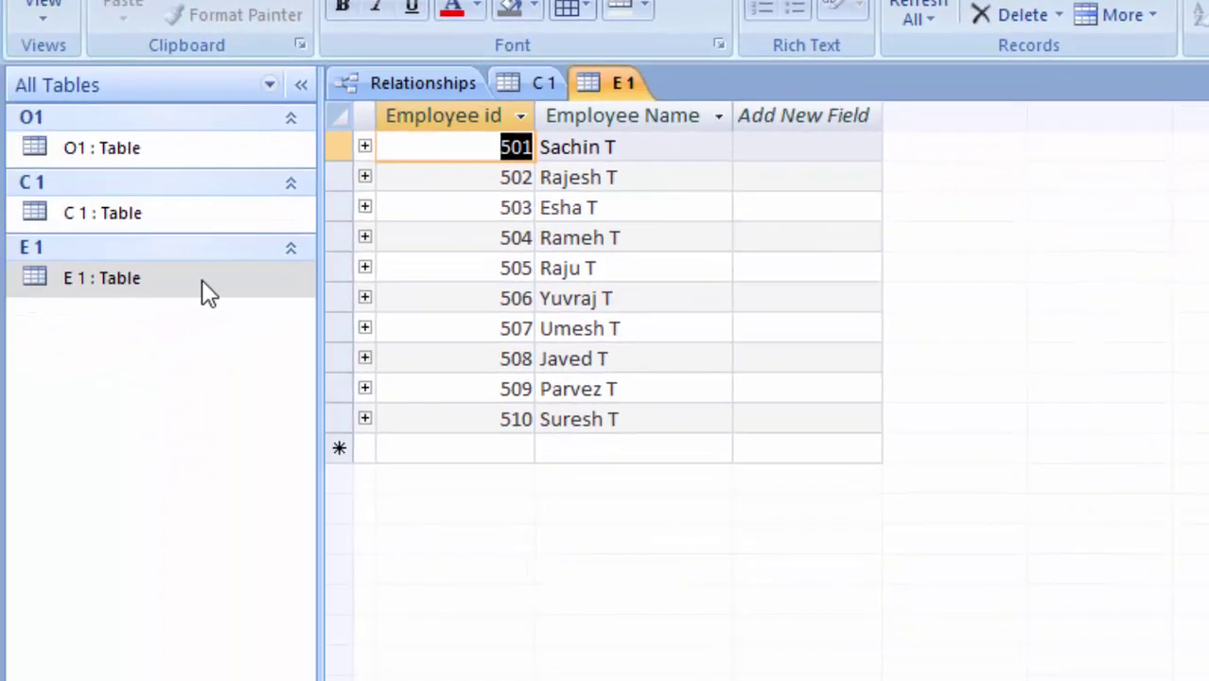
pyautogui.click(364, 145)
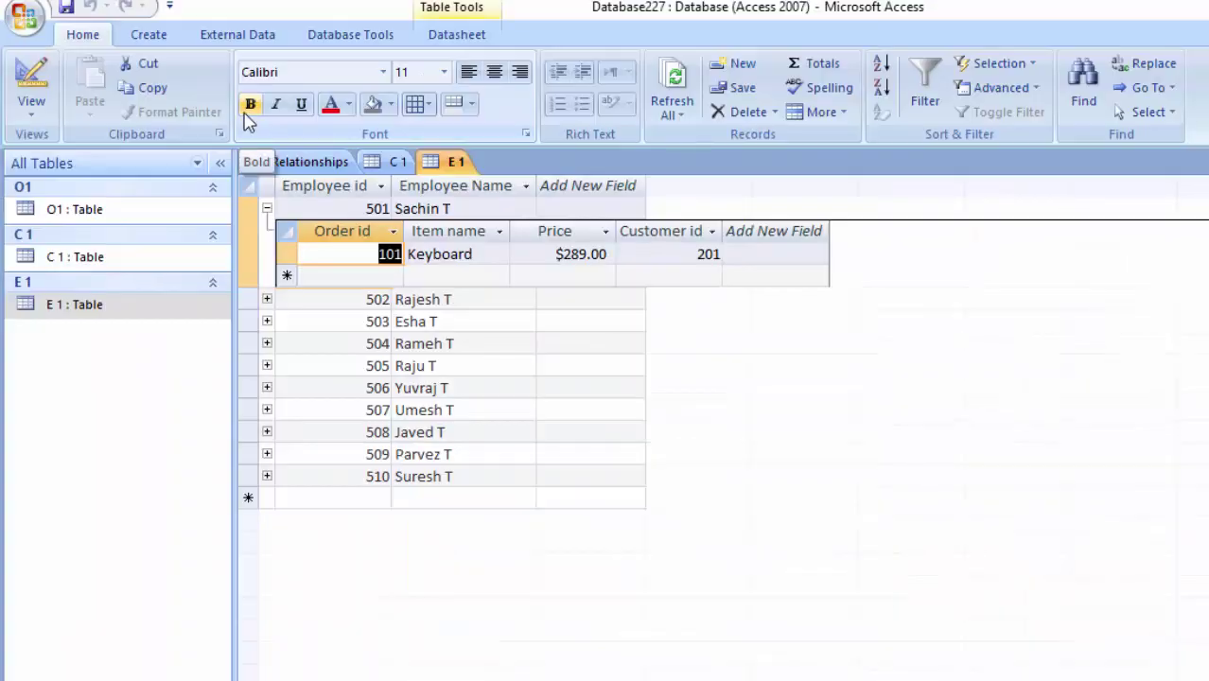
pyautogui.click(249, 105)
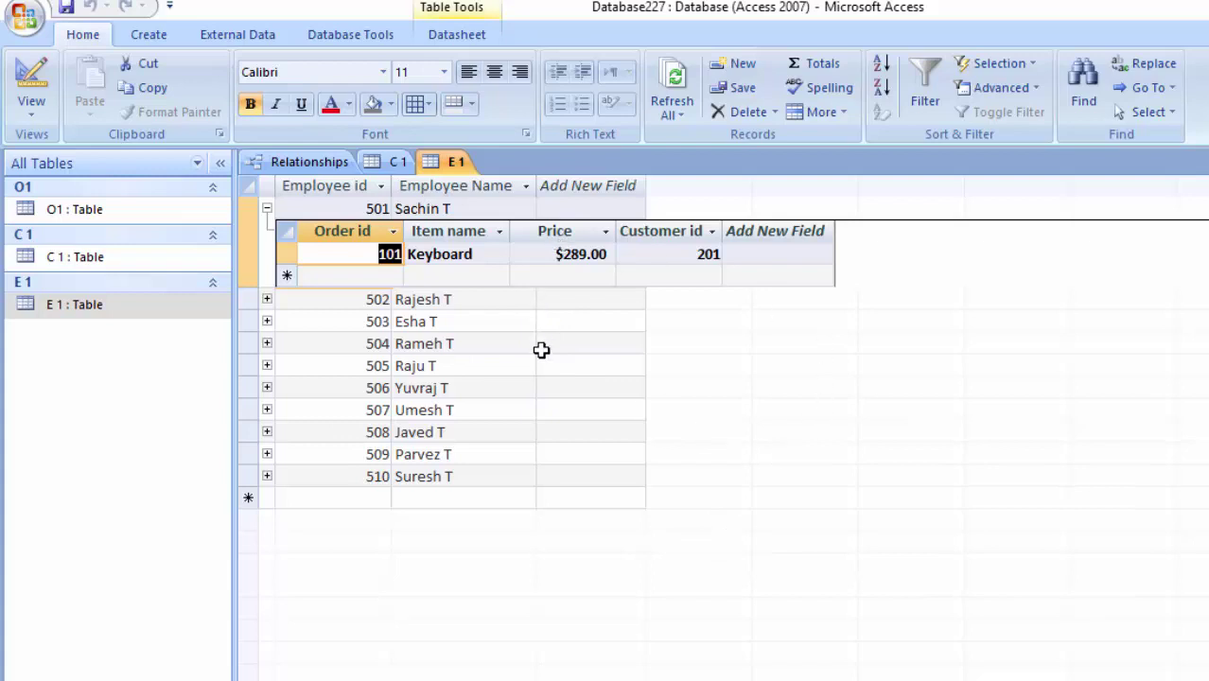
# - Switch E 1 to Design view and back, then return to the Relationships diagram
pyautogui.click(31, 78)
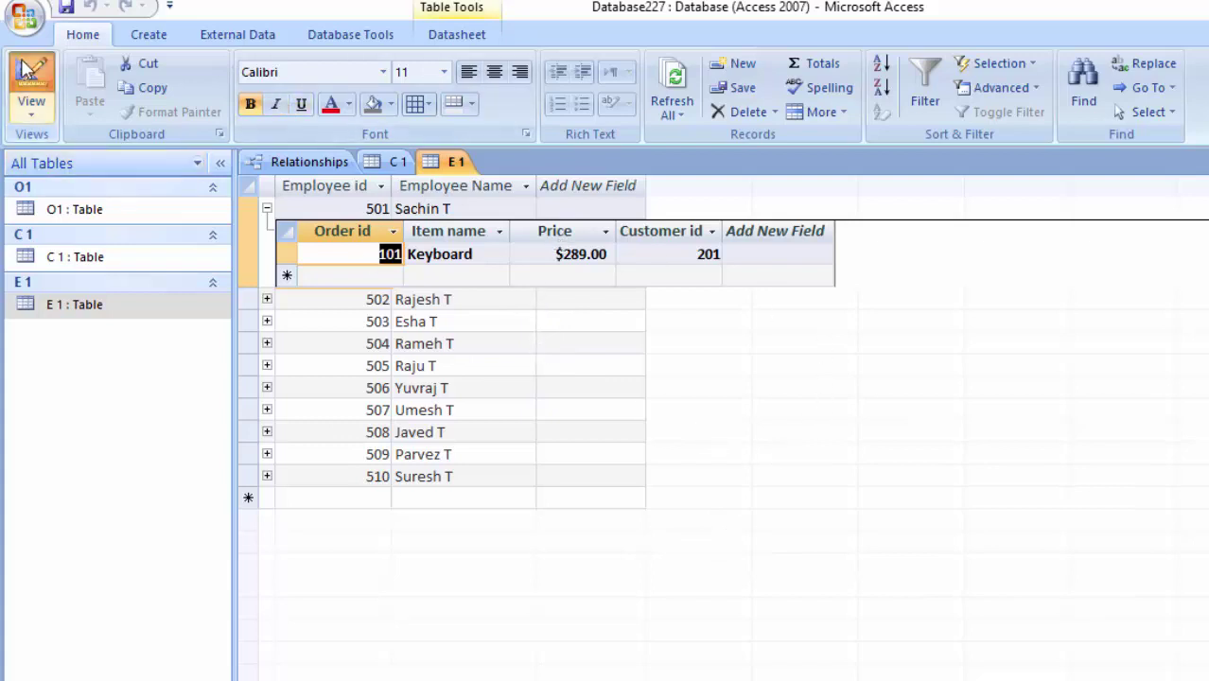
pyautogui.click(32, 77)
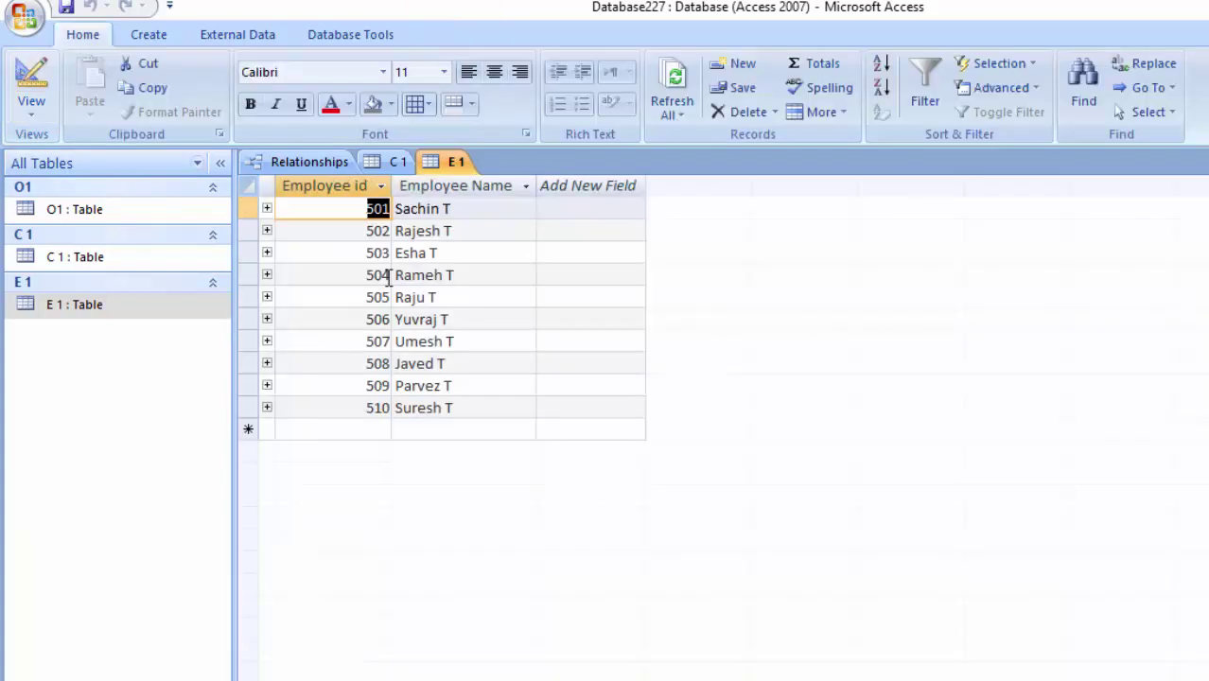
pyautogui.click(24, 17)
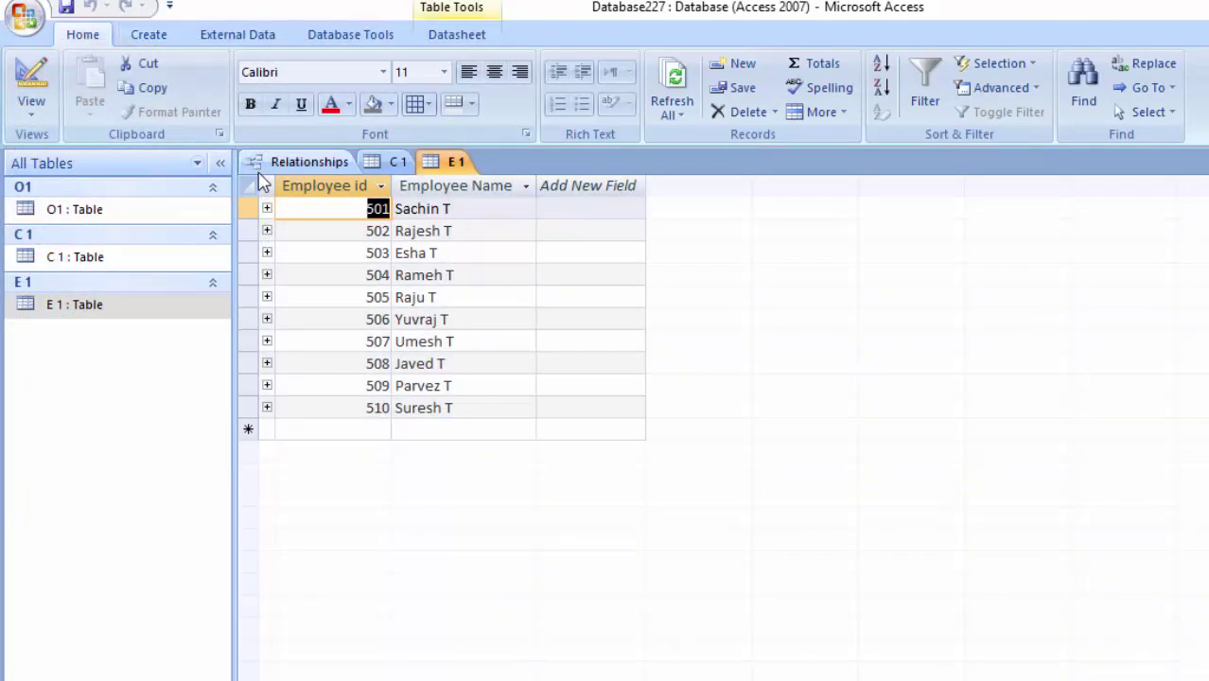
pyautogui.click(305, 165)
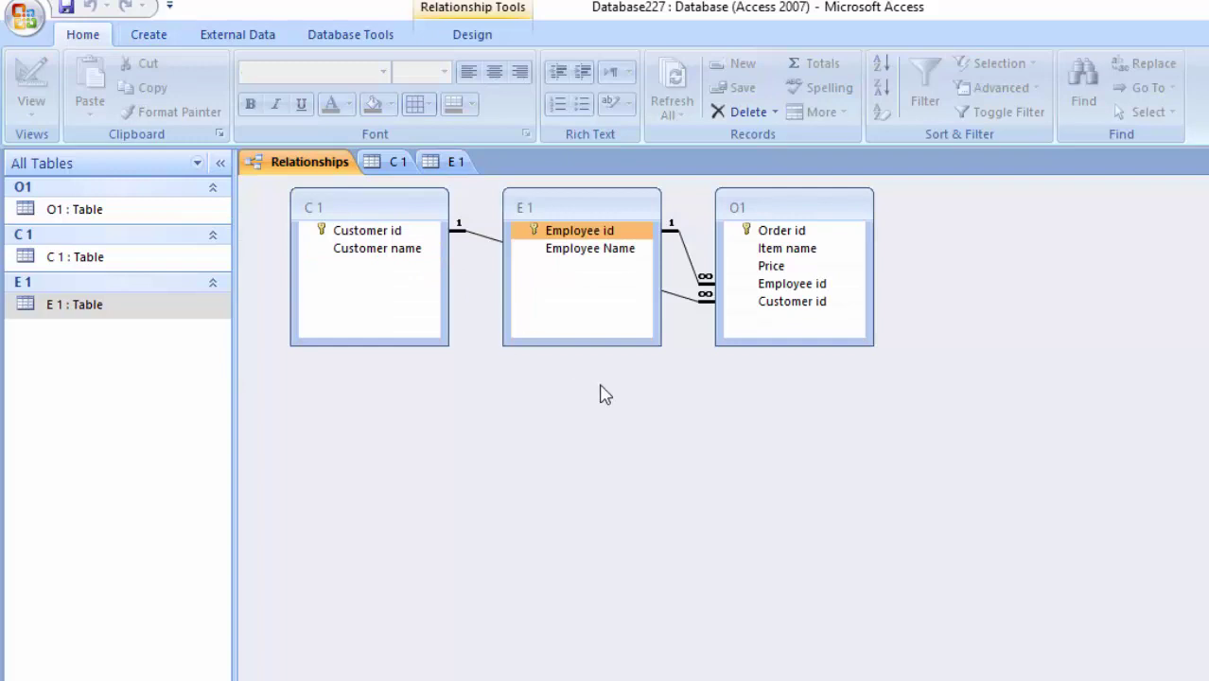
# - Open the O1 table in Design view, accepting the read-only prompt
pyautogui.click(154, 38)
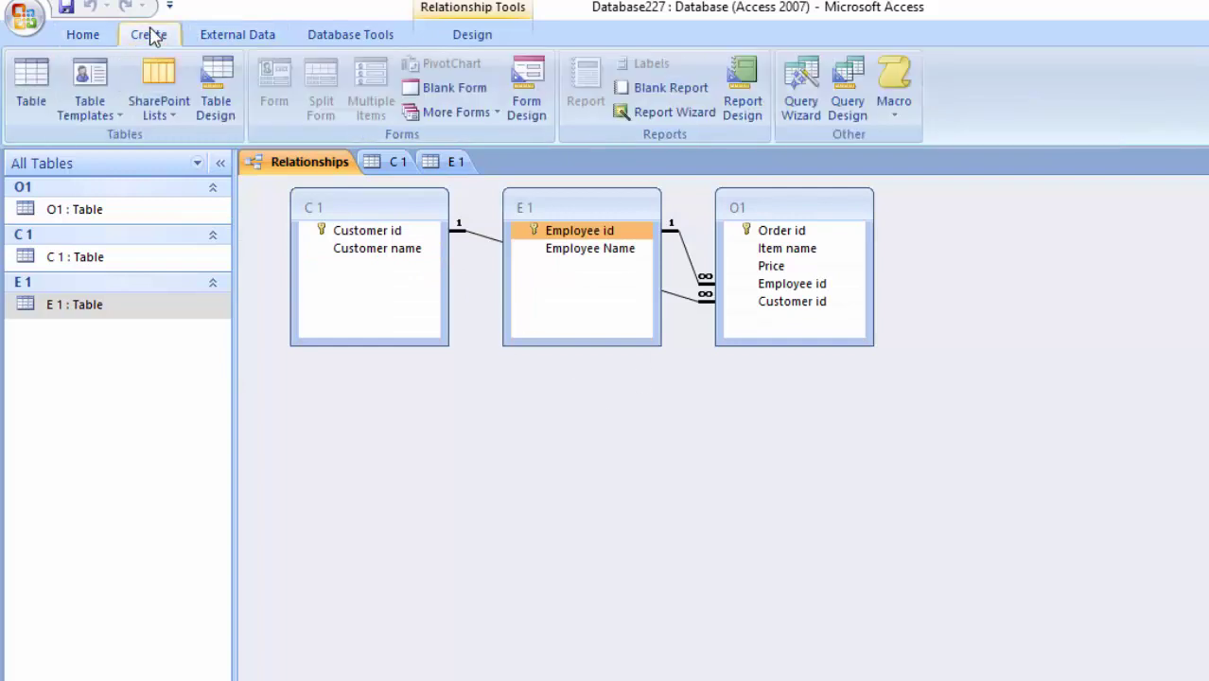
pyautogui.click(107, 222)
pyautogui.doubleClick(106, 220)
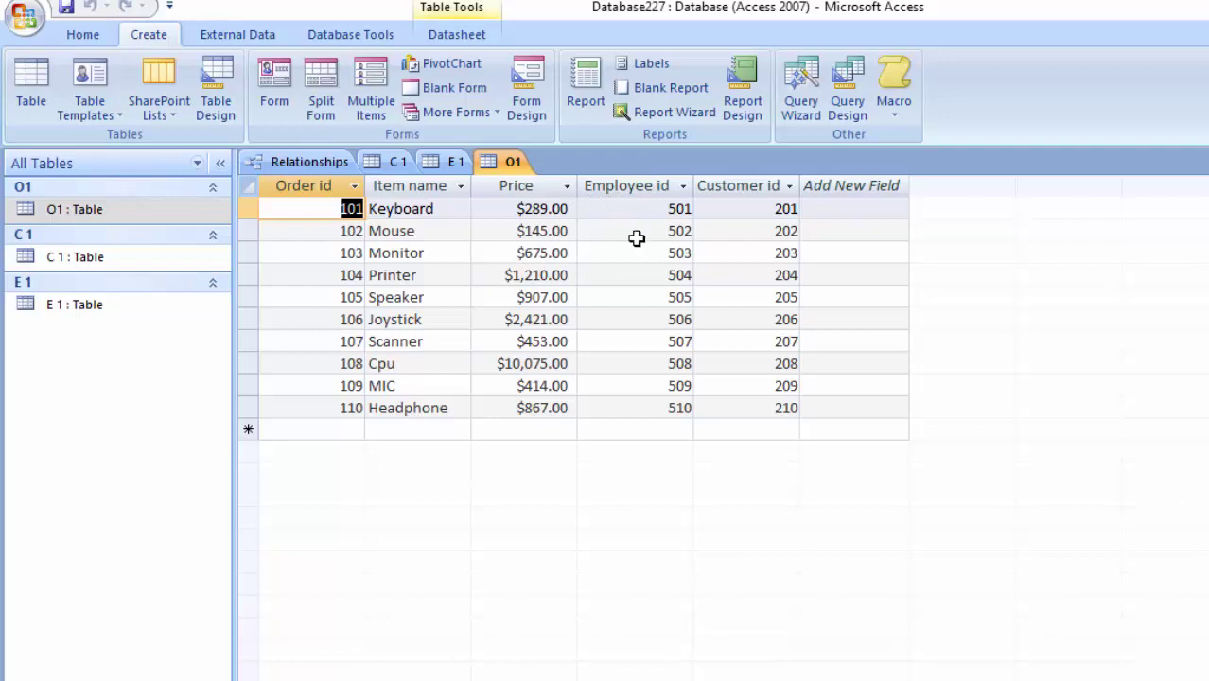
pyautogui.click(80, 35)
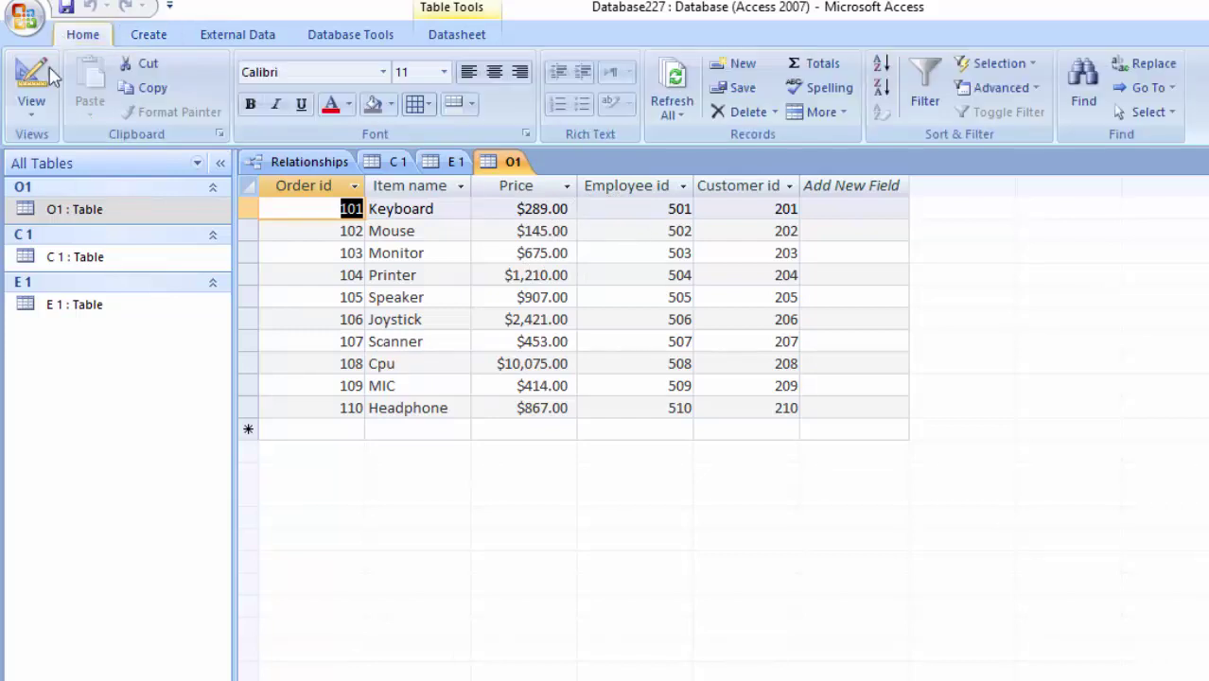
pyautogui.click(32, 104)
pyautogui.click(84, 299)
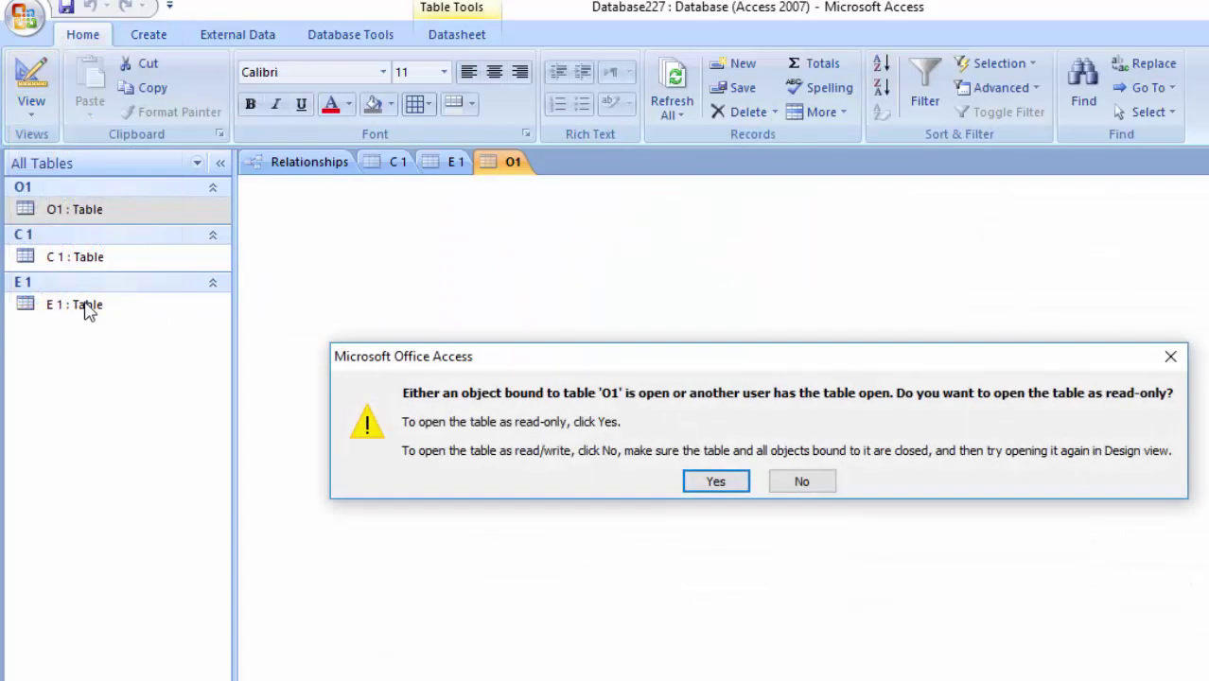
pyautogui.click(697, 481)
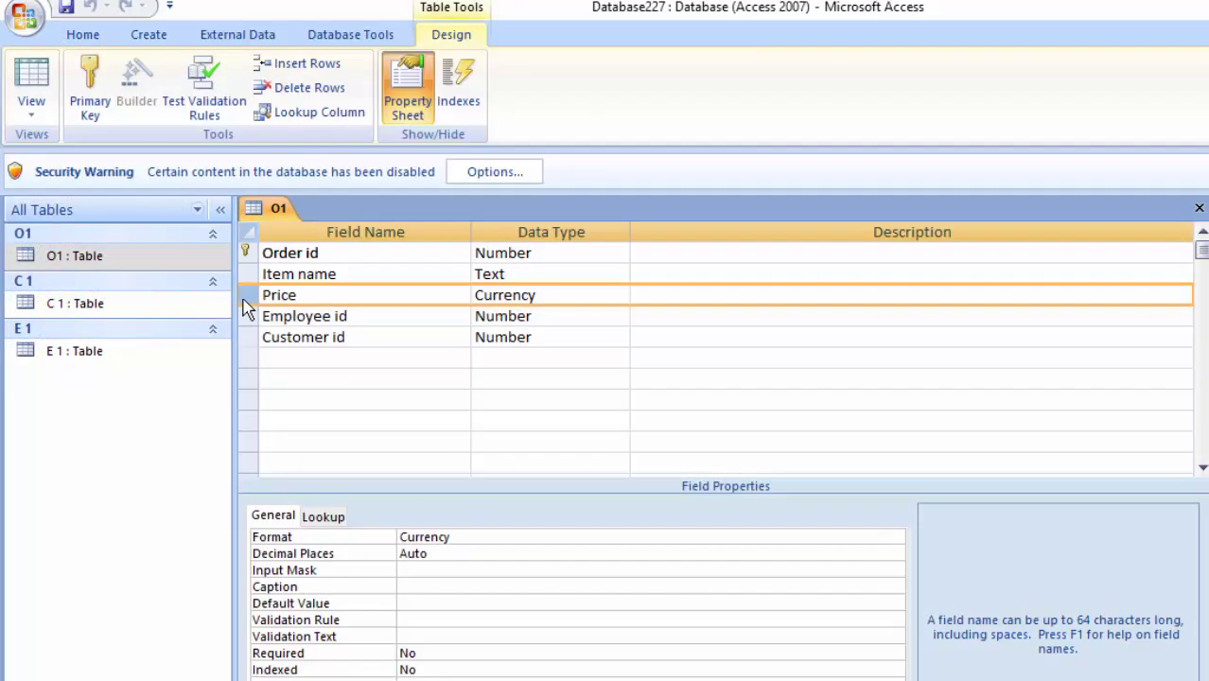
# - Insert and then delete a blank row above Price, leaving no empty row
pyautogui.rightClick(243, 302)
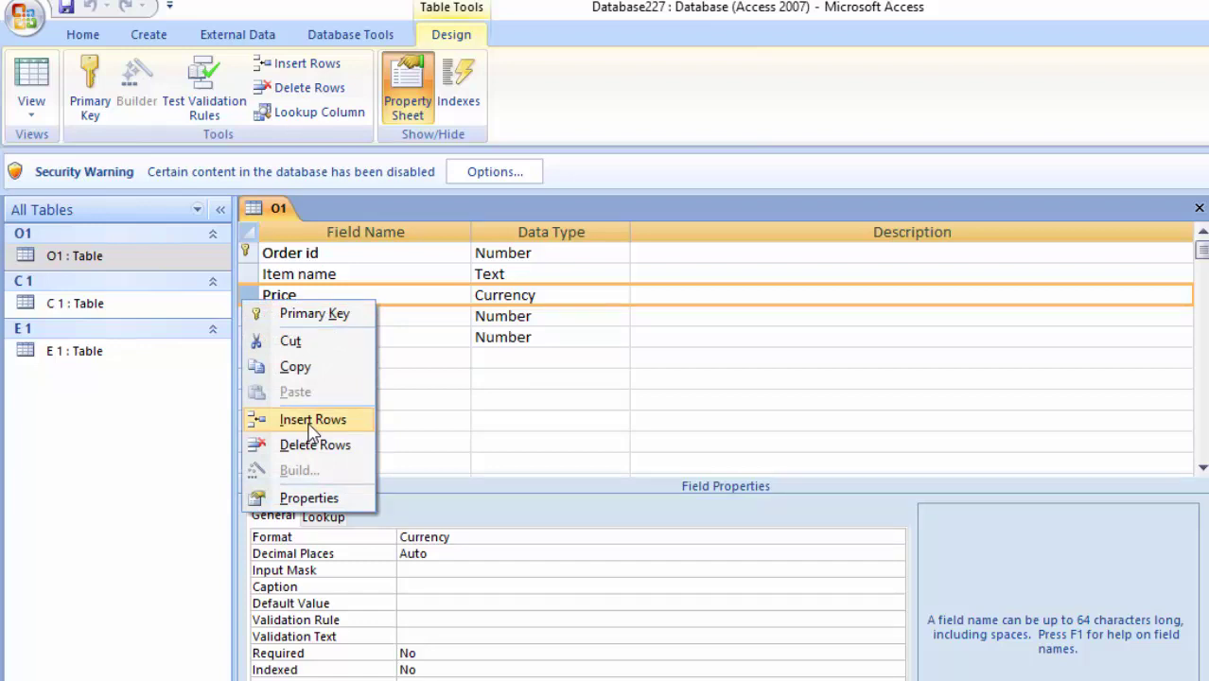
pyautogui.click(312, 421)
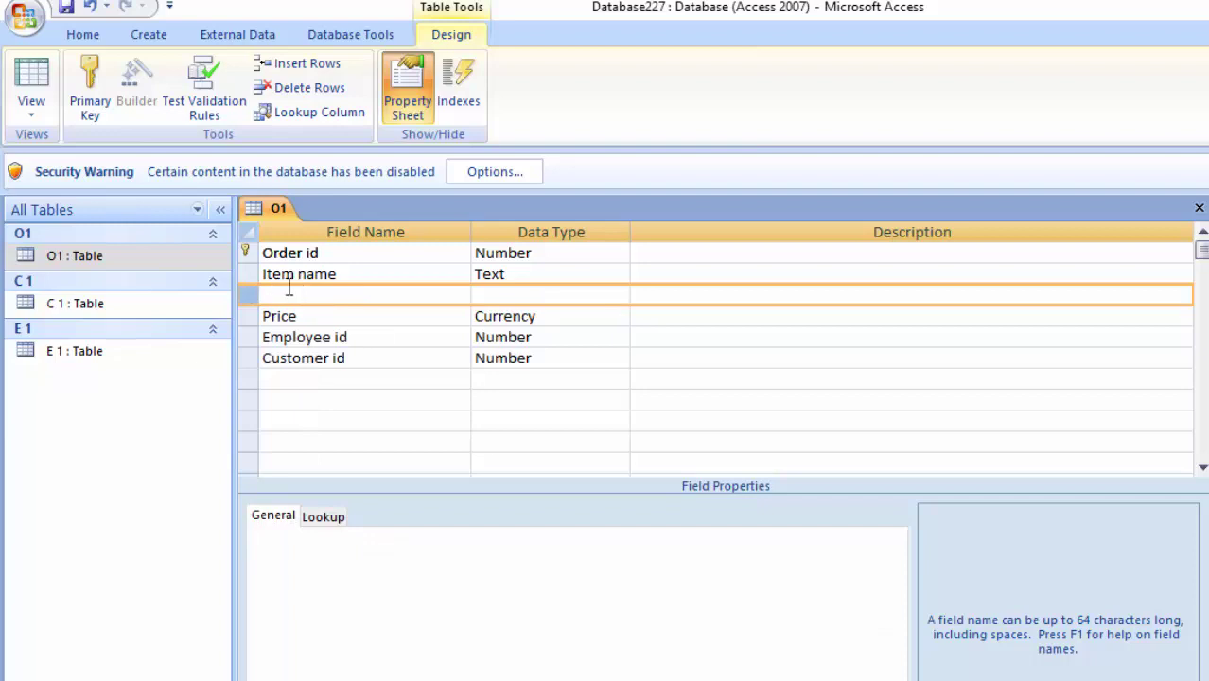
pyautogui.rightClick(249, 307)
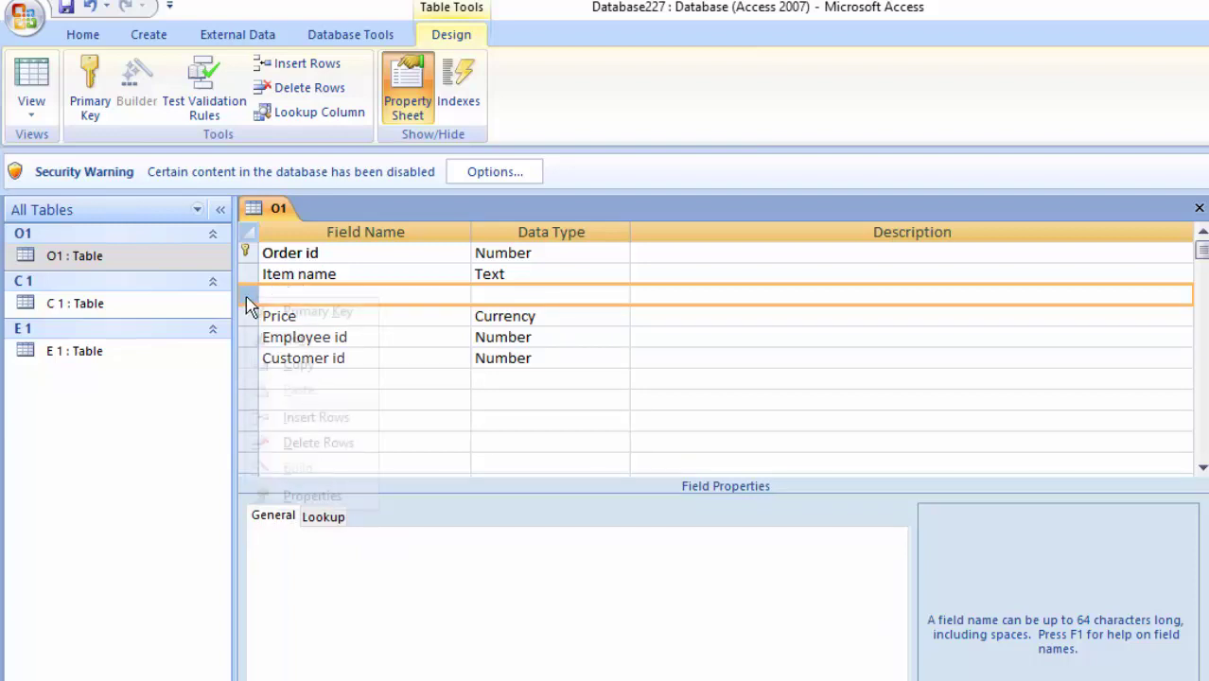
pyautogui.click(294, 442)
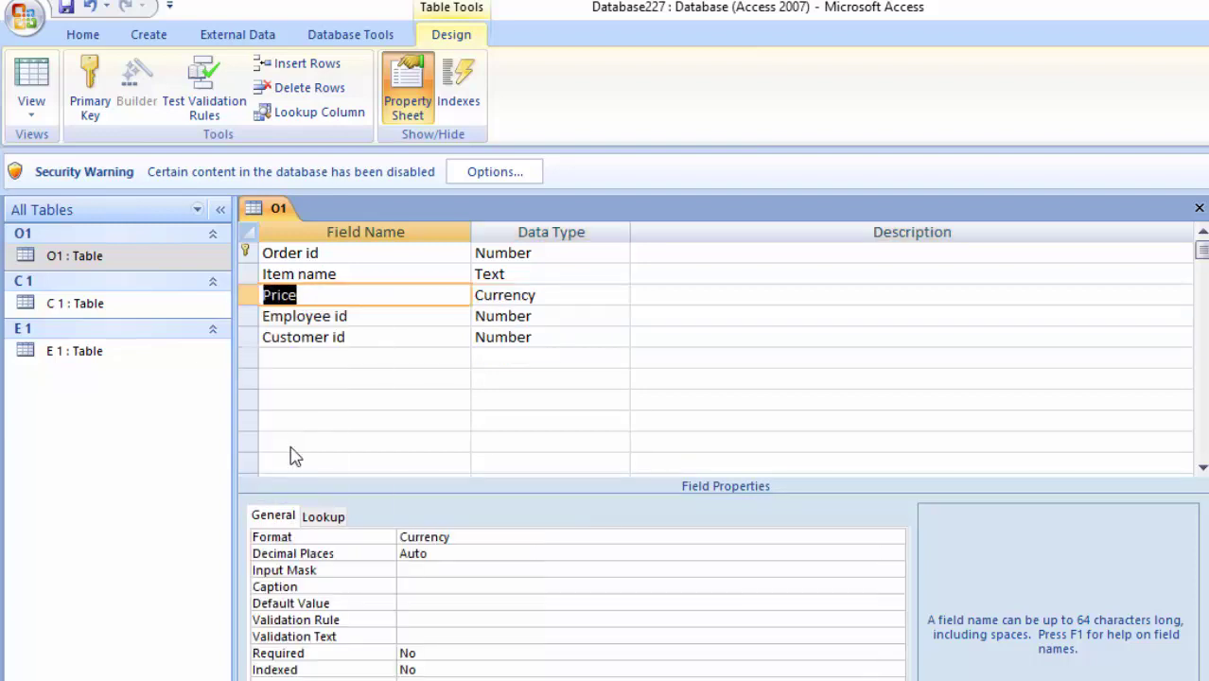
# - Insert a Number field named Unit above Employee id, removing an extra blank row
pyautogui.rightClick(252, 317)
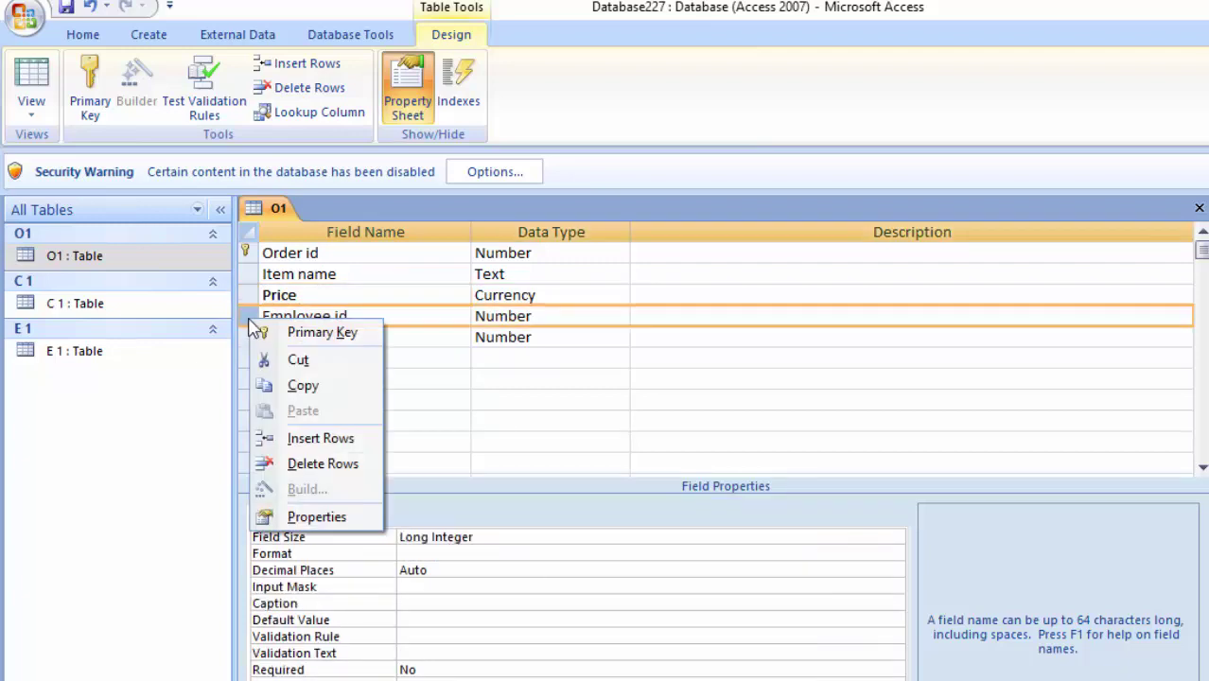
pyautogui.click(299, 441)
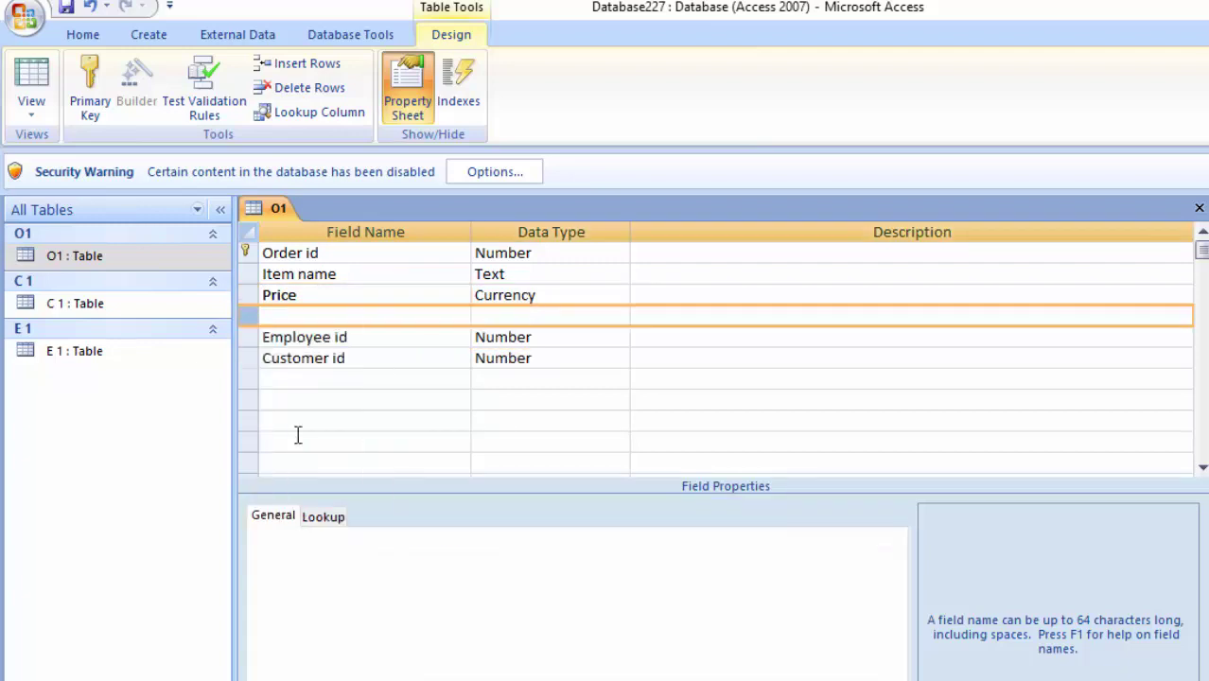
pyautogui.click(284, 316)
pyautogui.write('Unit')
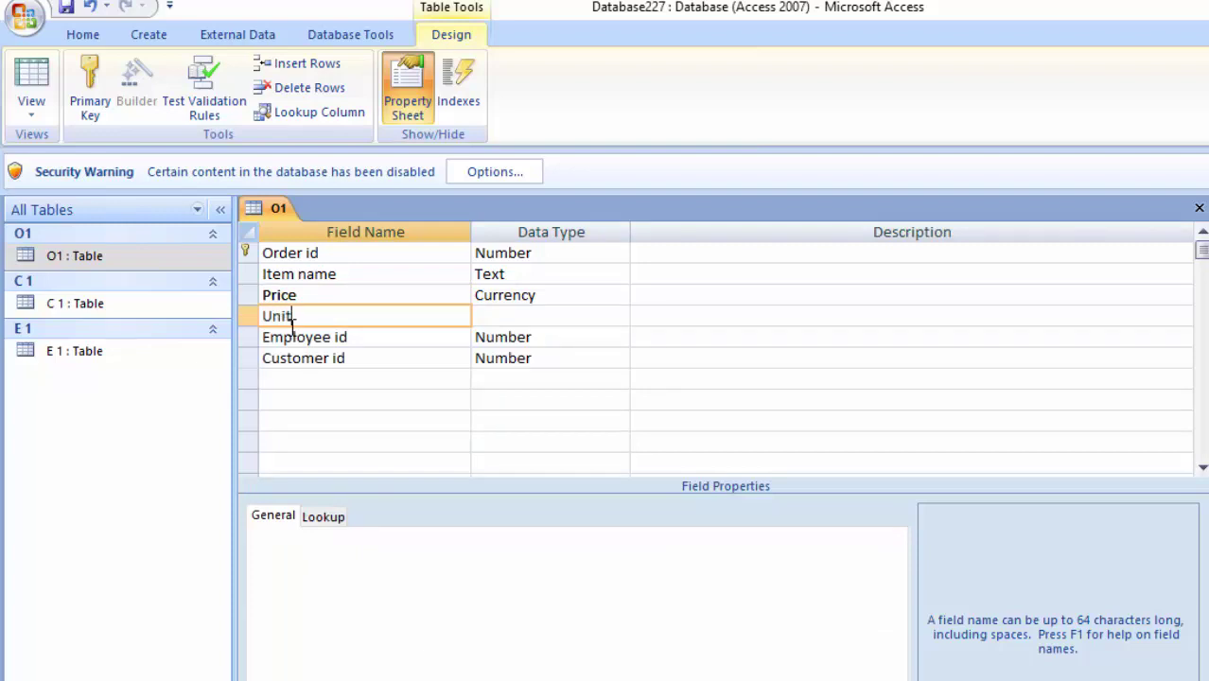
pyautogui.press('Tab')
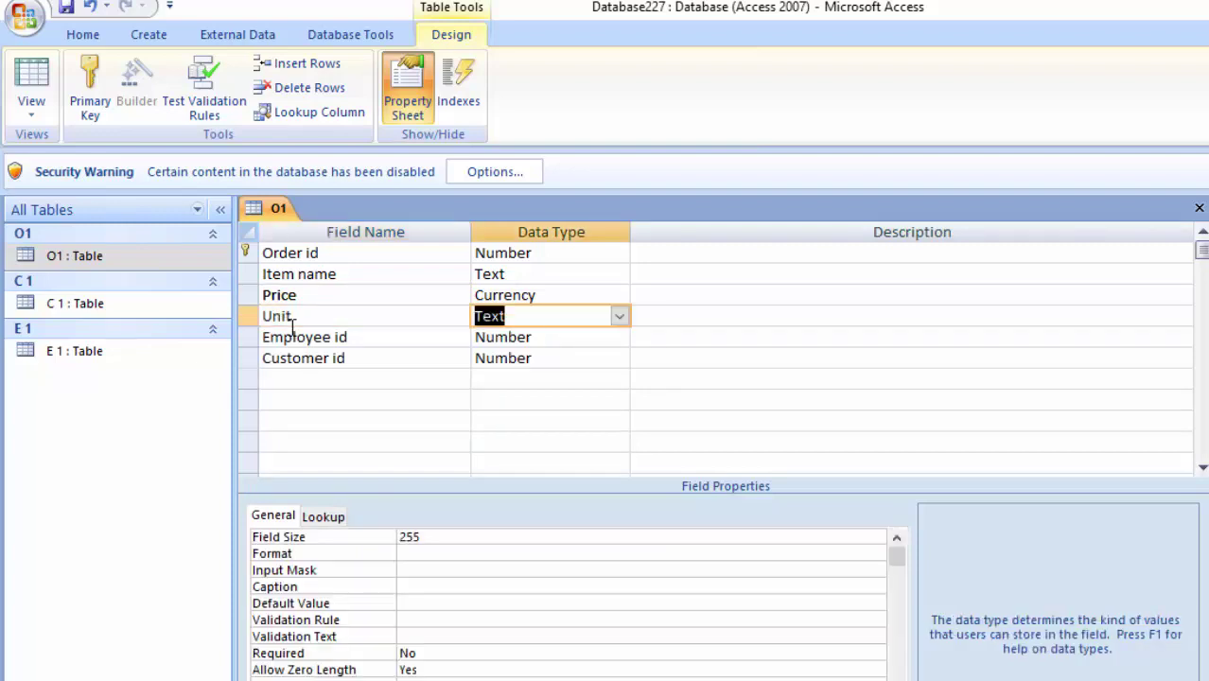
pyautogui.click(618, 317)
pyautogui.click(575, 378)
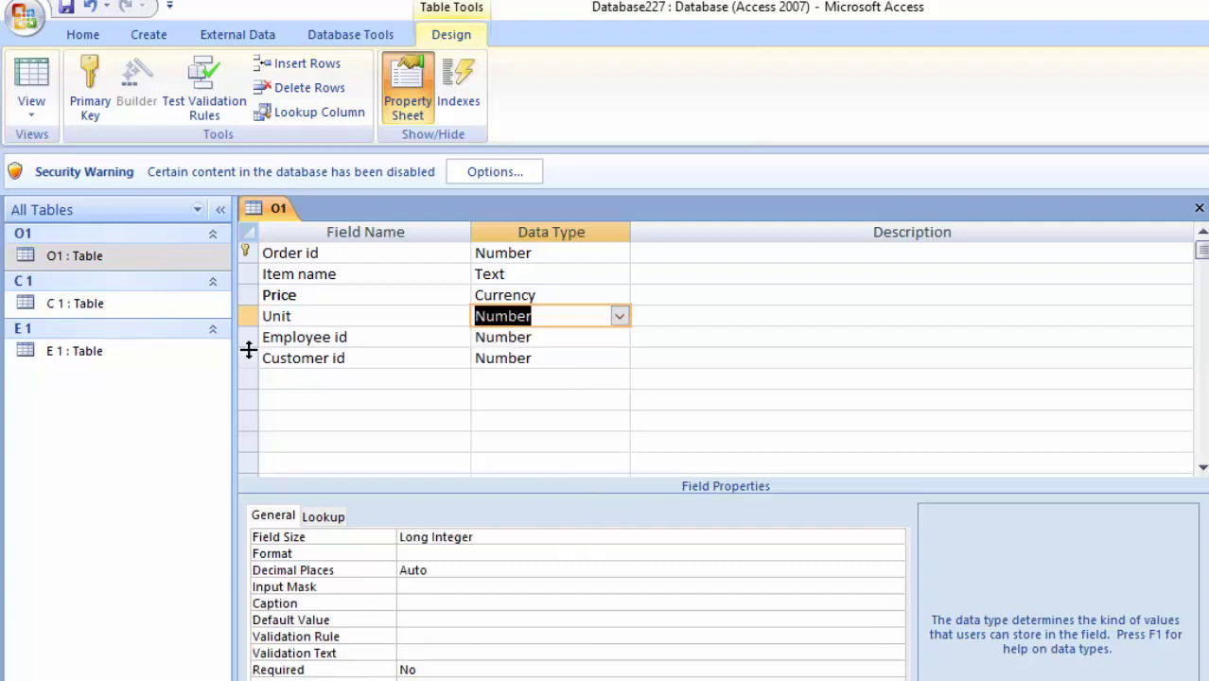
pyautogui.click(247, 316)
pyautogui.rightClick(248, 316)
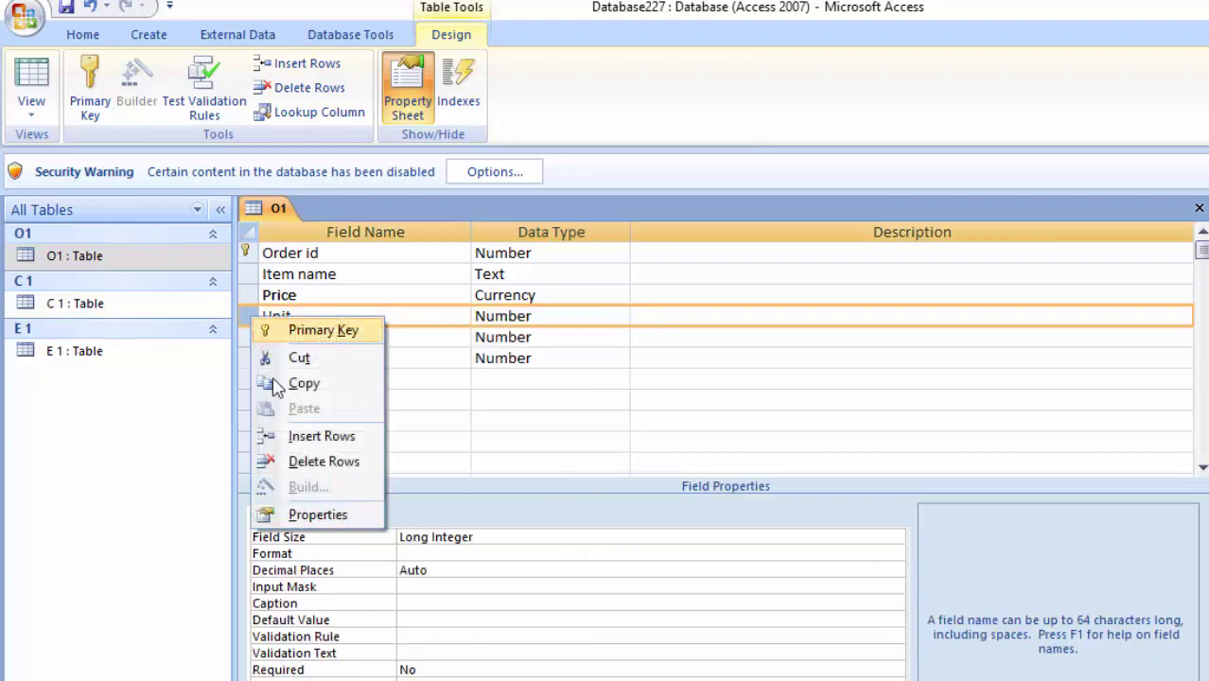
pyautogui.click(284, 437)
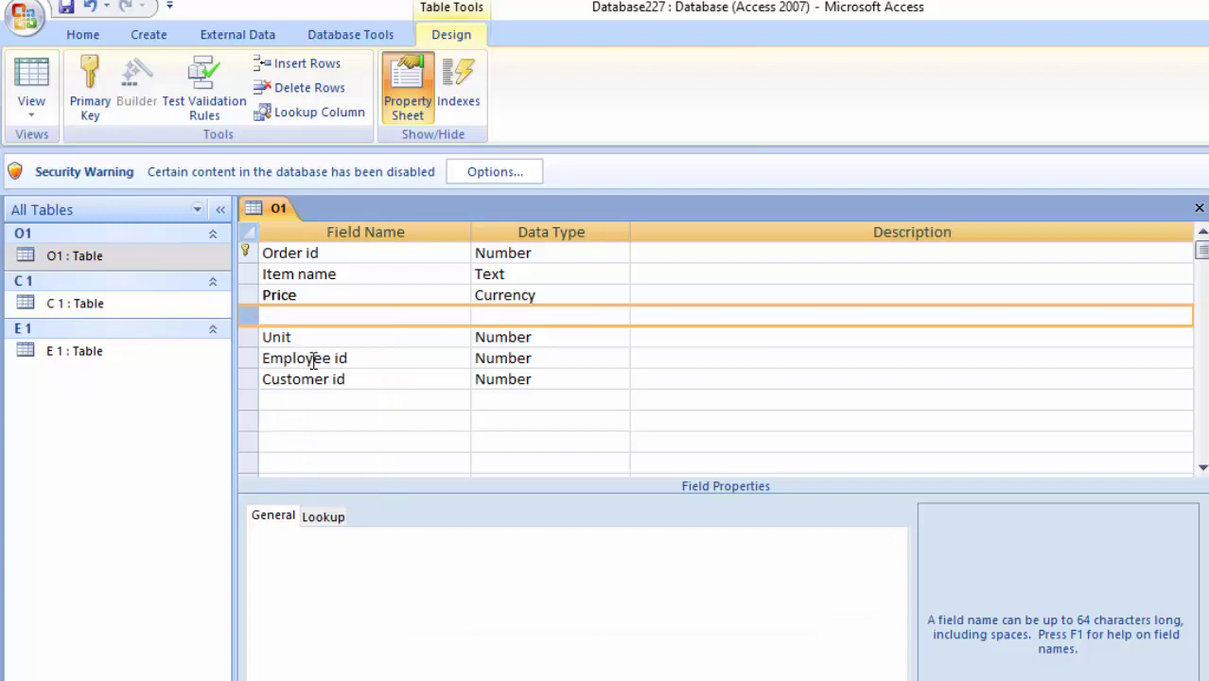
pyautogui.press('Delete')
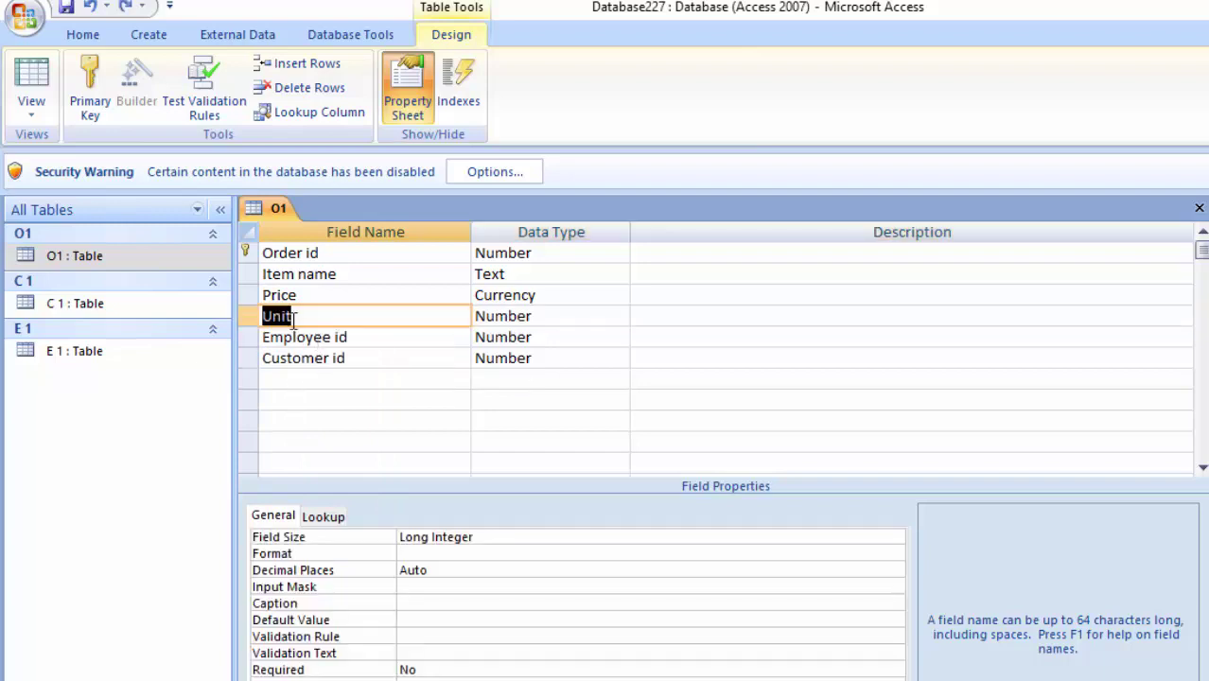
# - Insert a Currency field named Total above Employee id in O1 and save the table
pyautogui.rightClick(248, 337)
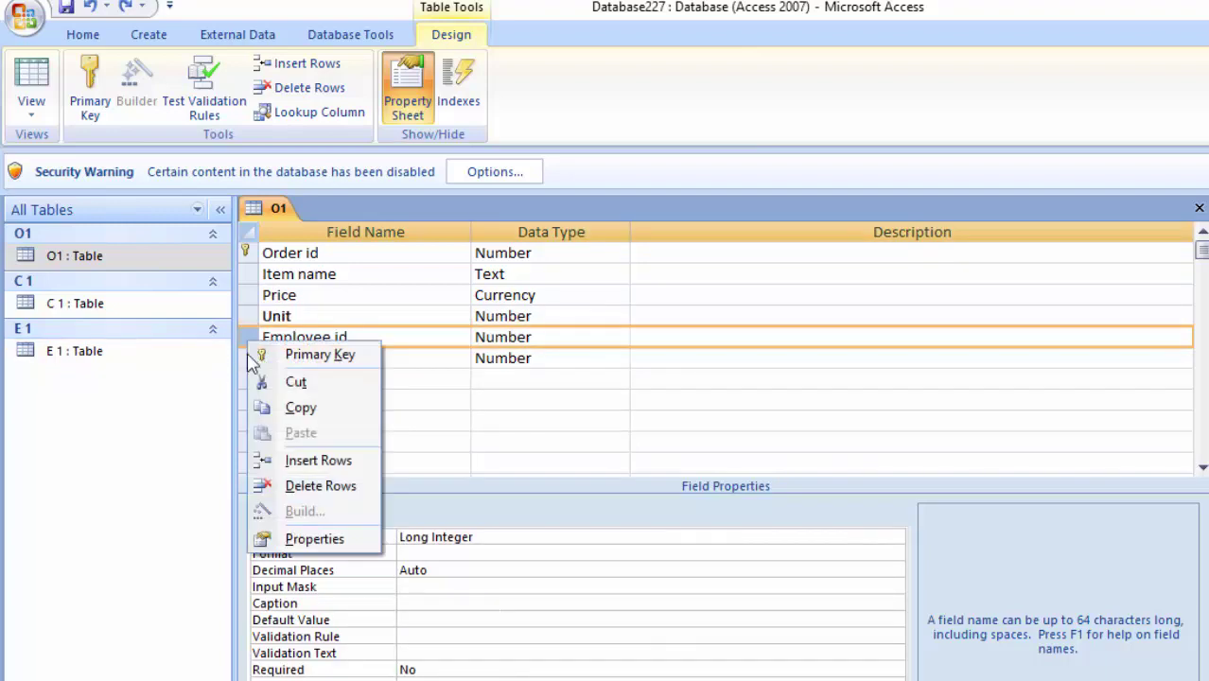
pyautogui.click(284, 460)
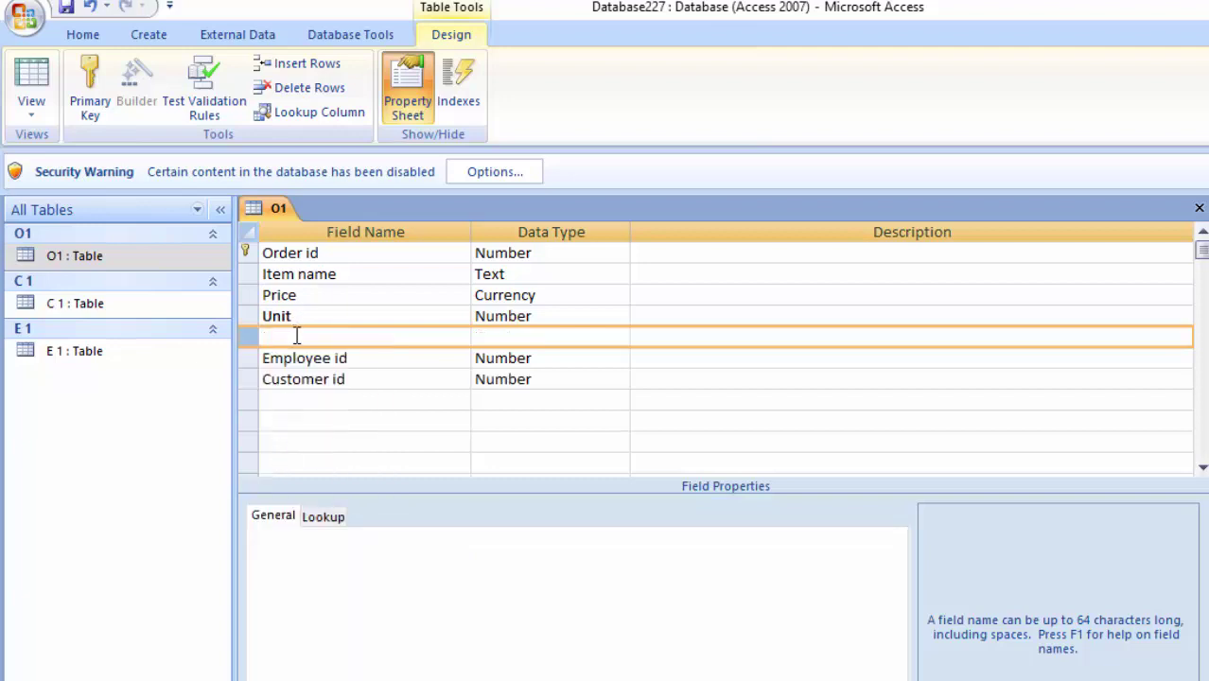
pyautogui.click(296, 336)
pyautogui.write('Total')
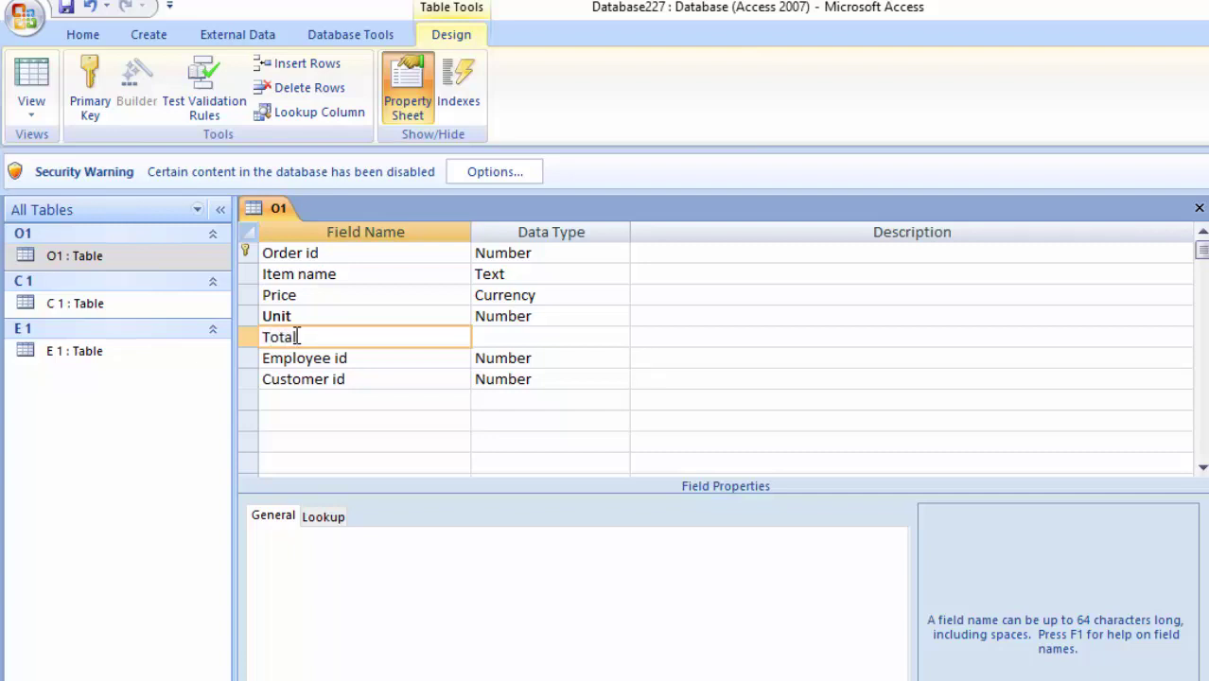
pyautogui.click(546, 331)
pyautogui.click(620, 337)
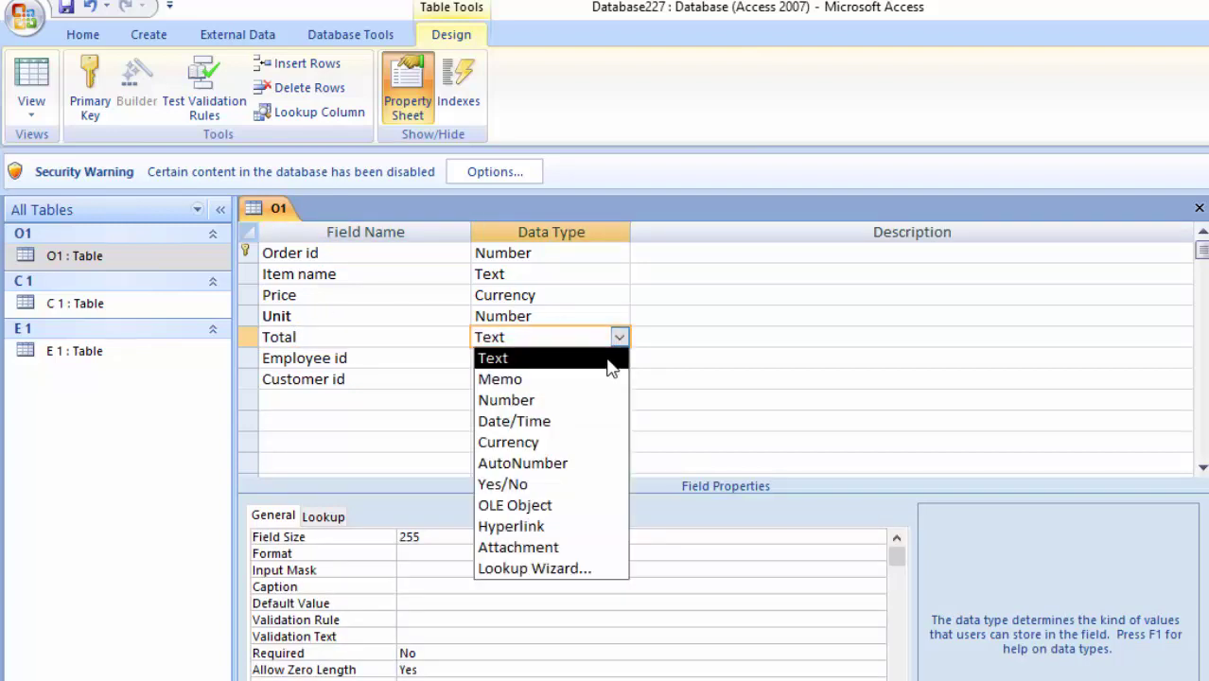
pyautogui.click(558, 440)
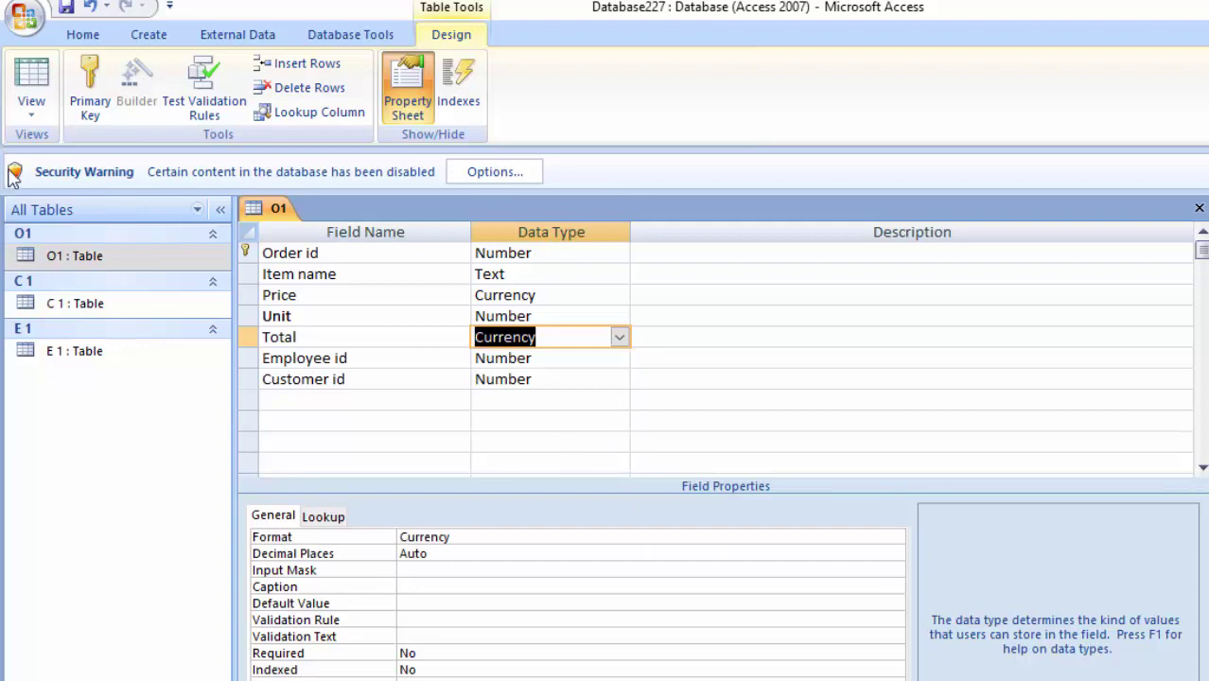
pyautogui.click(31, 90)
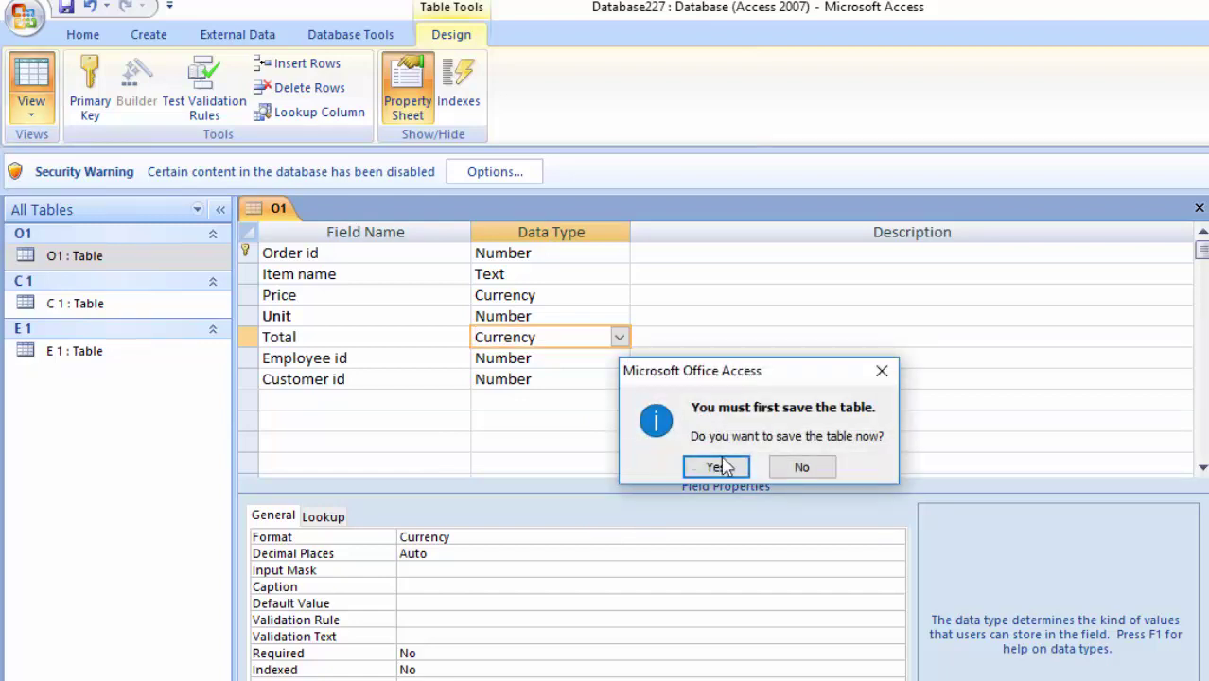
pyautogui.click(715, 467)
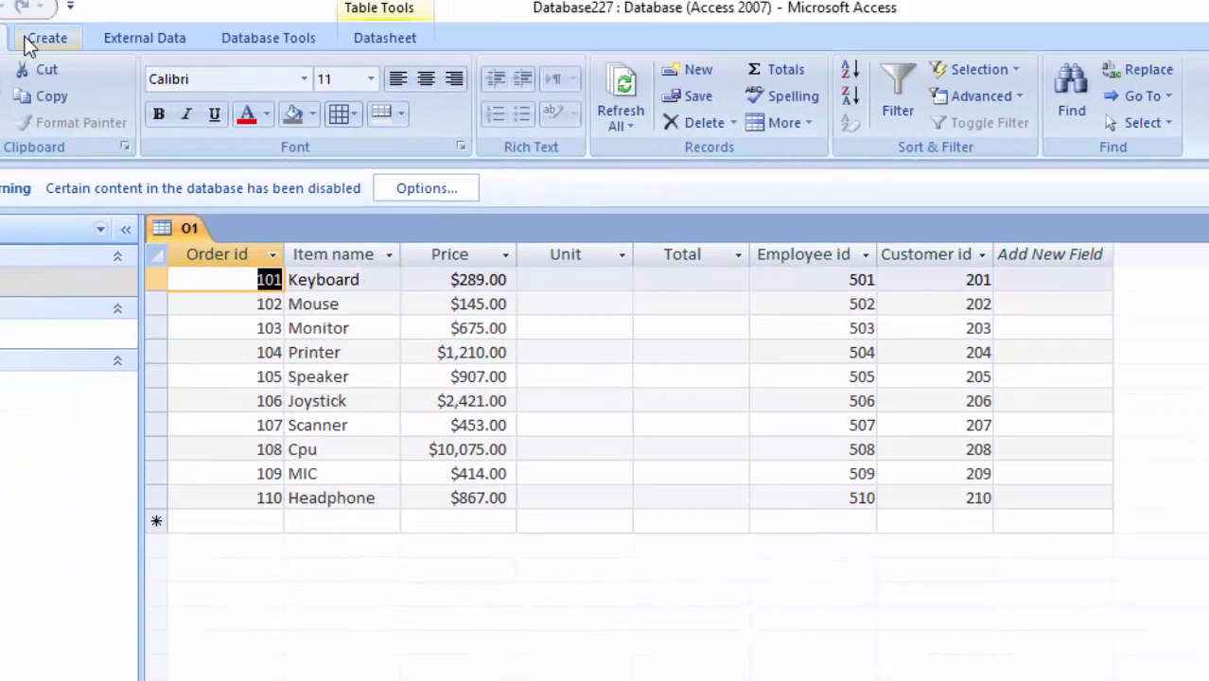
# - Start a new design-view query with the O1 table added and its field list enlarged
pyautogui.click(29, 38)
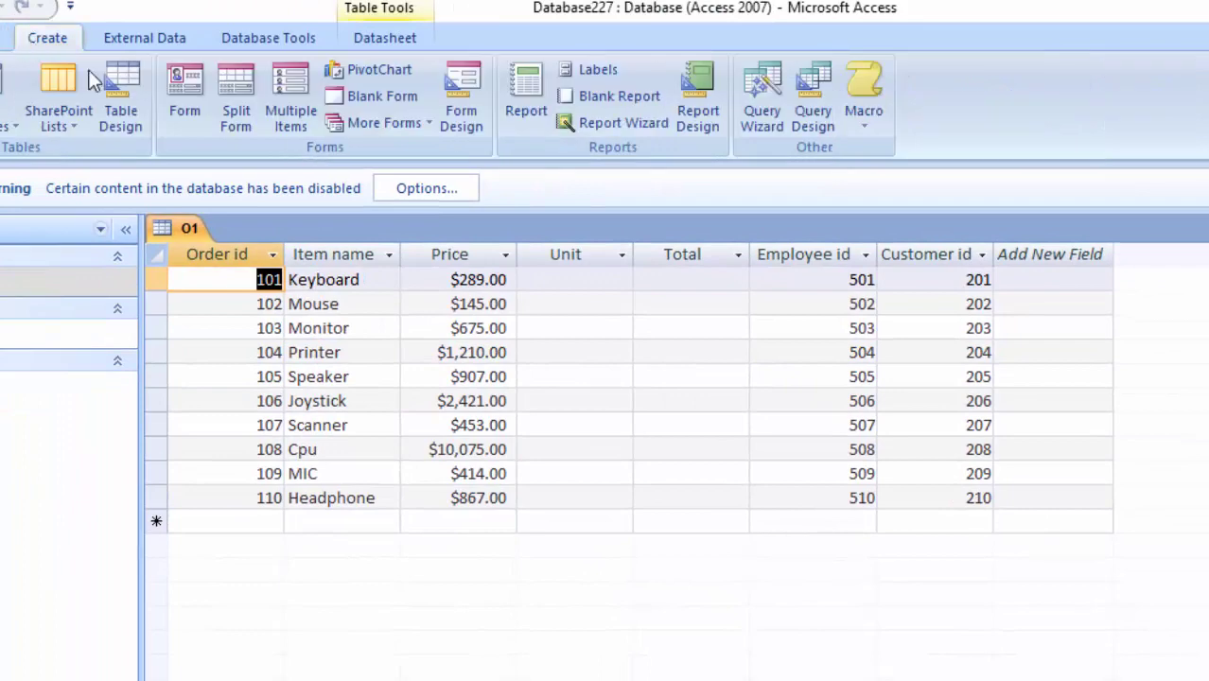
pyautogui.click(813, 94)
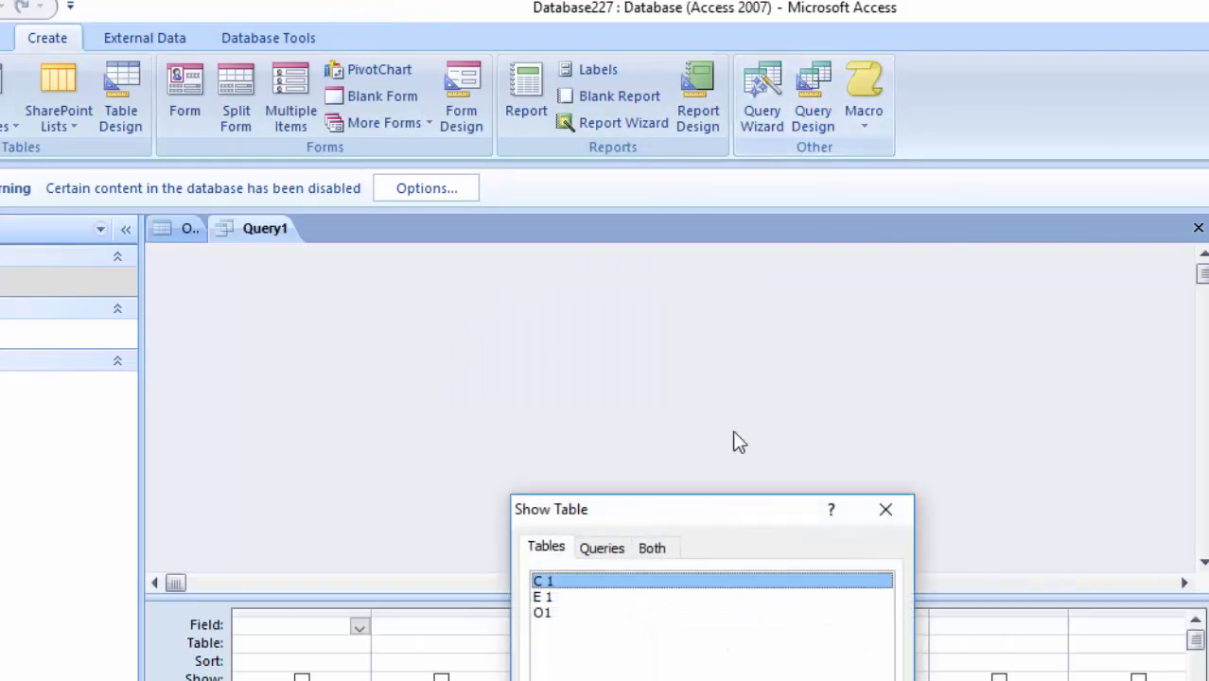
pyautogui.moveTo(688, 517); pyautogui.dragTo(613, 230)
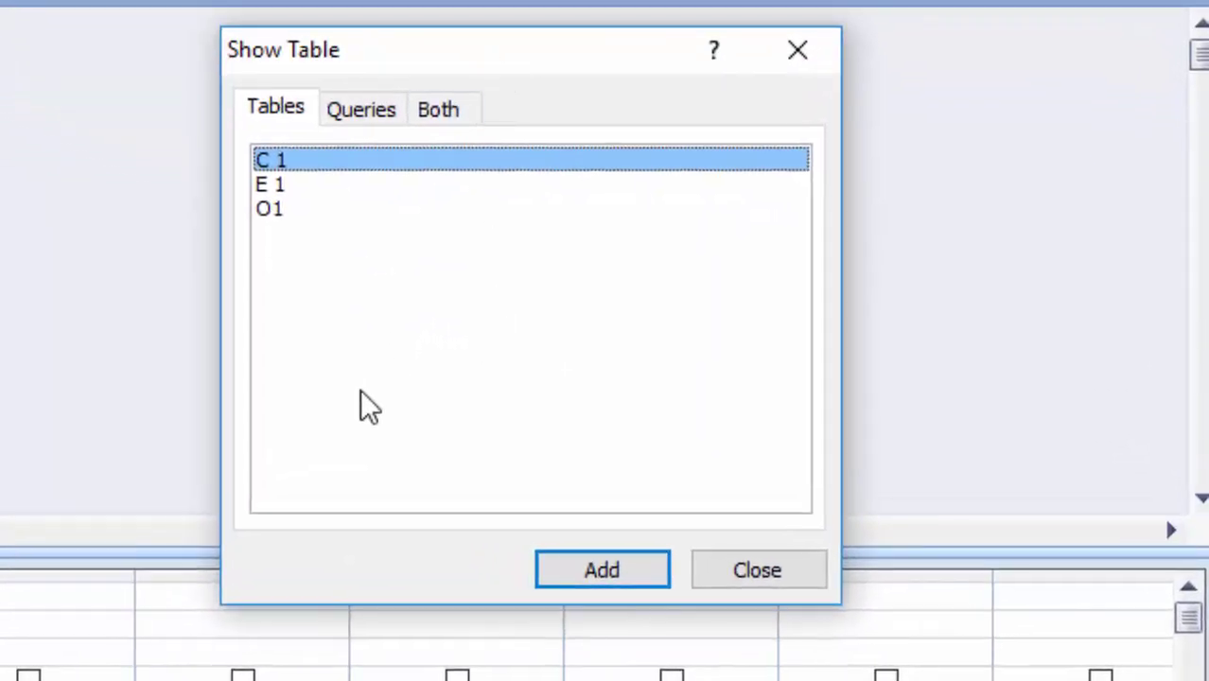
pyautogui.click(284, 210)
pyautogui.click(563, 573)
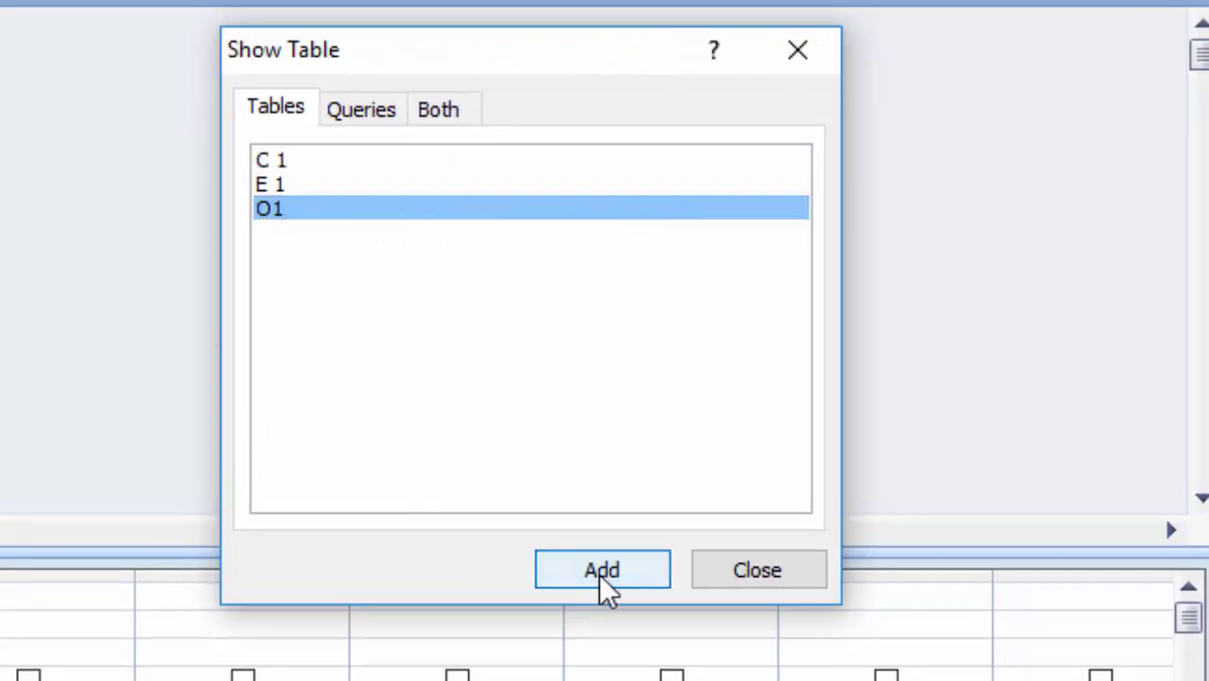
pyautogui.click(744, 579)
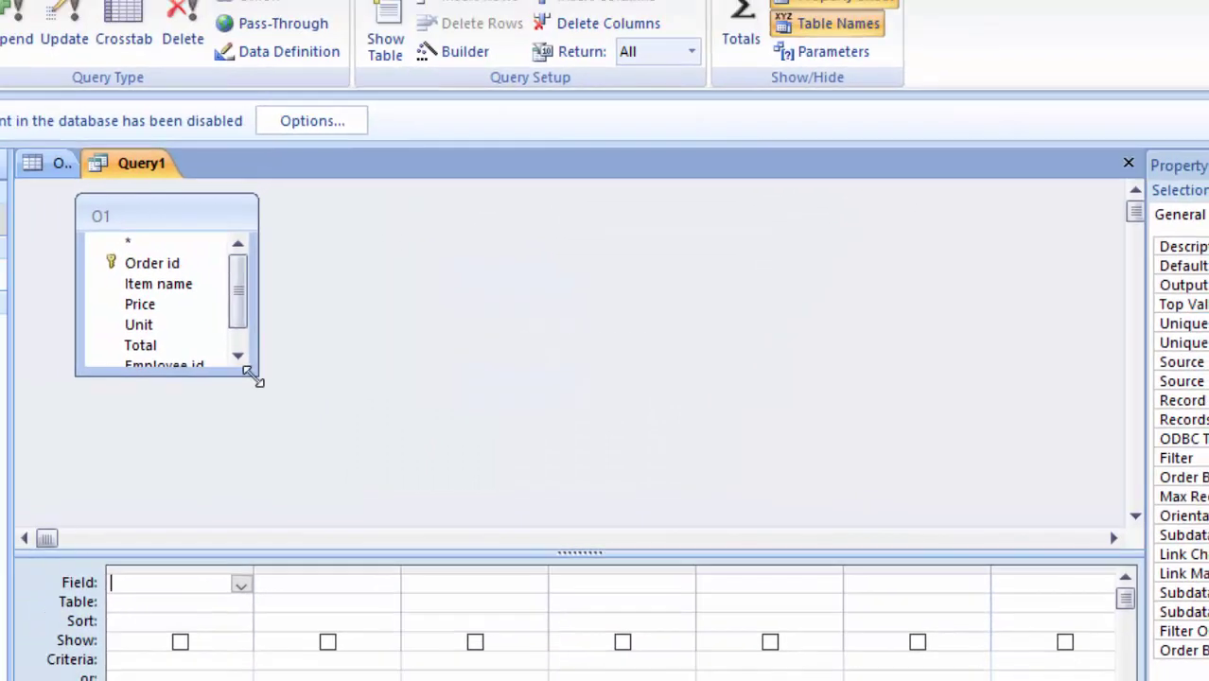
pyautogui.moveTo(259, 379); pyautogui.dragTo(303, 473)
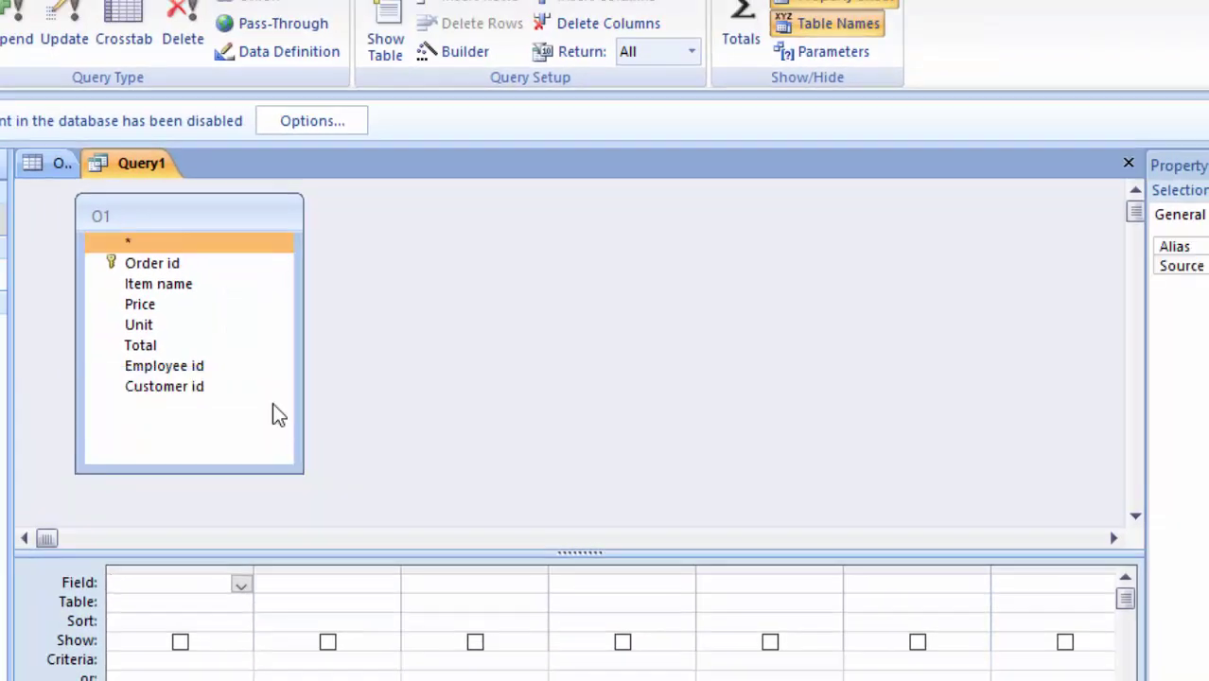
# - Add Order id, Item name, Price, Unit, Total, Employee id and Customer id to the grid
pyautogui.doubleClick(161, 265)
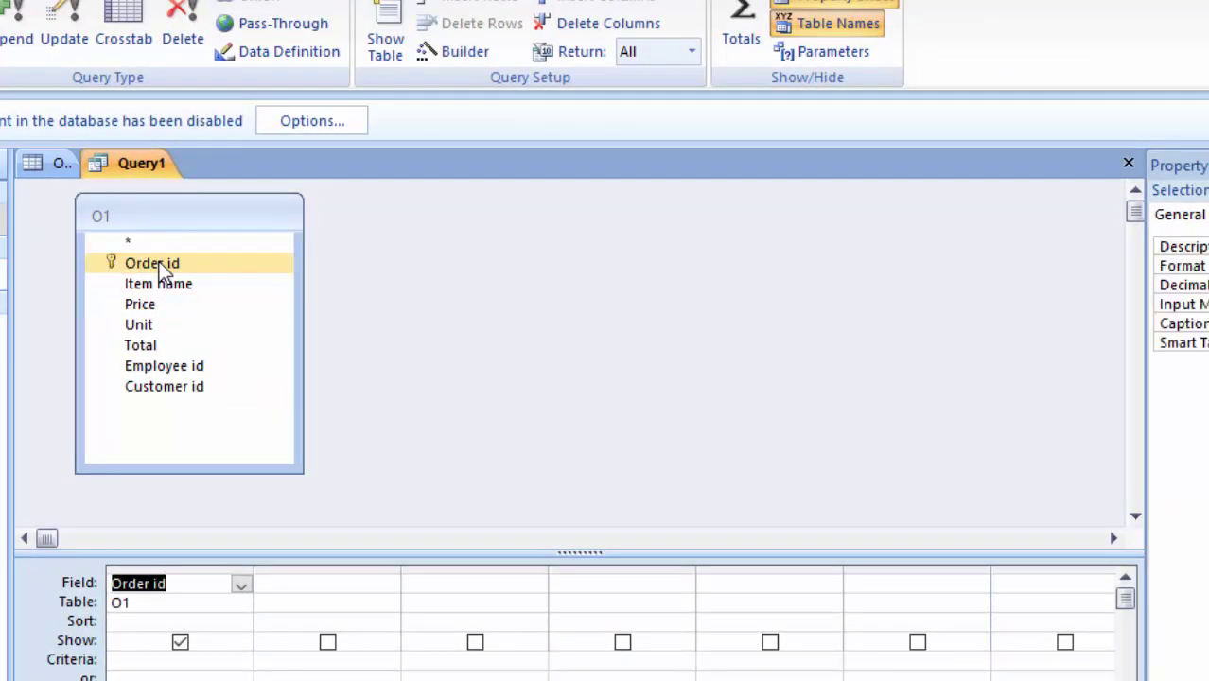
pyautogui.click(163, 286)
pyautogui.doubleClick(163, 285)
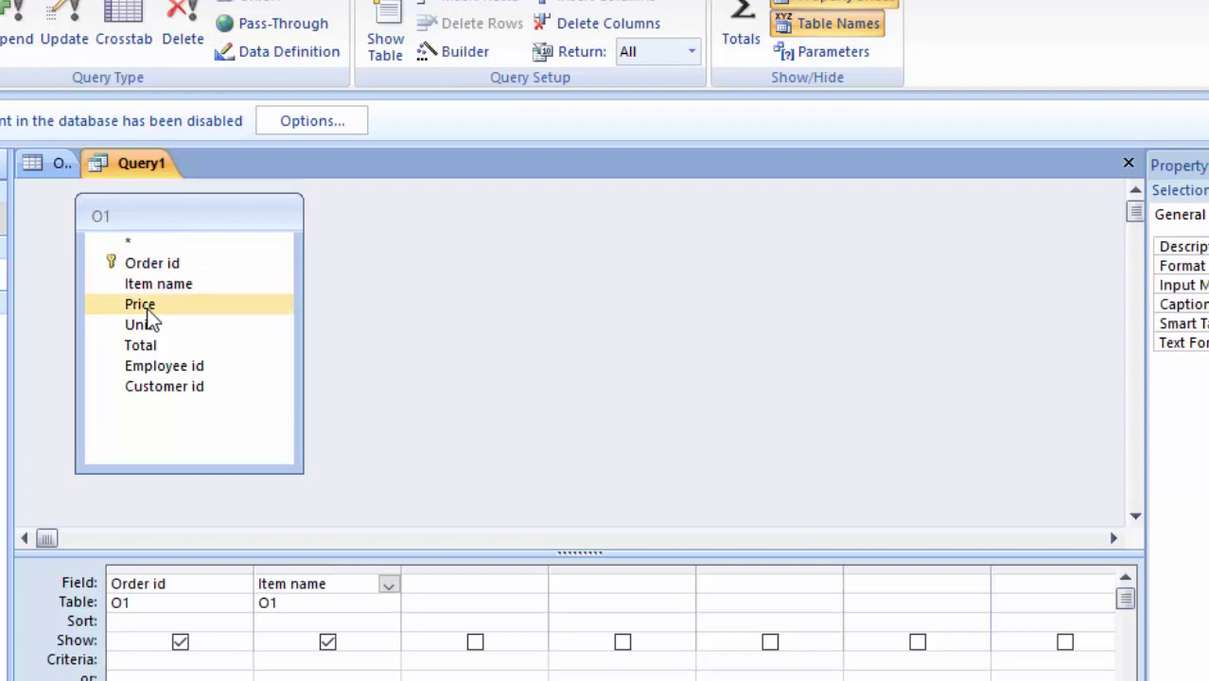
pyautogui.doubleClick(149, 310)
pyautogui.click(151, 326)
pyautogui.doubleClick(151, 326)
pyautogui.click(155, 348)
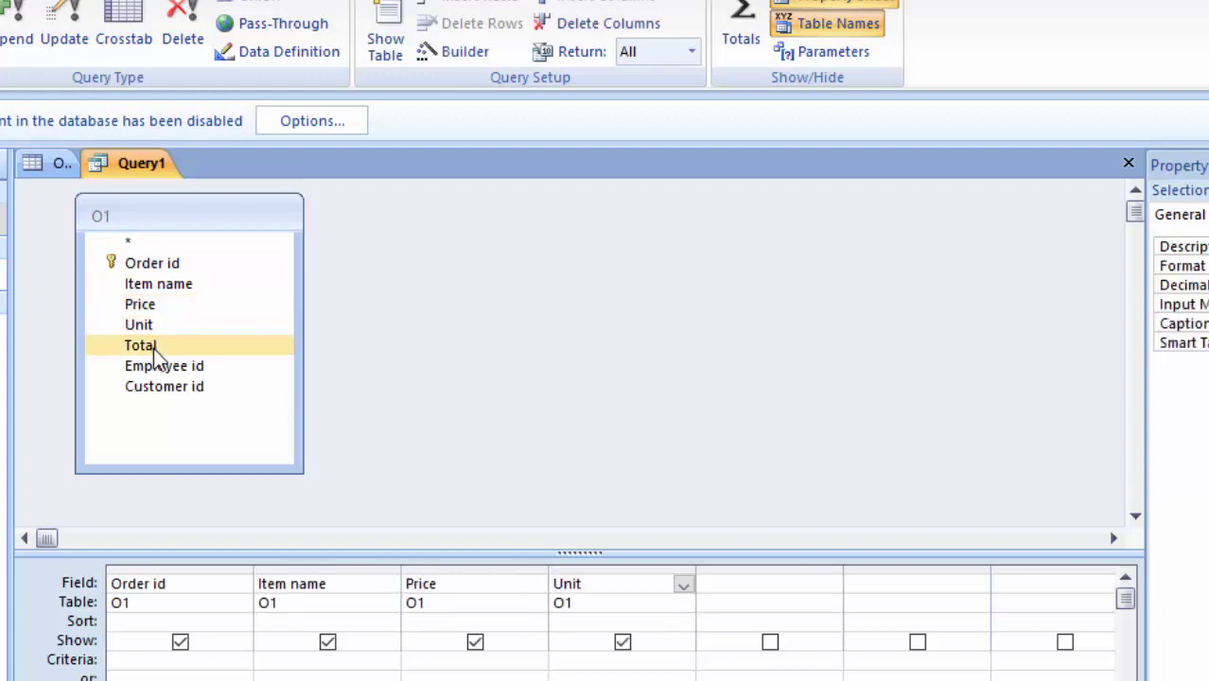
pyautogui.doubleClick(154, 348)
pyautogui.doubleClick(176, 368)
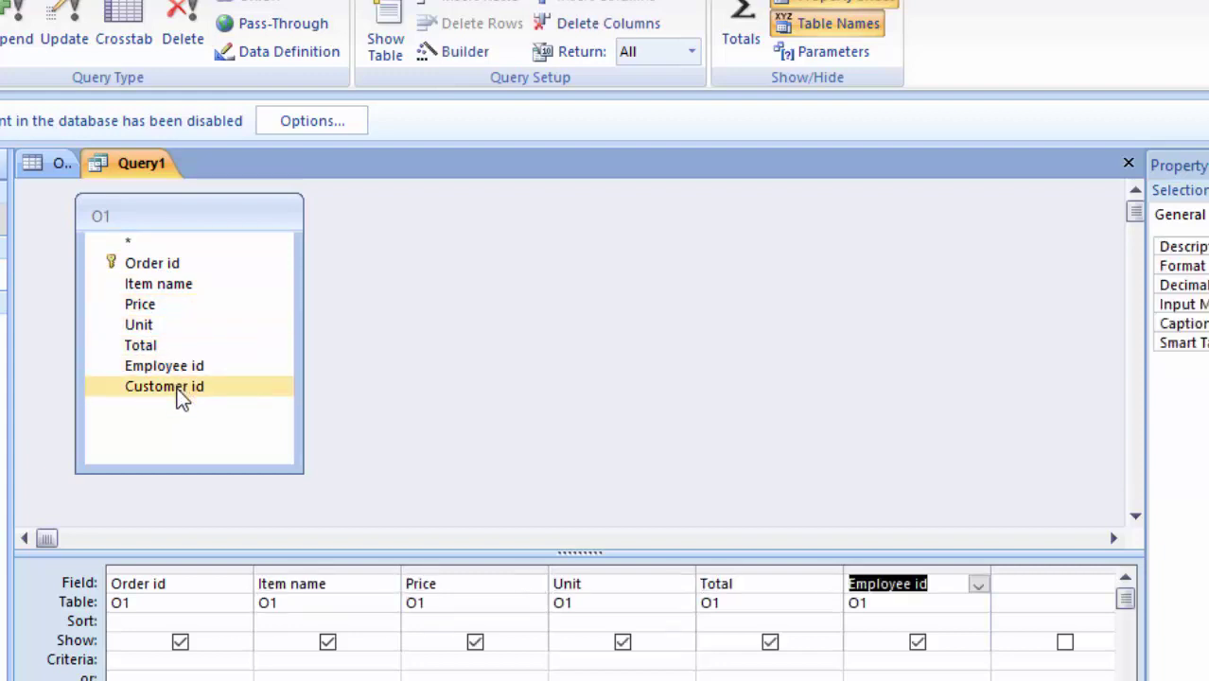
pyautogui.doubleClick(180, 388)
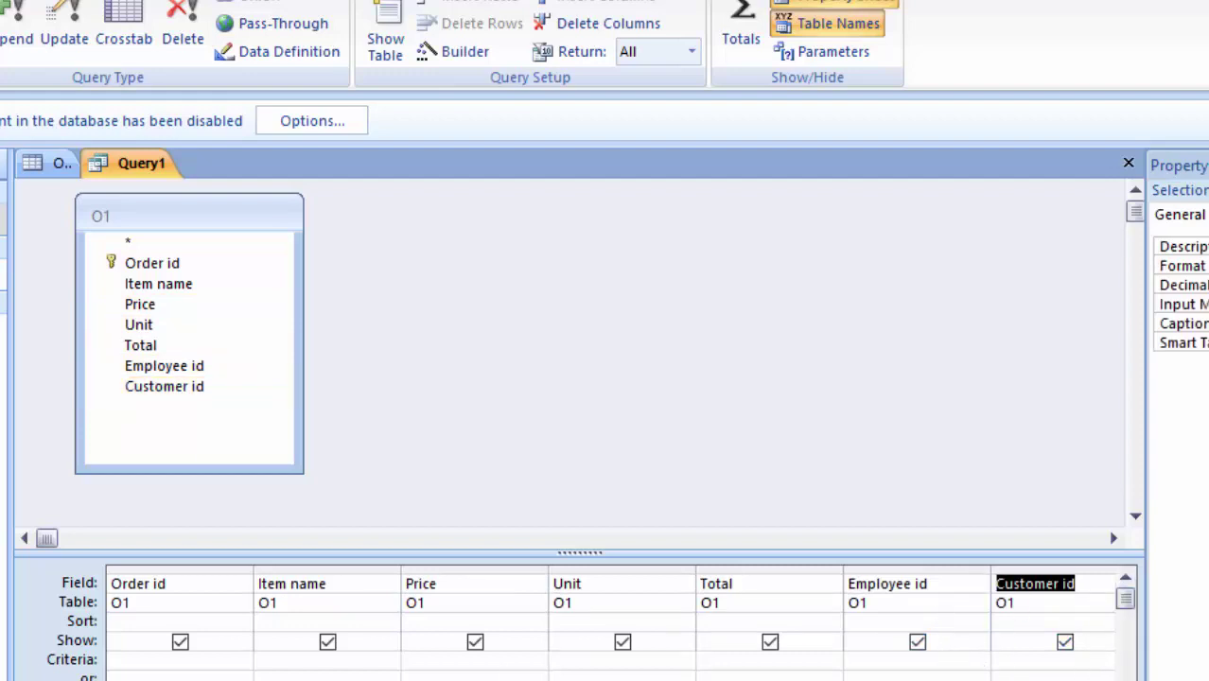
# - Define the Total column as the calculated expression Total: [Price]*[Unit]
pyautogui.click(791, 582)
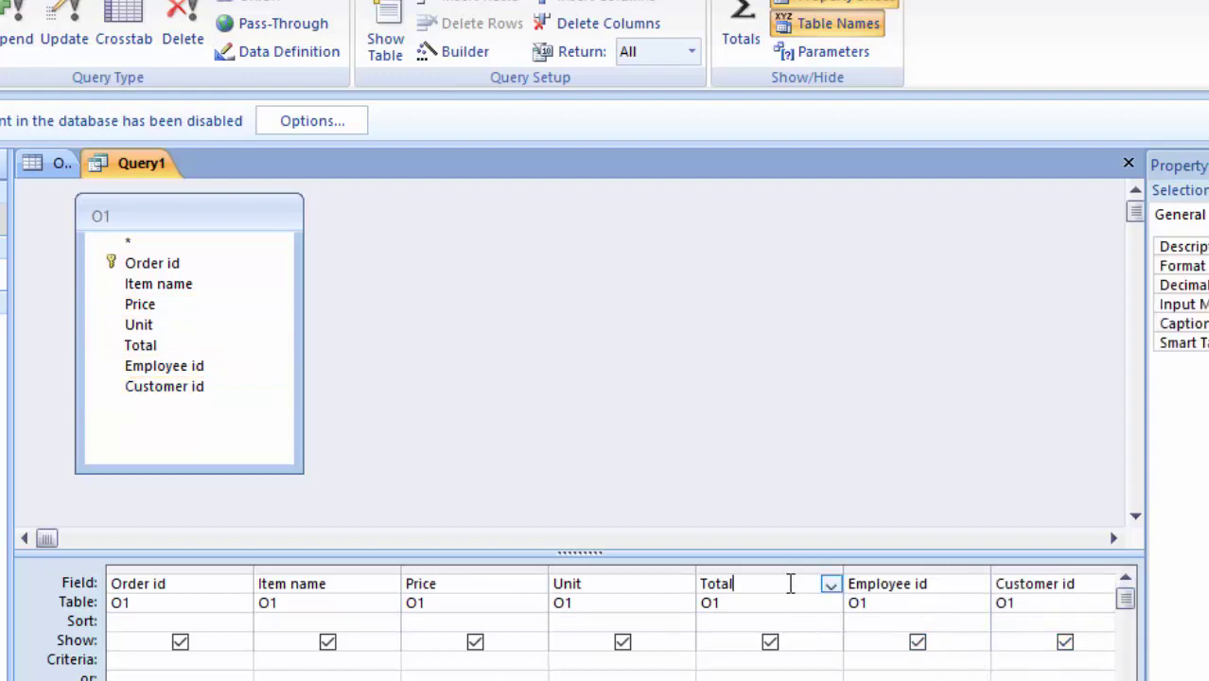
pyautogui.hotkey('shift', 'F2')
pyautogui.write(':[Price]*[Unit')
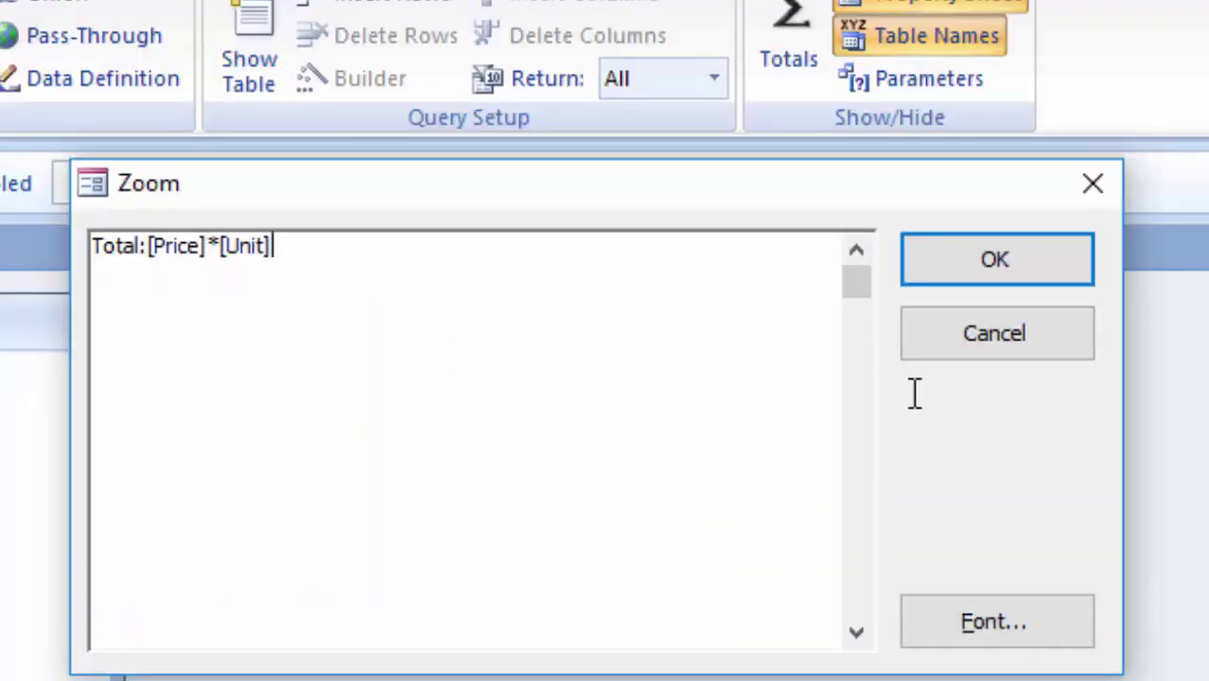
pyautogui.click(1018, 270)
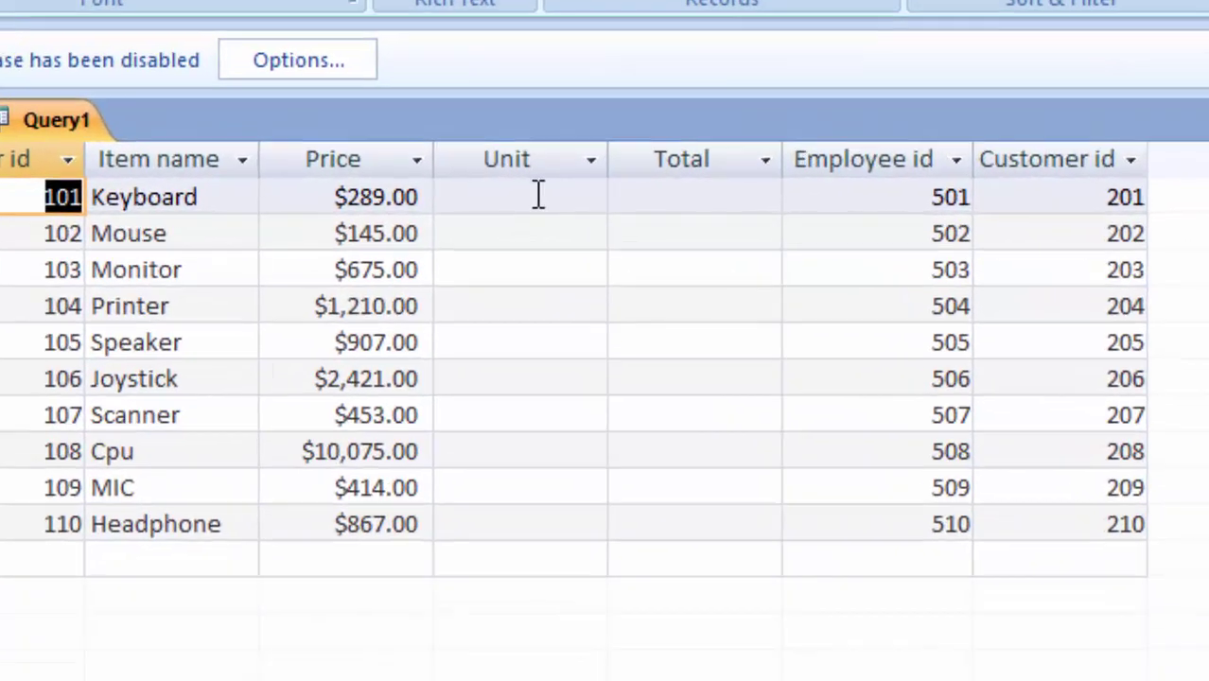
# - Enter Unit quantities per order (7 for Keyboard, Mouse and Monitor, 3 for Printer, 4 below) so Totals calculate
pyautogui.click(537, 195)
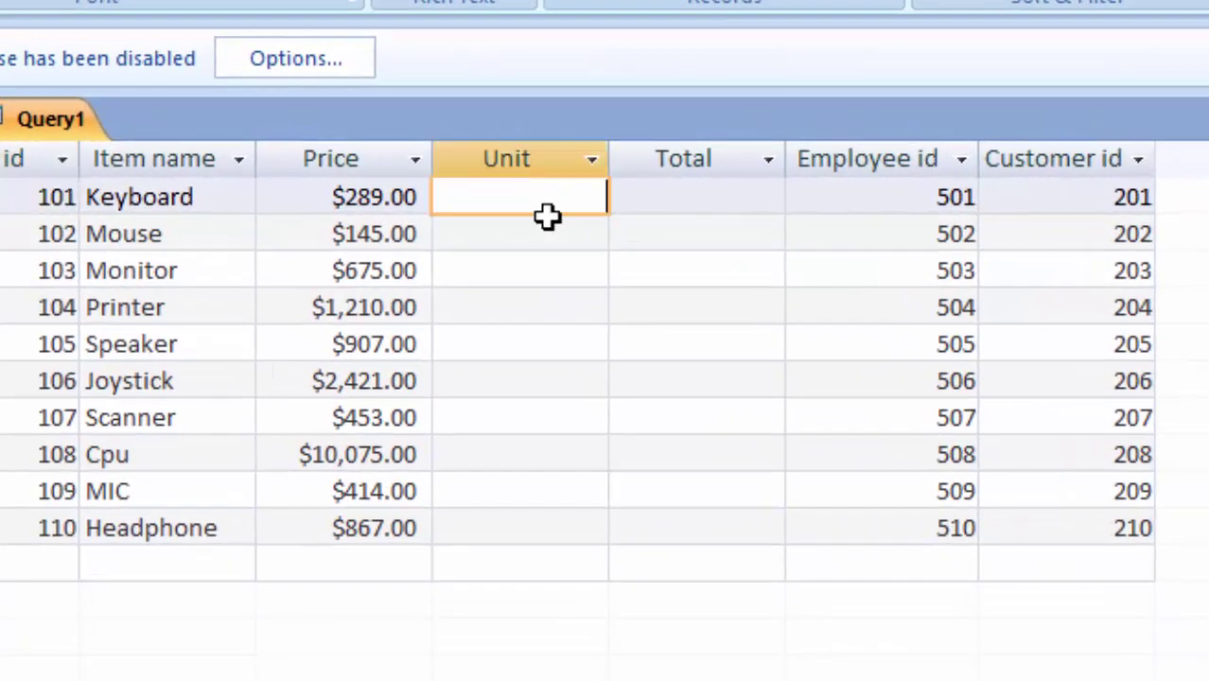
pyautogui.write('7')
pyautogui.press('Tab')
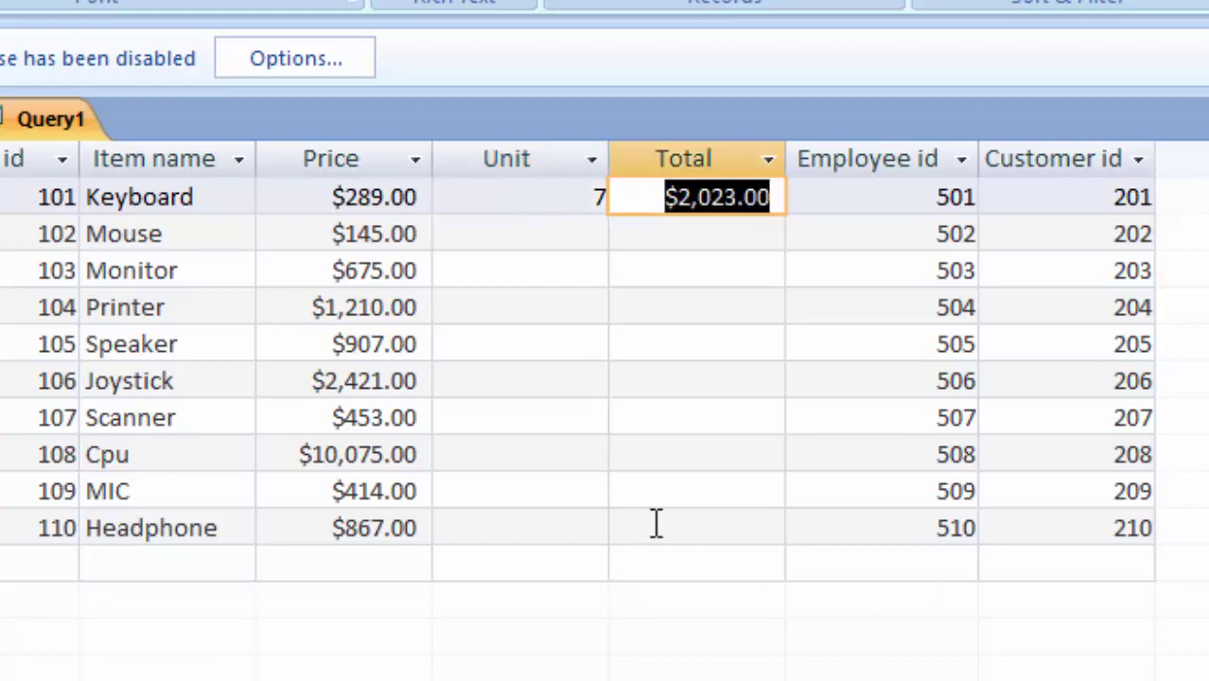
pyautogui.click(580, 244)
pyautogui.write('7')
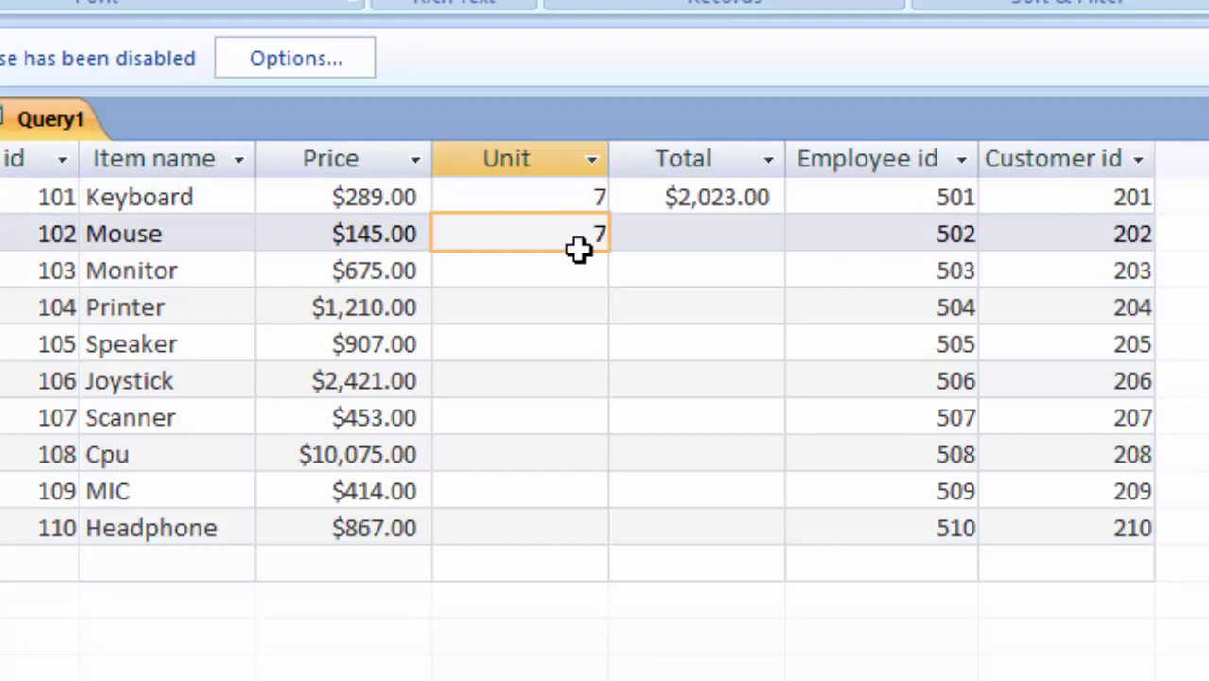
pyautogui.press('Tab')
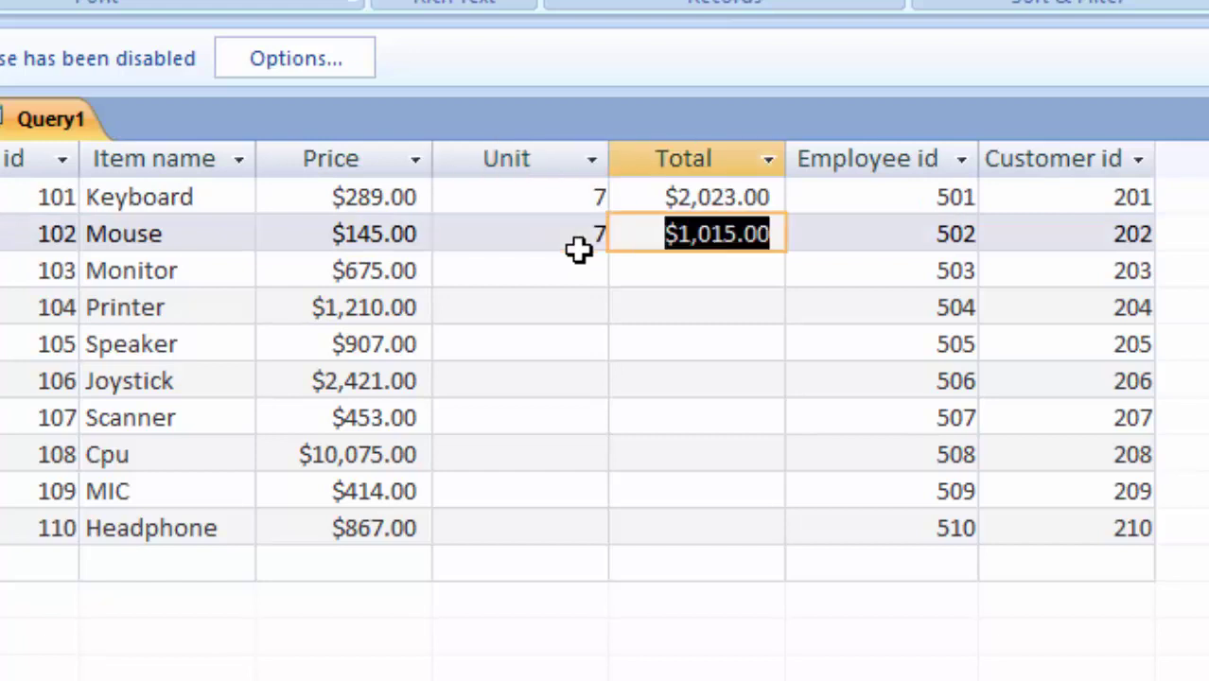
pyautogui.click(564, 280)
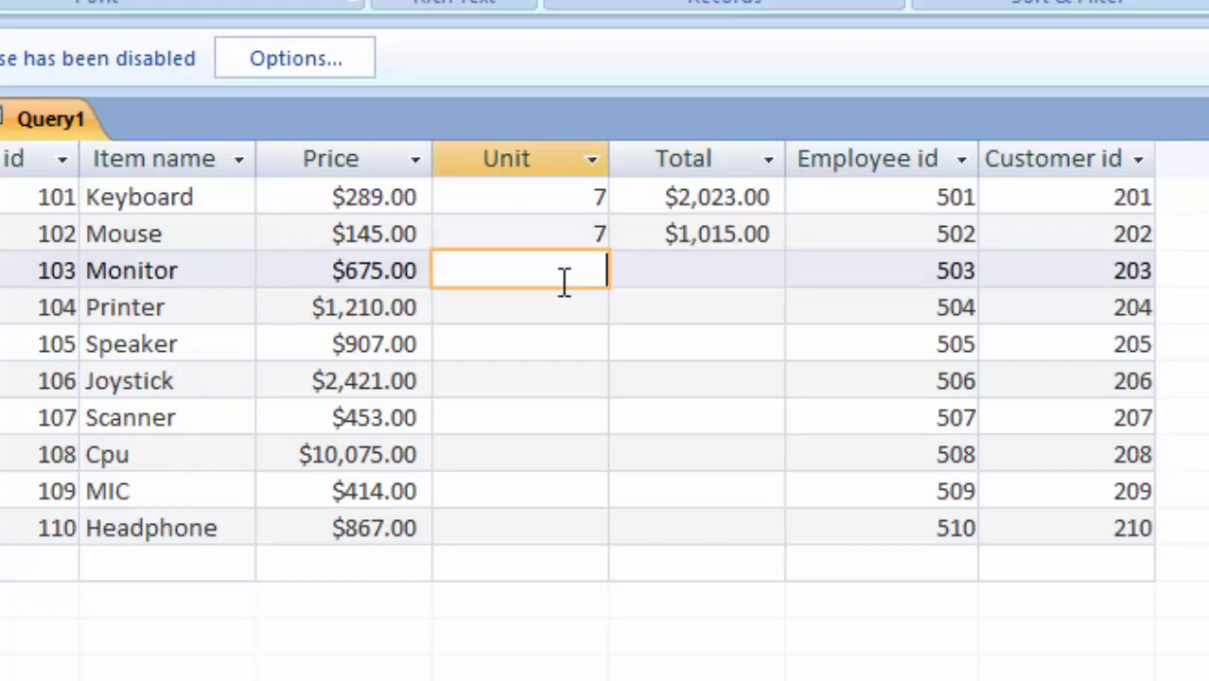
pyautogui.write('7')
pyautogui.press('Tab')
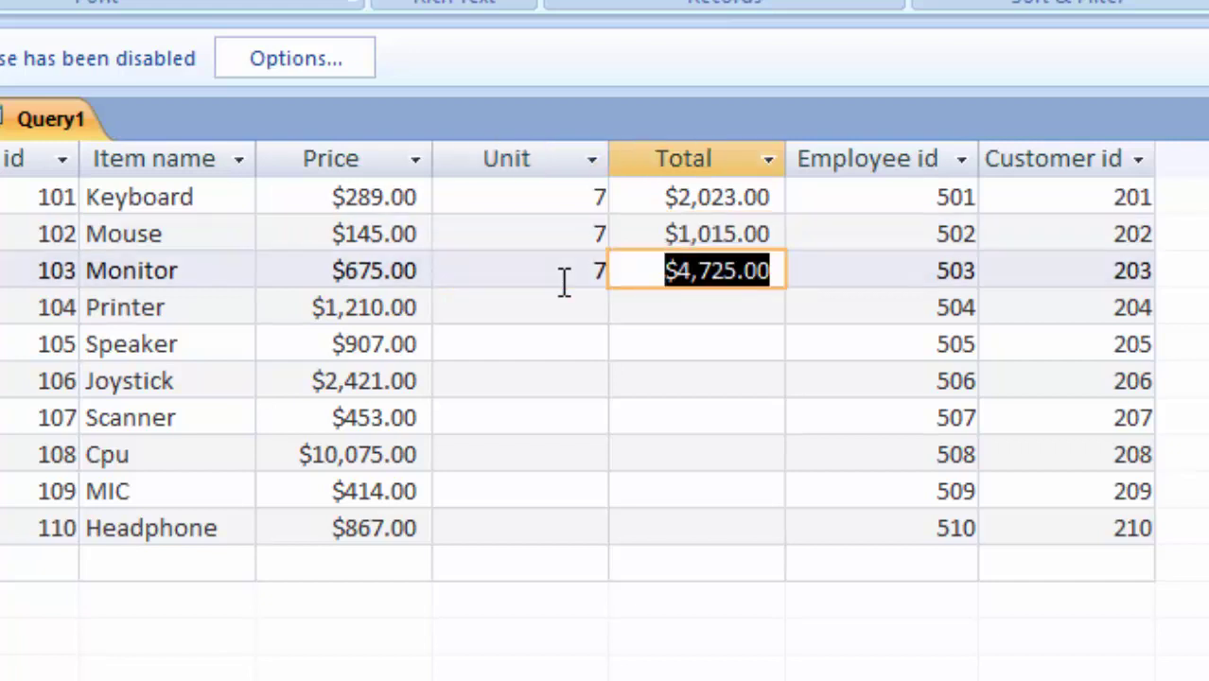
pyautogui.click(569, 303)
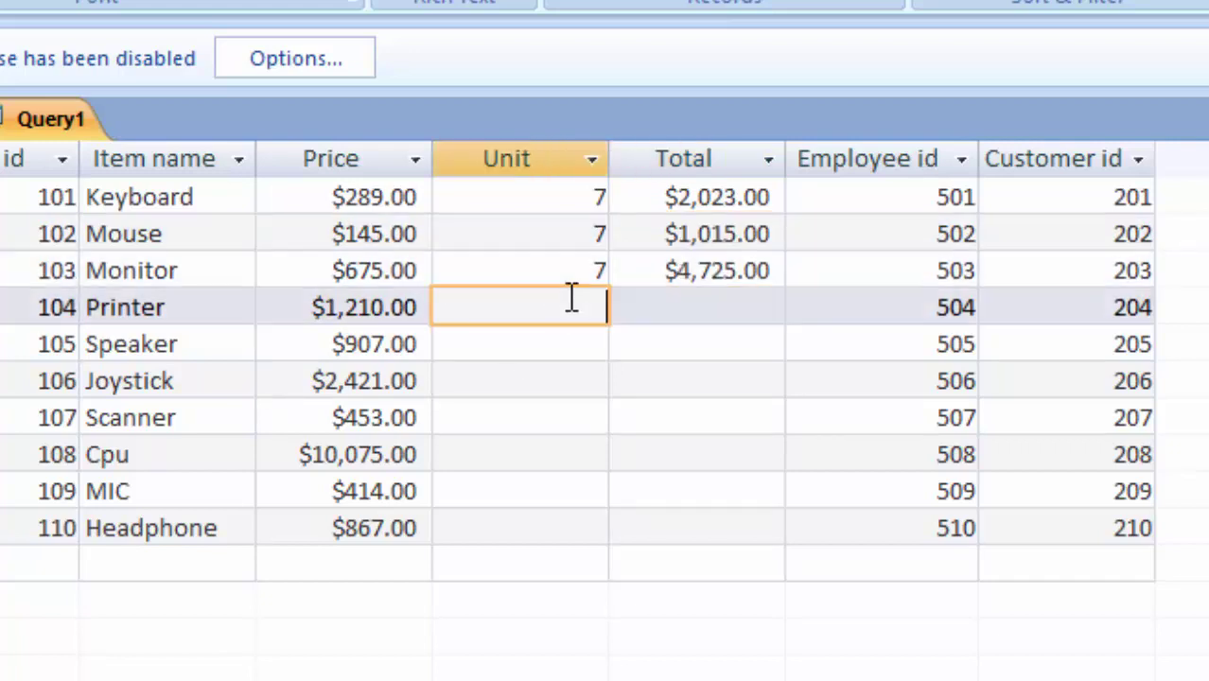
pyautogui.write('3')
pyautogui.press('Tab')
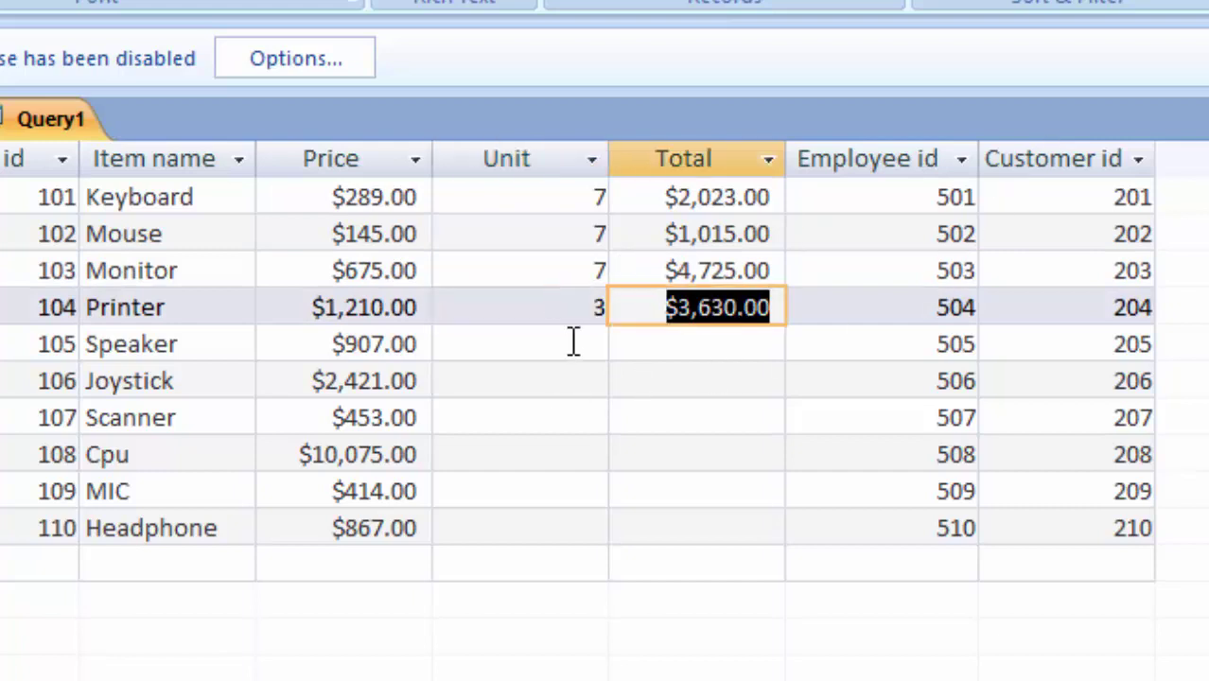
pyautogui.click(573, 341)
pyautogui.write('4')
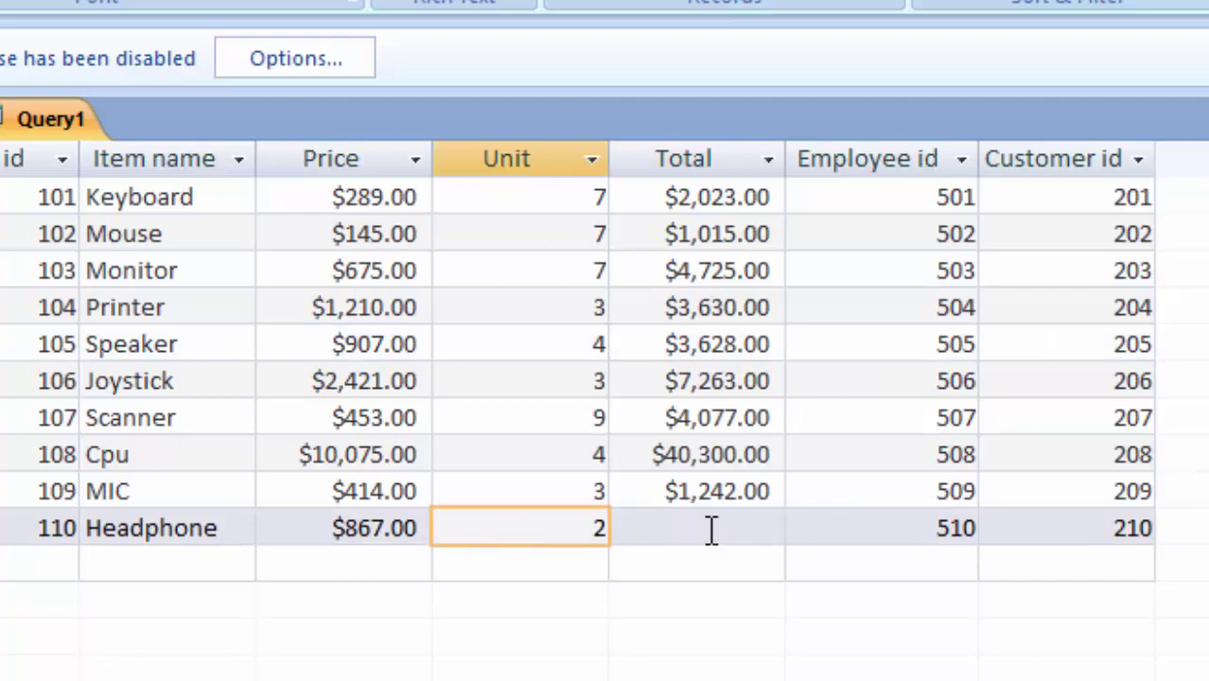
pyautogui.click(712, 528)
# - Save the query, replacing the name Query1 with 'Inventory Software'
pyautogui.click(28, 28)
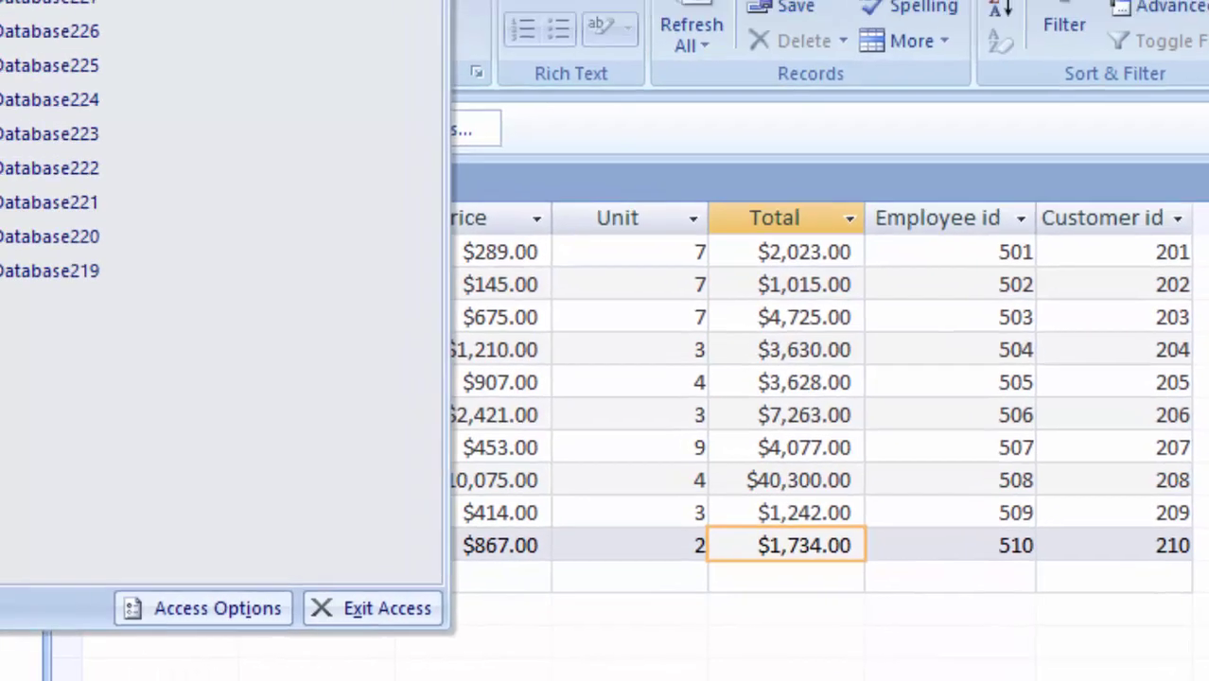
pyautogui.click(83, 186)
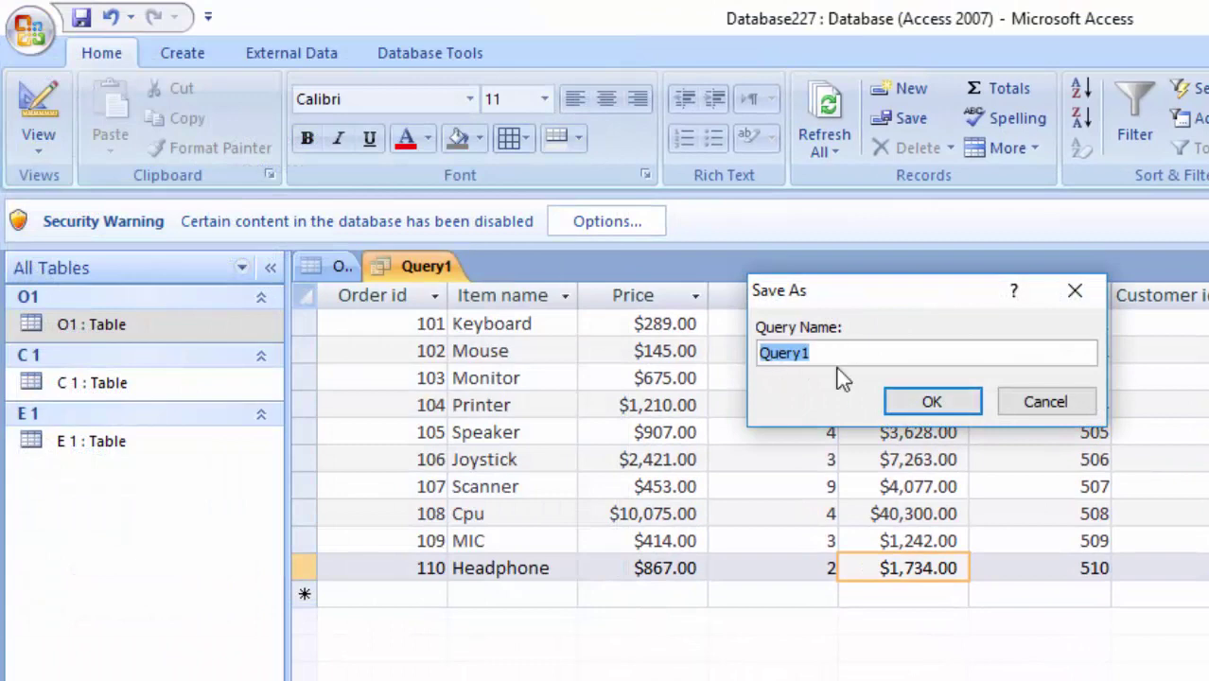
pyautogui.press('BackSpace')
pyautogui.write('Inve')
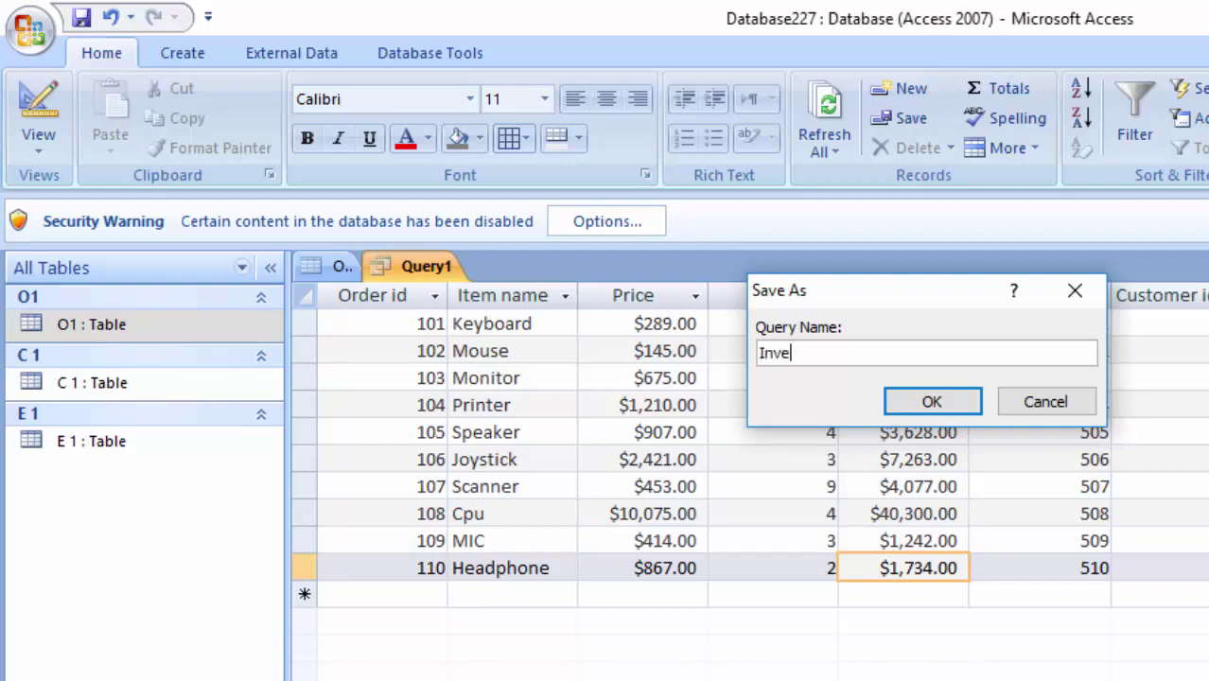
pyautogui.write('n')
pyautogui.write('to')
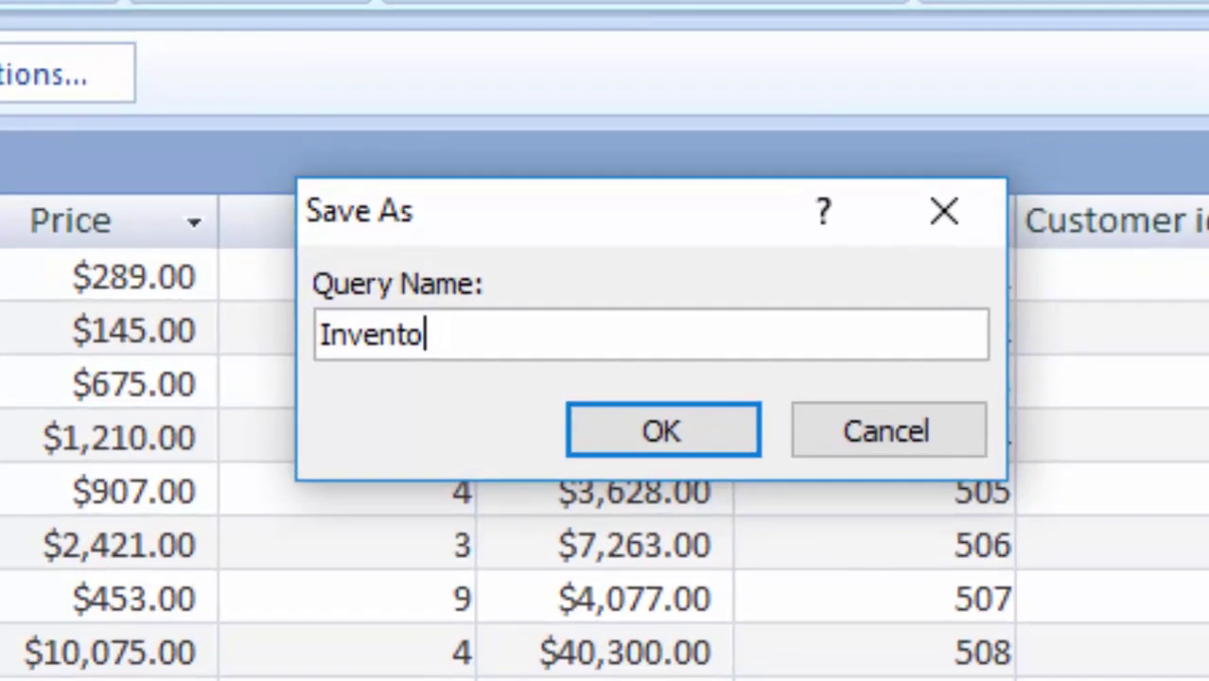
pyautogui.write('ry So')
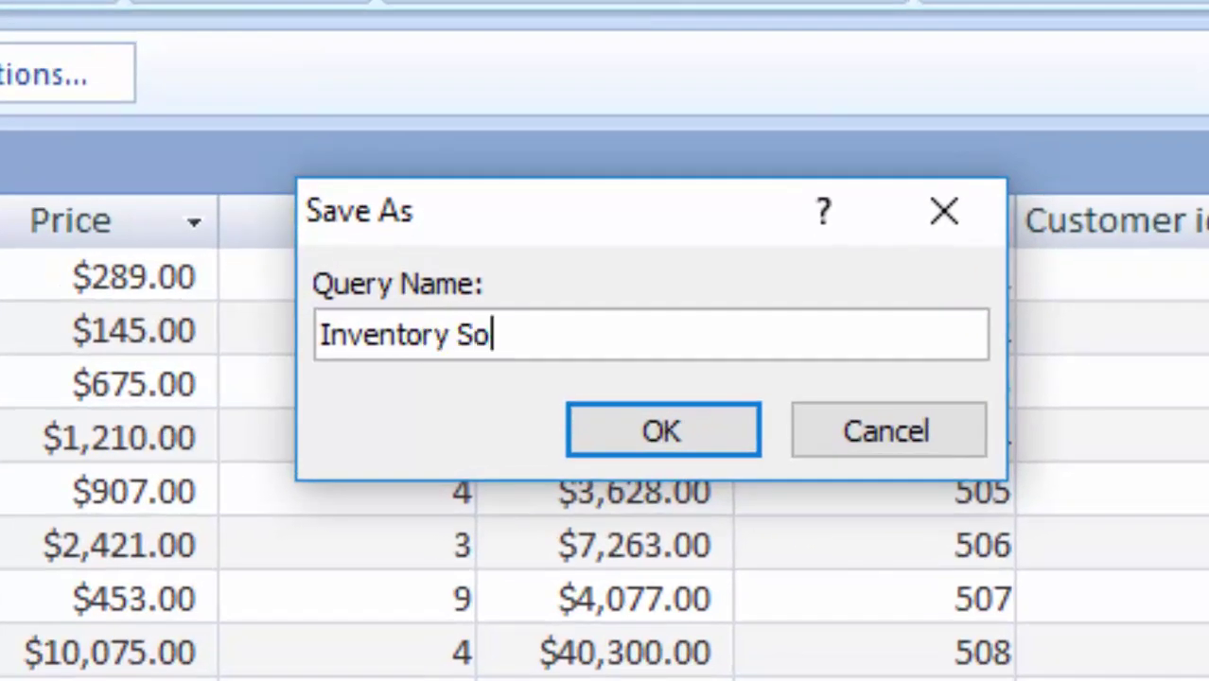
pyautogui.write('ftware')
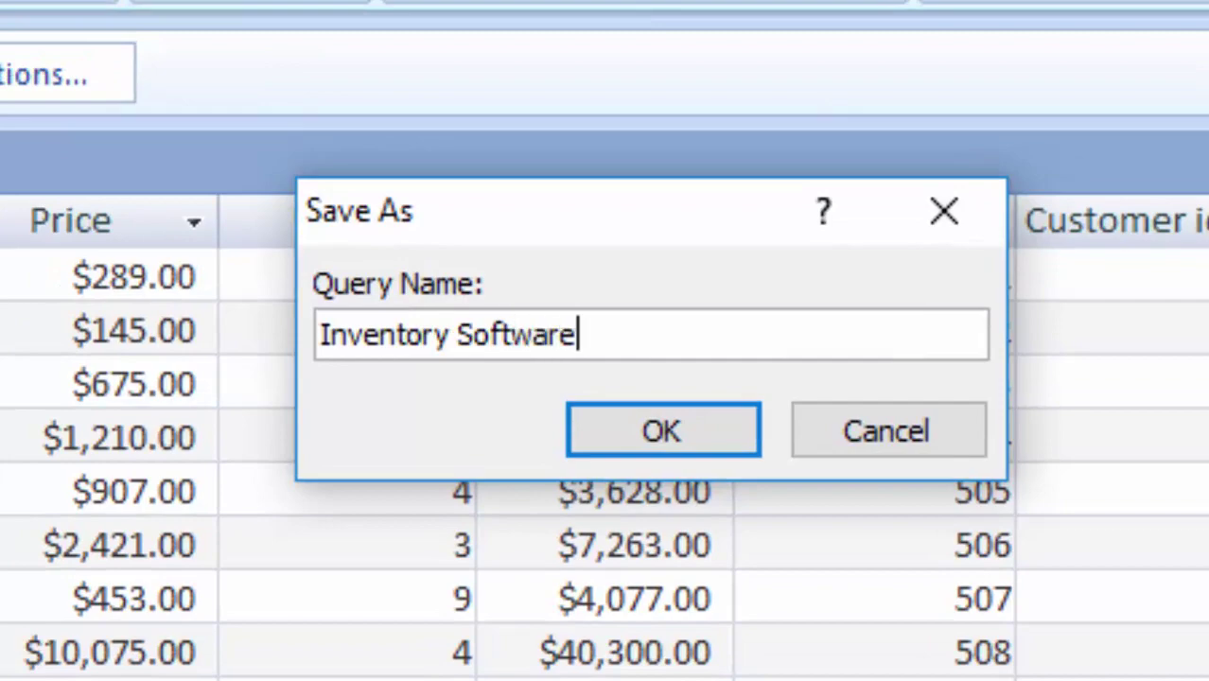
# - Confirm the save as Inventory Software, open C 1, and go to the query's new record row
pyautogui.click(747, 431)
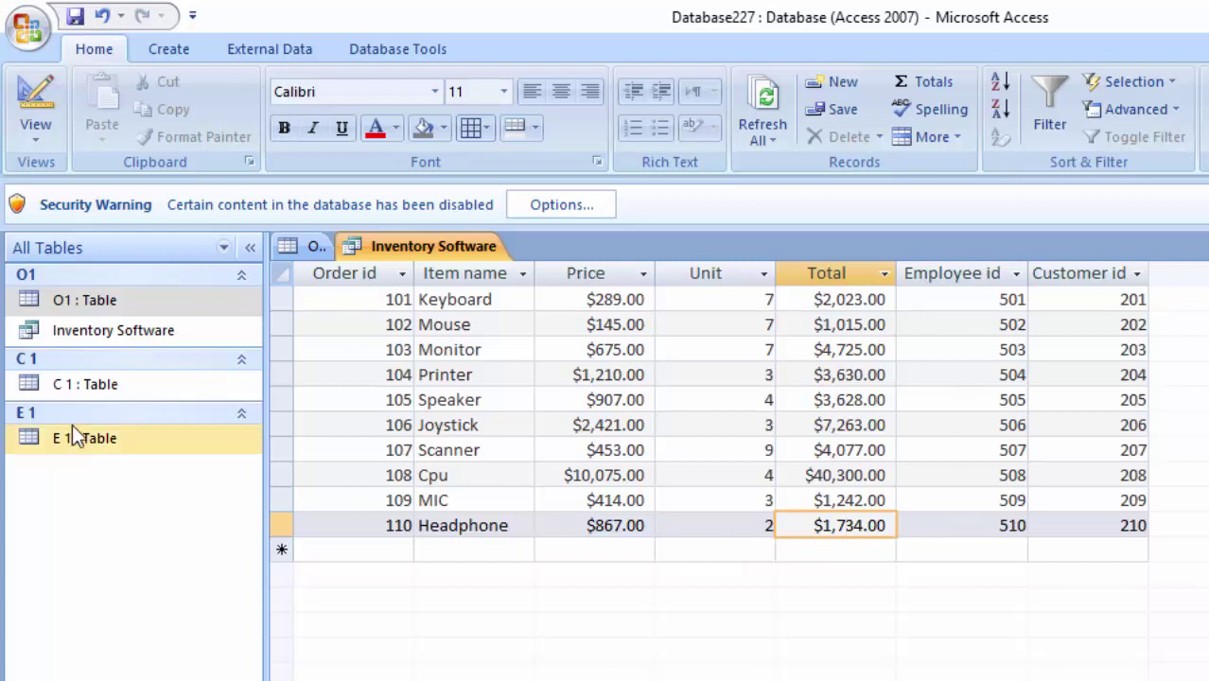
pyautogui.doubleClick(131, 386)
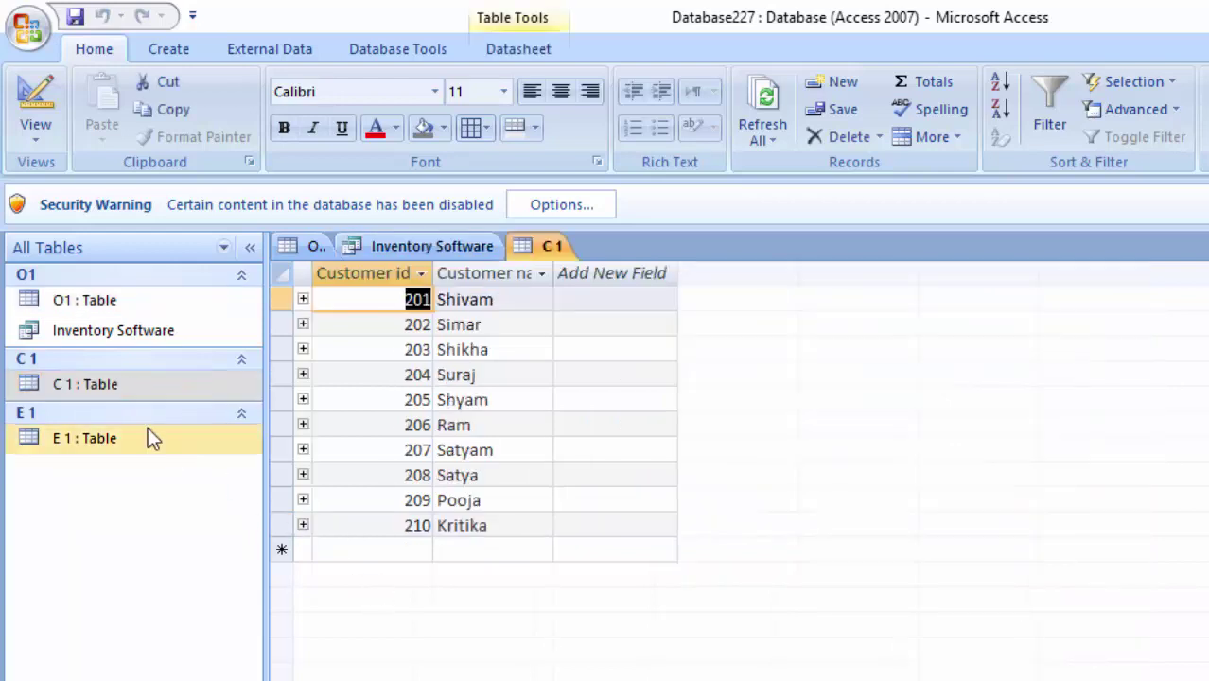
pyautogui.click(161, 330)
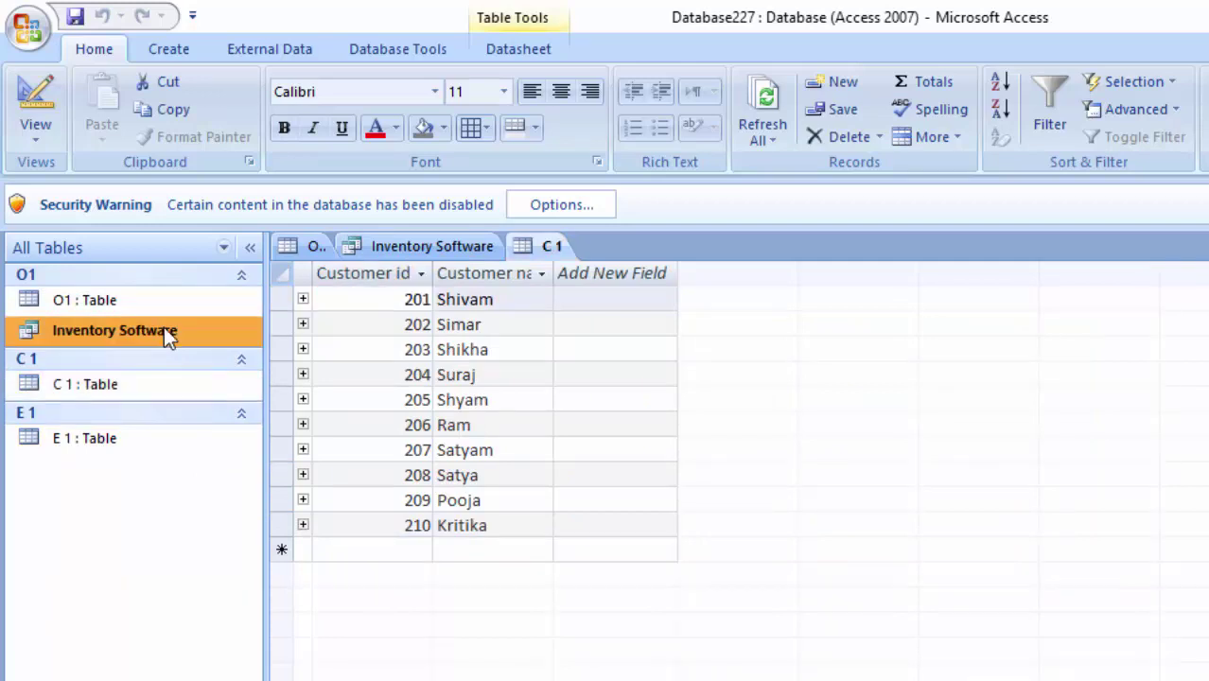
pyautogui.doubleClick(164, 330)
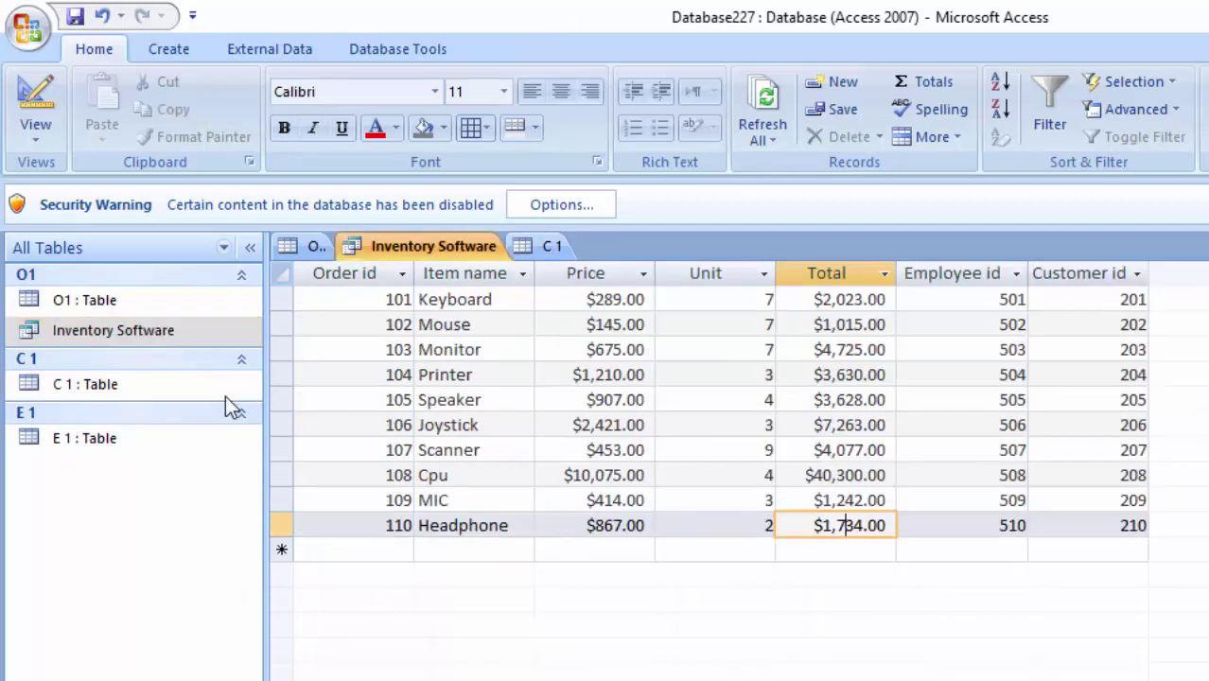
pyautogui.click(461, 552)
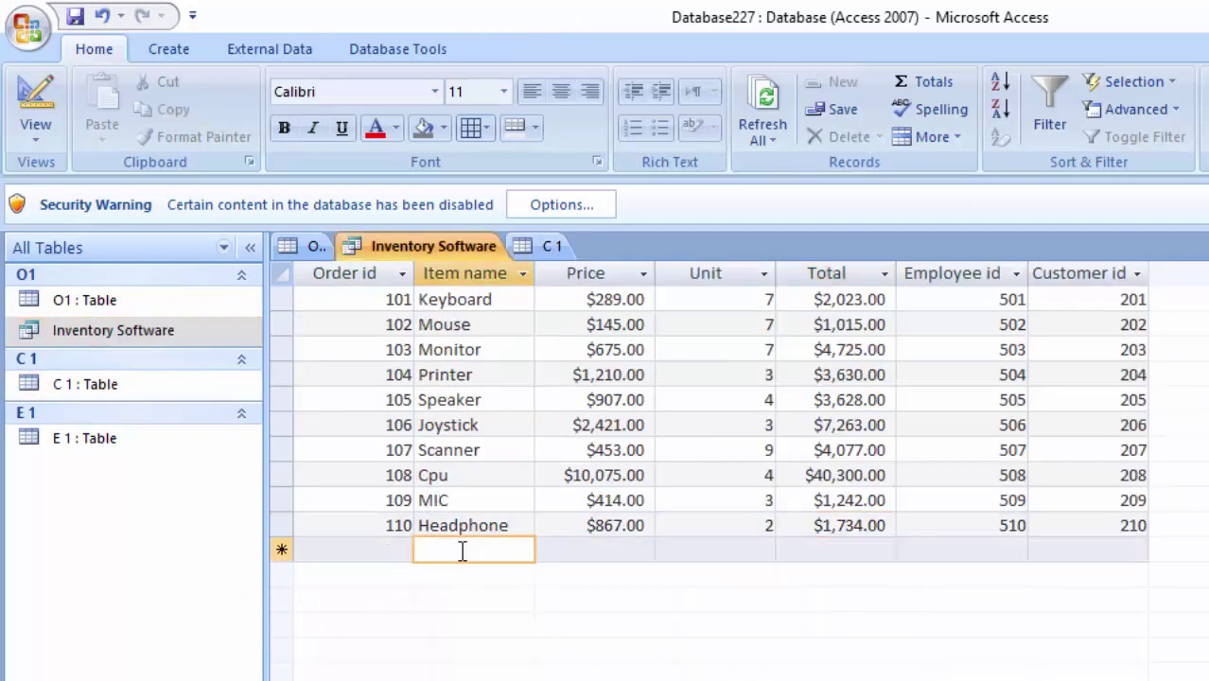
pyautogui.click(982, 550)
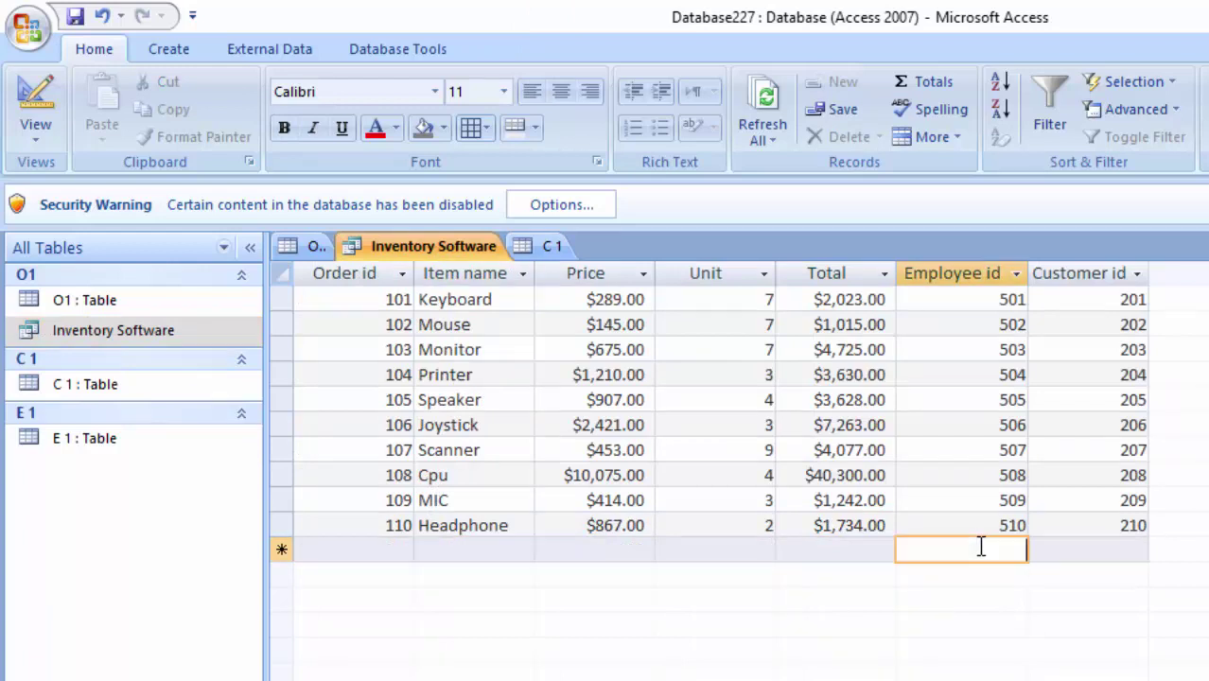
pyautogui.click(344, 549)
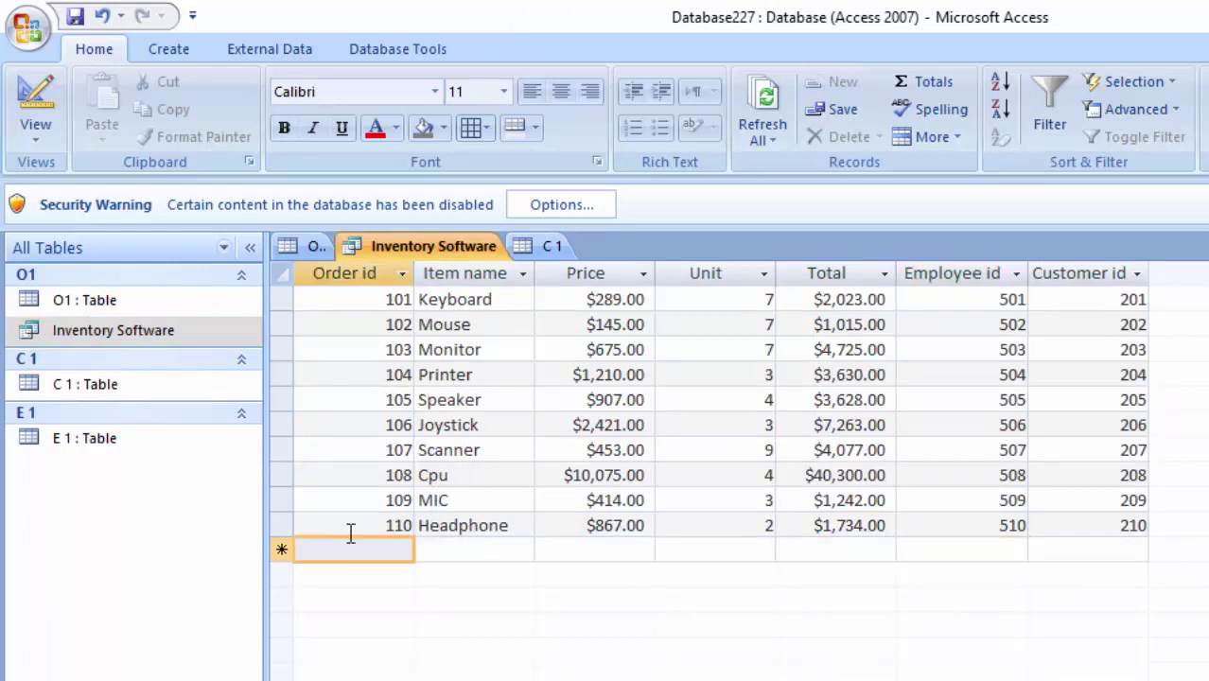
# - Enter new order 111, Java Book, priced $750.00 with 5 units
pyautogui.write('111')
pyautogui.press('Tab')
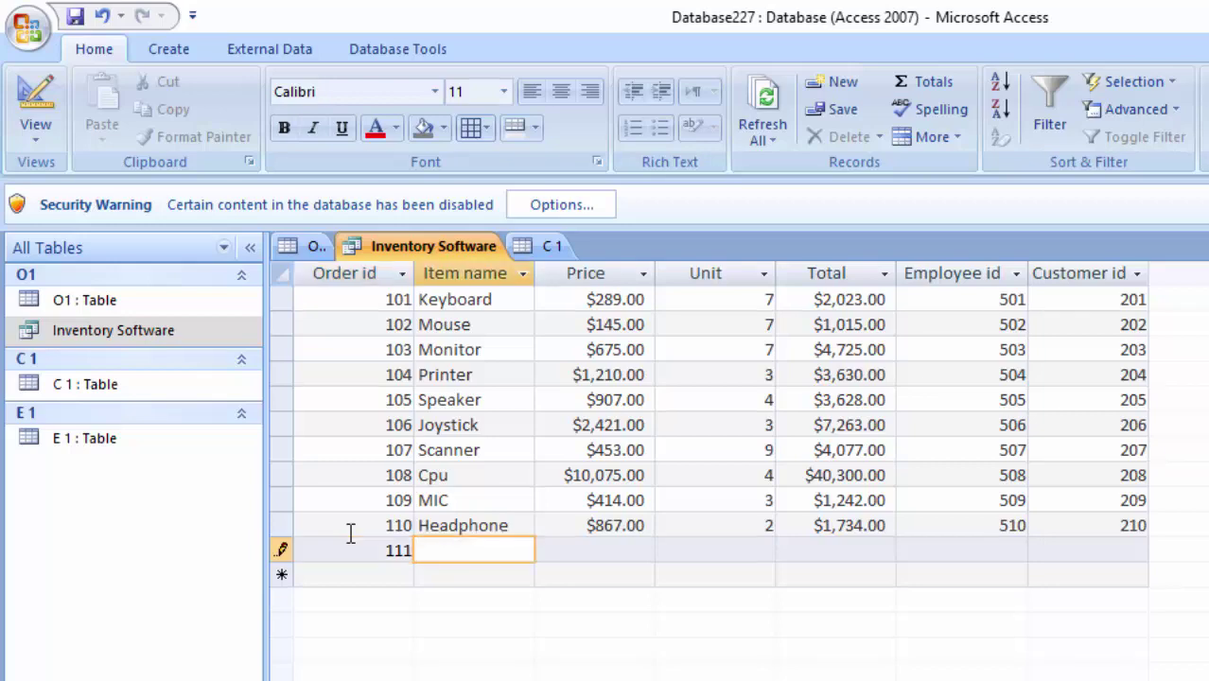
pyautogui.write('Ja')
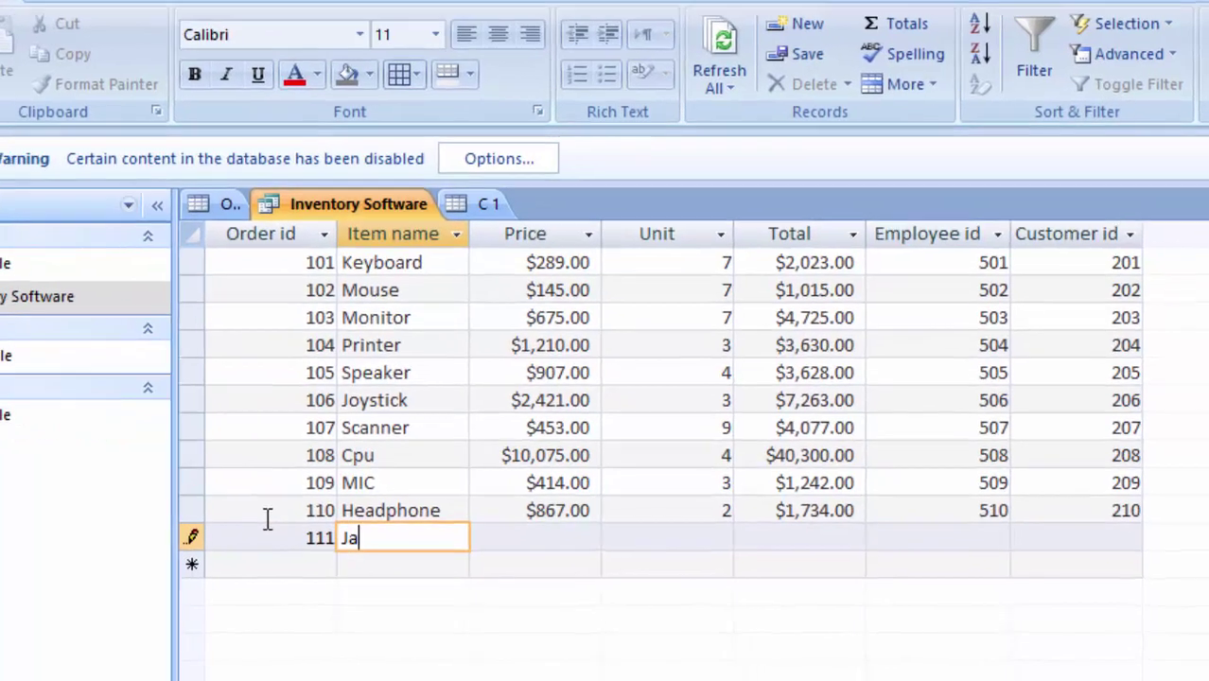
pyautogui.write('va')
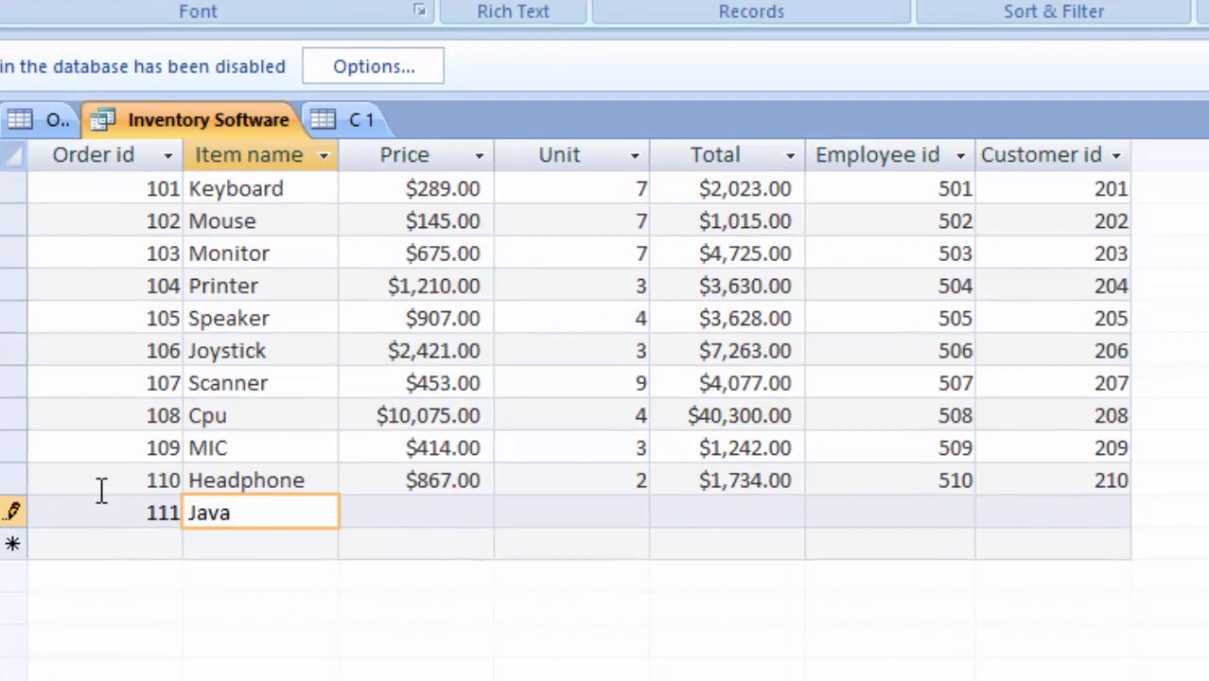
pyautogui.write(' Book')
pyautogui.press('Tab')
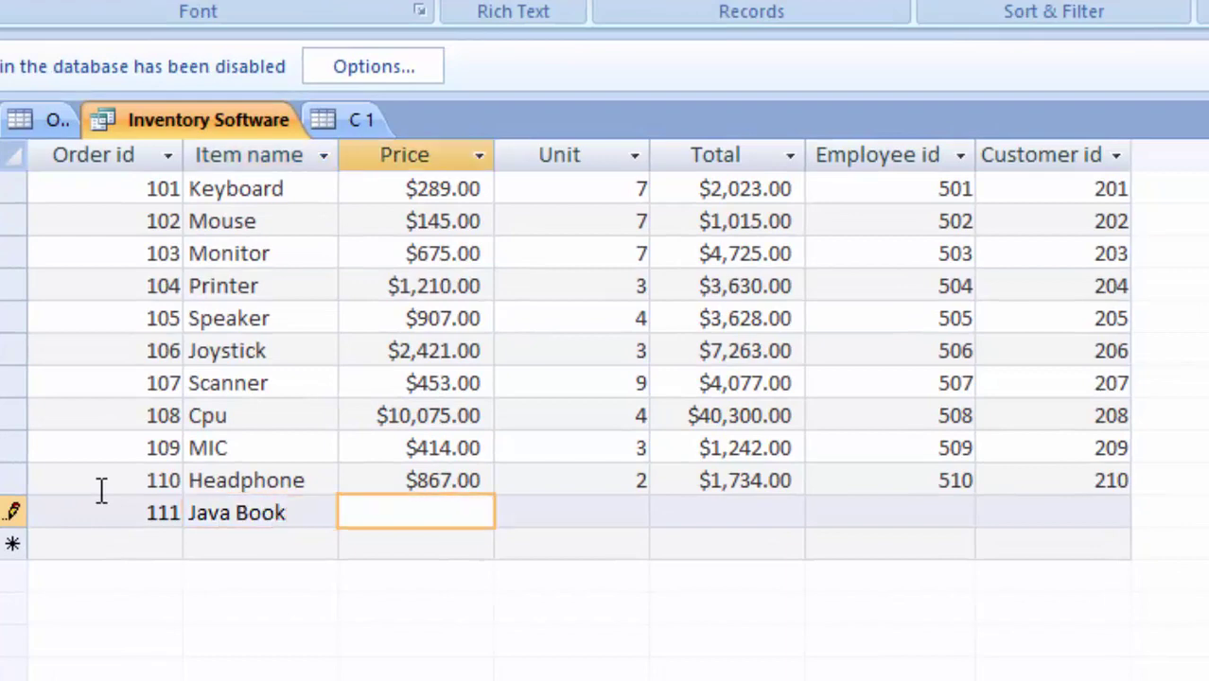
pyautogui.write('75')
pyautogui.write('0')
pyautogui.press('Tab')
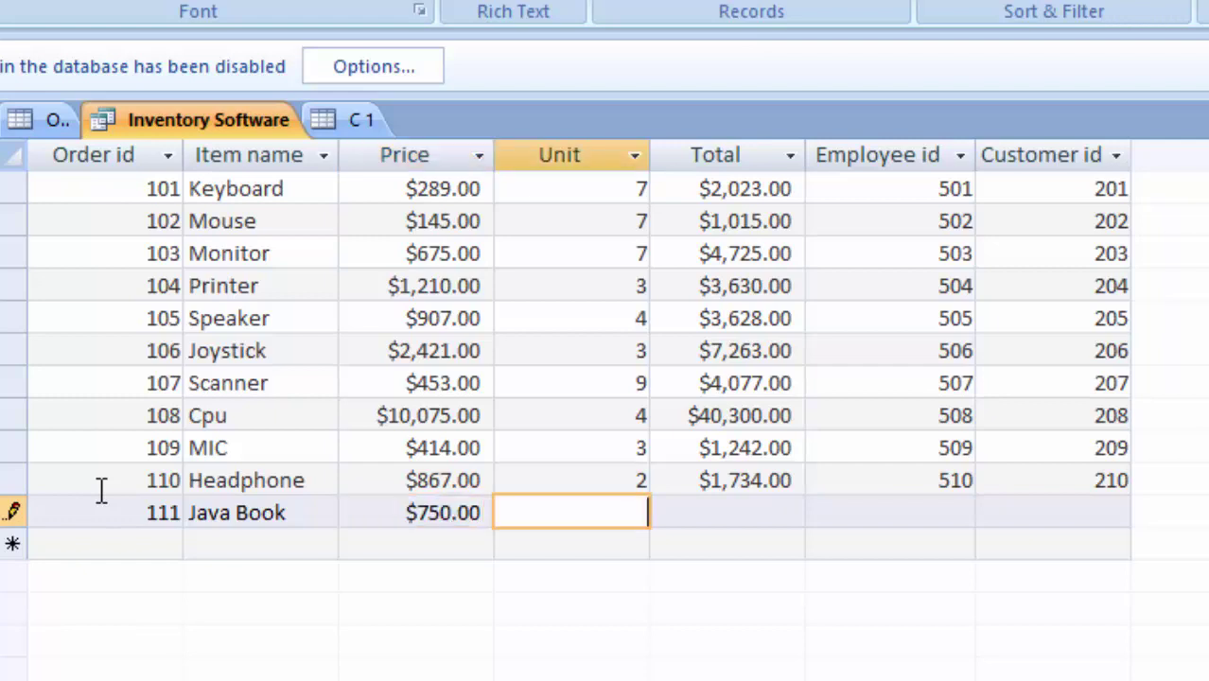
pyautogui.write('5')
pyautogui.press('Tab')
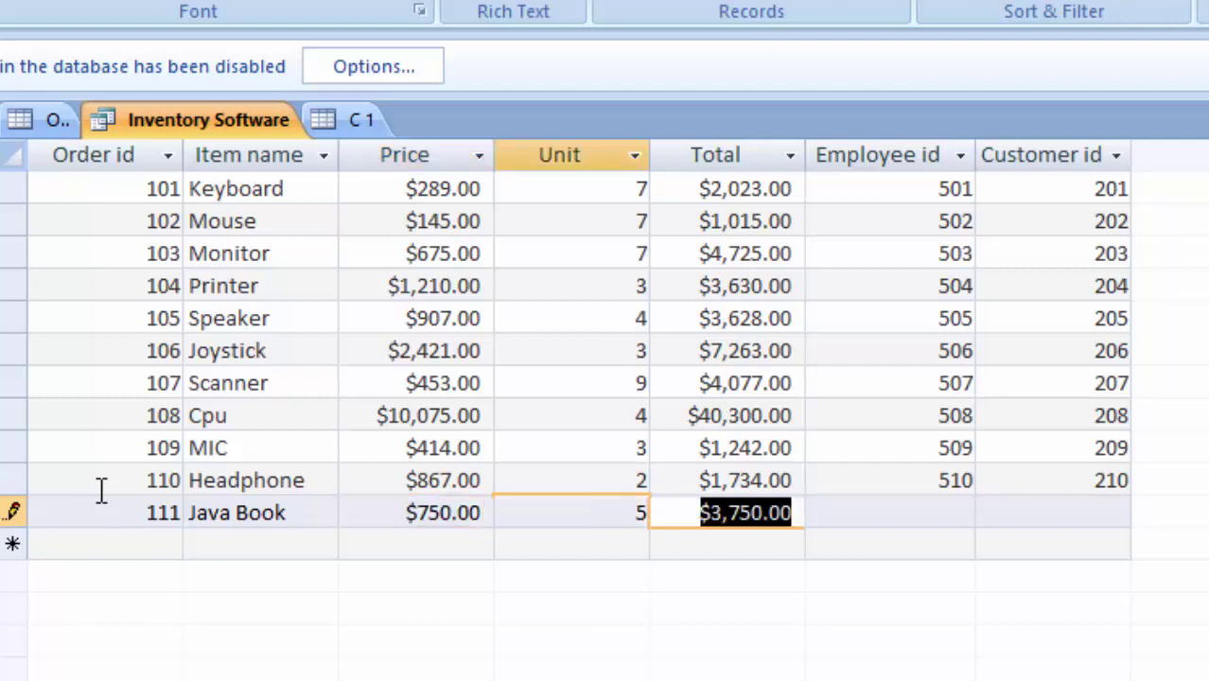
# - Give order 111 Employee id 555 and Customer id 678, triggering the E 1 related-record error
pyautogui.press('Tab')
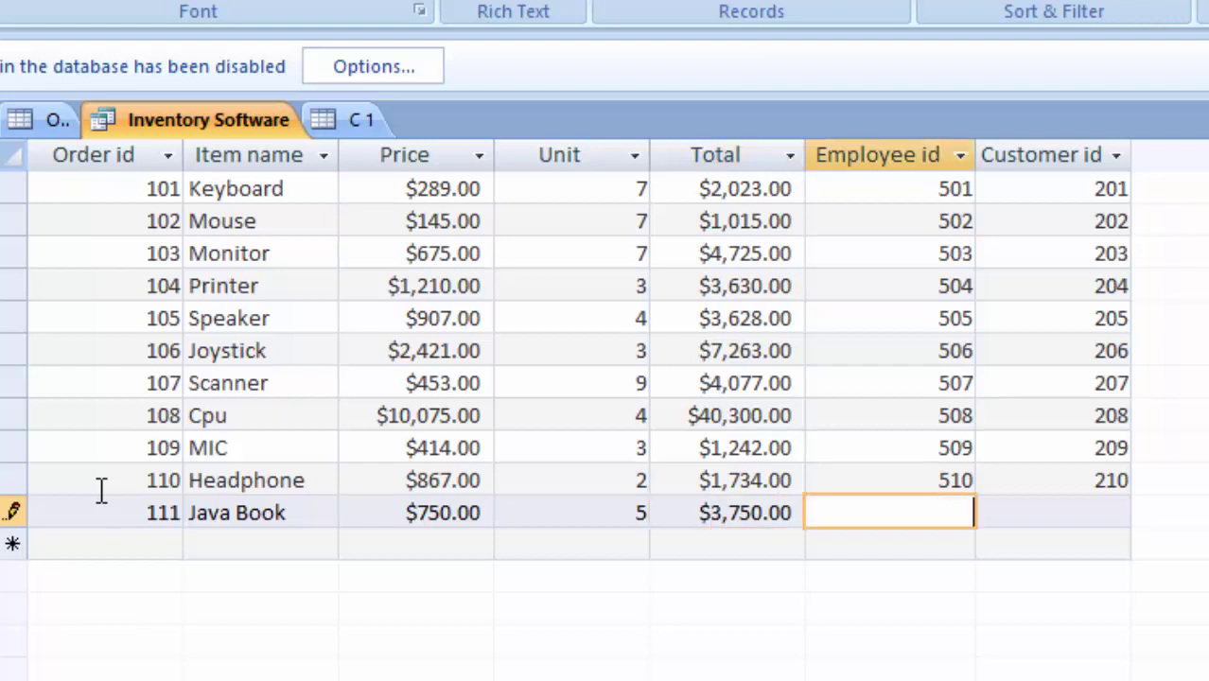
pyautogui.write('555')
pyautogui.press('Tab')
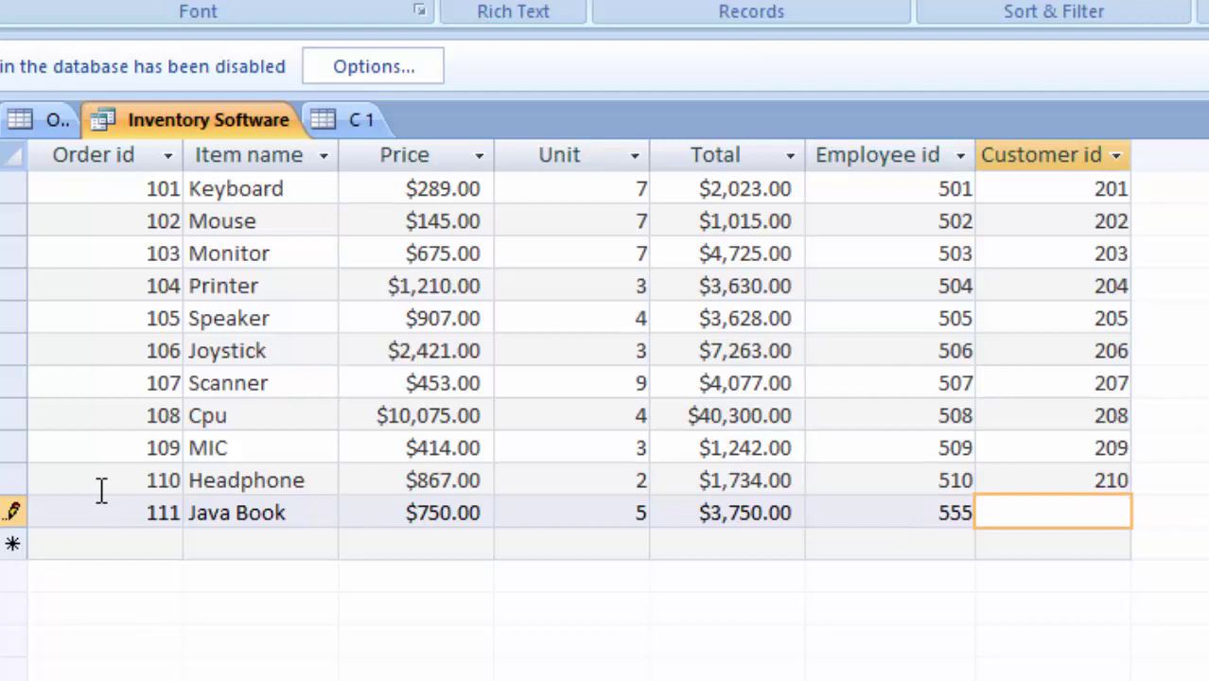
pyautogui.write('678')
pyautogui.press('Tab')
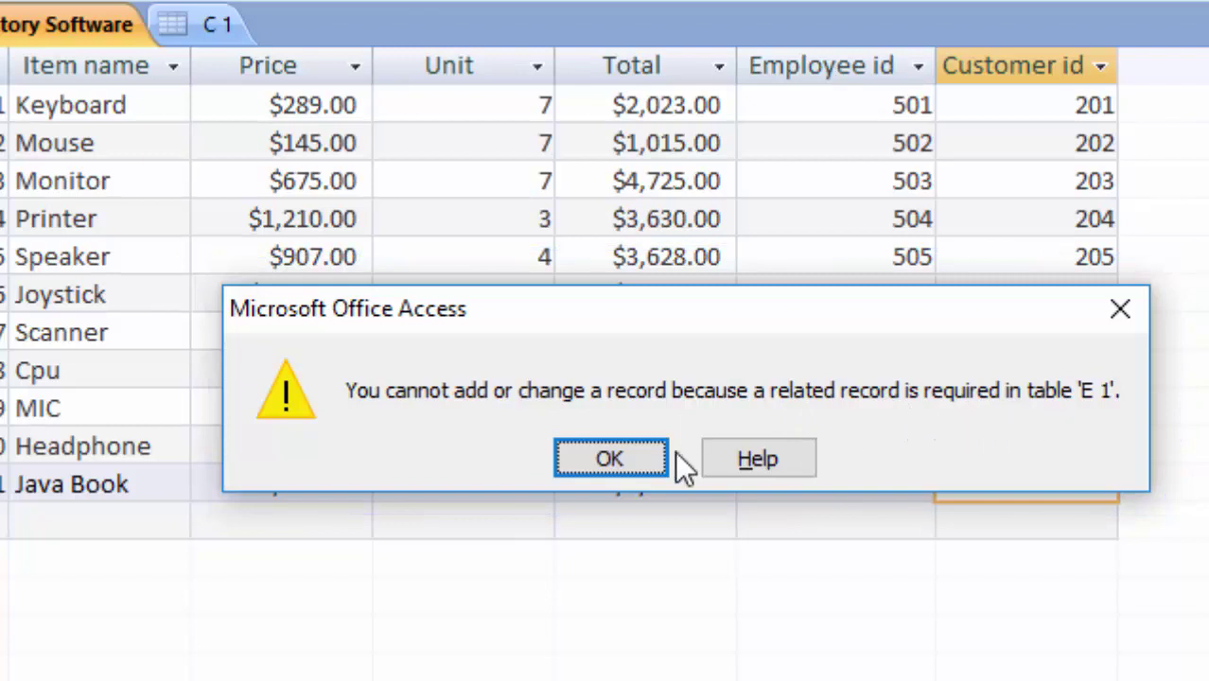
# - Dismiss the error and clear employee id 555 and customer id 678 from order 111
pyautogui.click(614, 460)
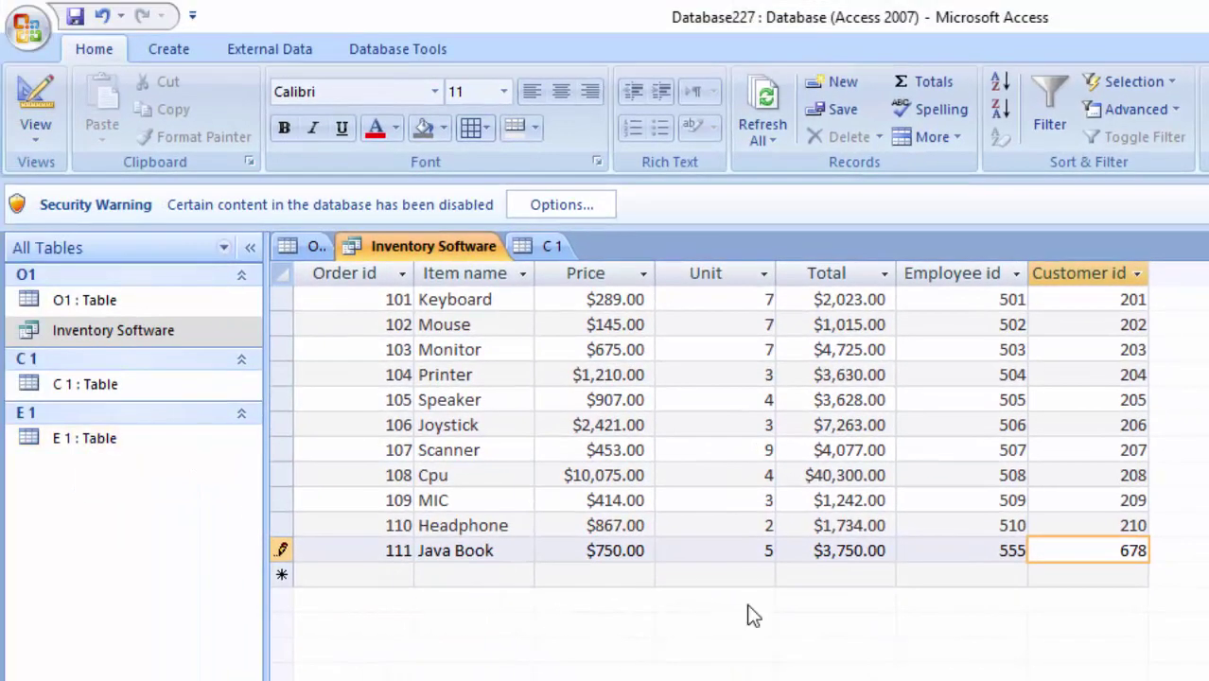
pyautogui.click(1003, 550)
pyautogui.moveTo(1001, 549); pyautogui.dragTo(1093, 548)
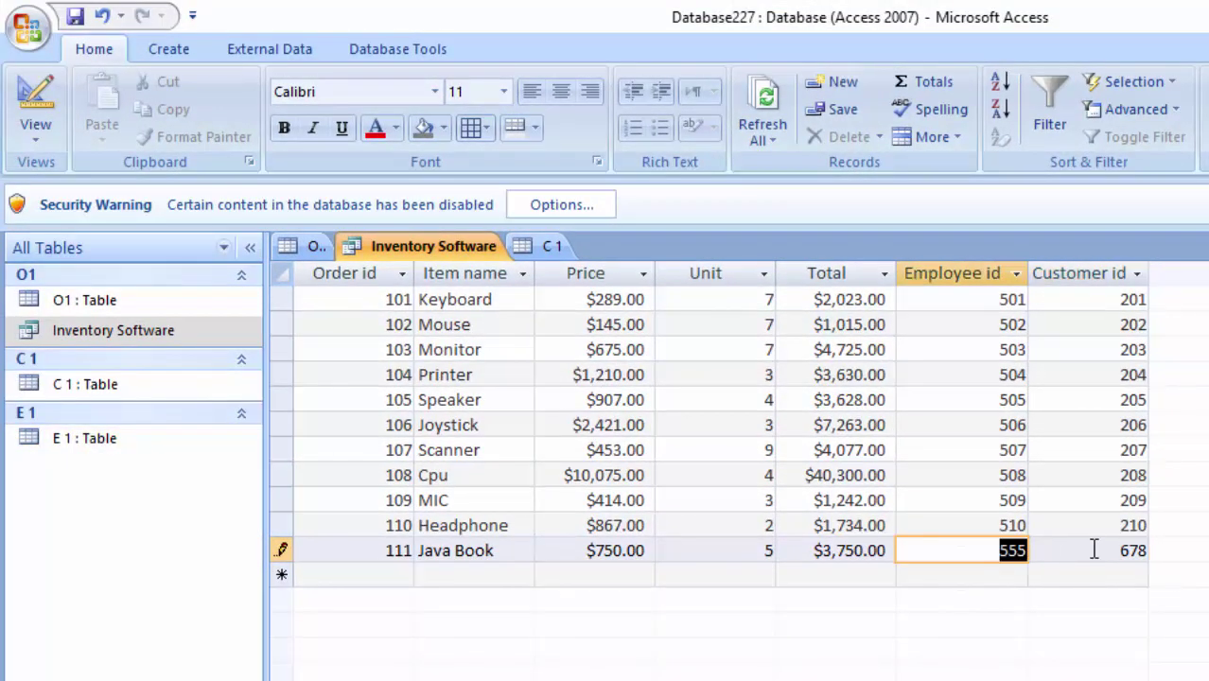
pyautogui.press('Delete')
pyautogui.click(1120, 551)
pyautogui.hotkey('shift', 'End')
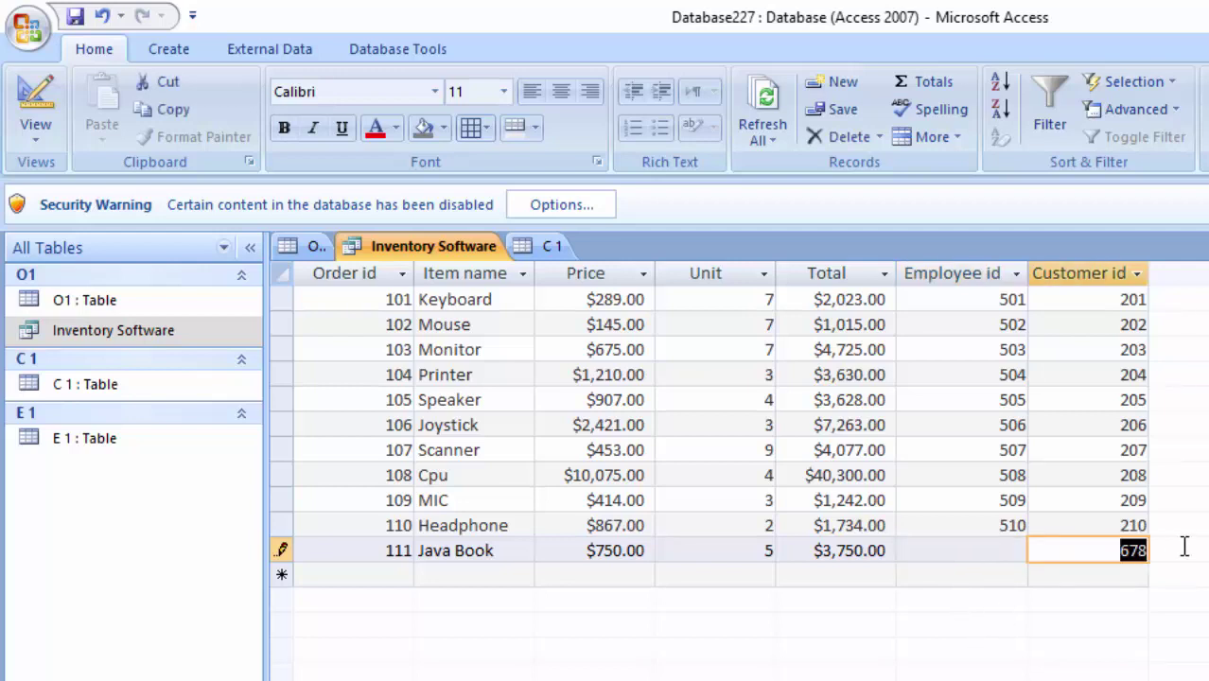
pyautogui.press('Delete')
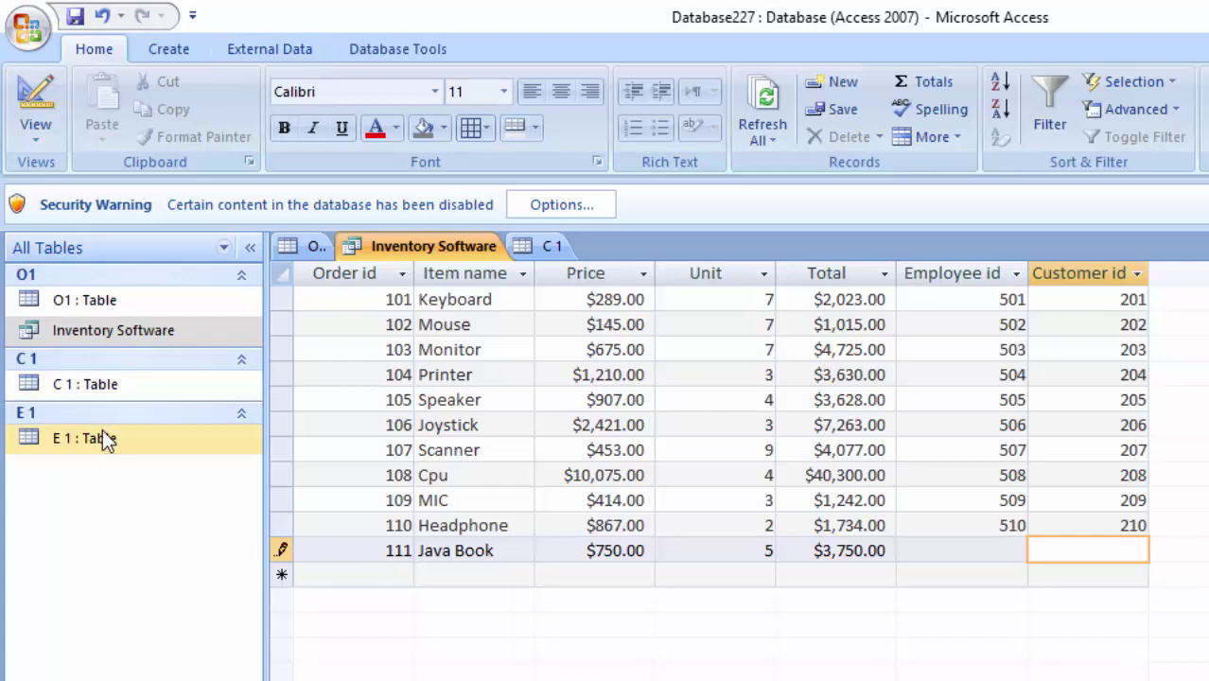
# - Add employee 511 with the employee's name to the E 1 table and save it
pyautogui.doubleClick(103, 431)
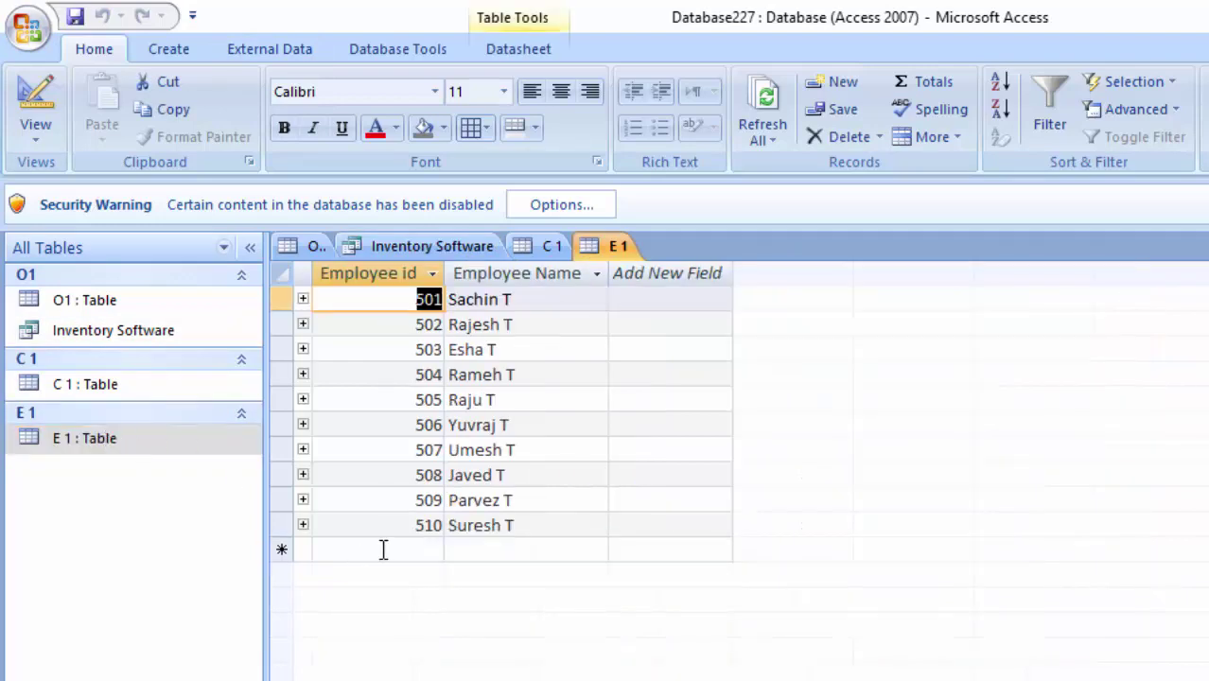
pyautogui.click(383, 550)
pyautogui.write('5')
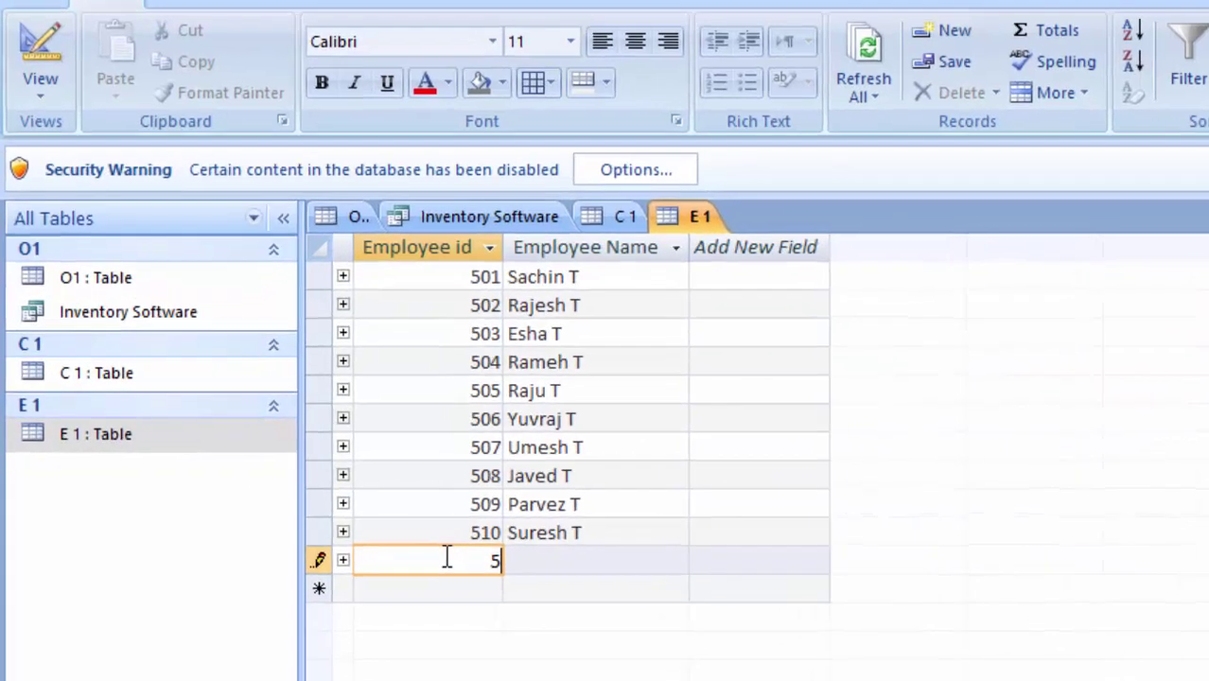
pyautogui.write('11')
pyautogui.press('Tab')
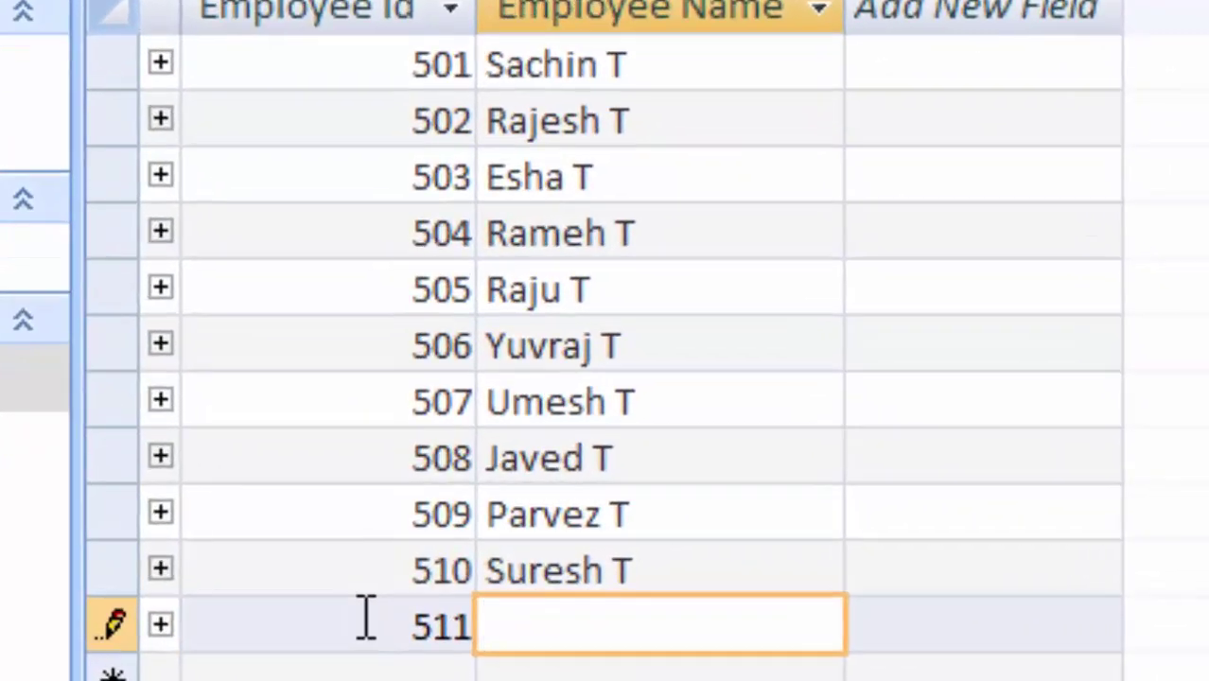
pyautogui.write('G')
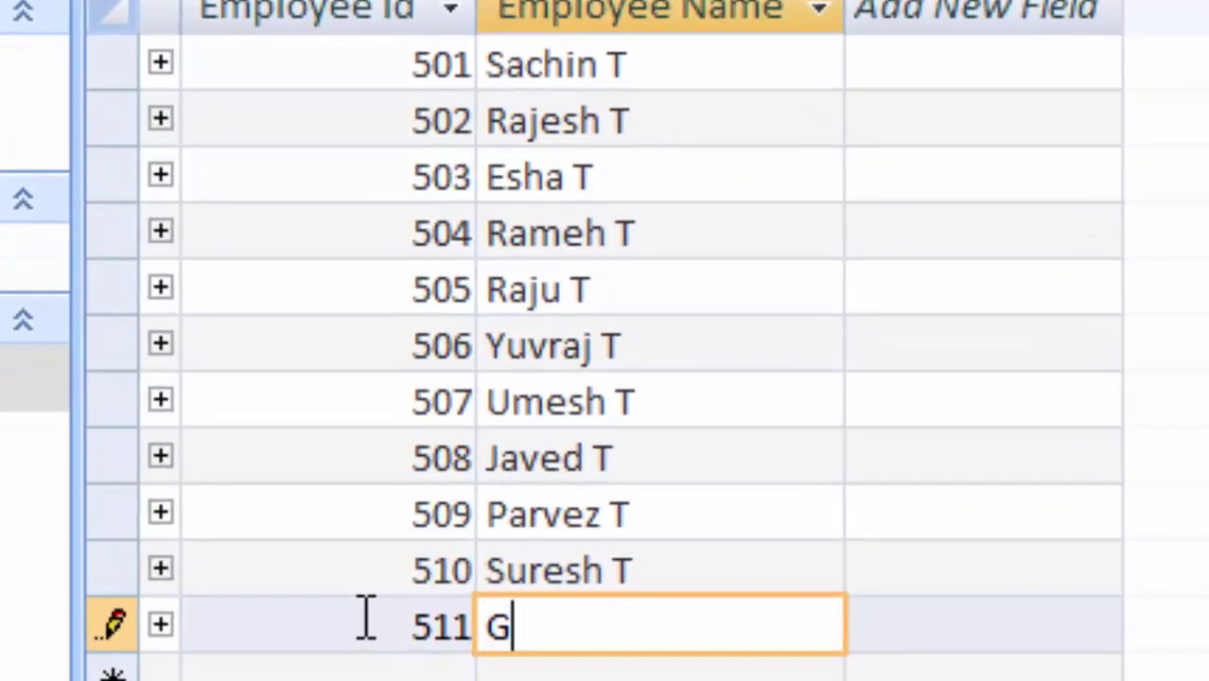
pyautogui.write('opi')
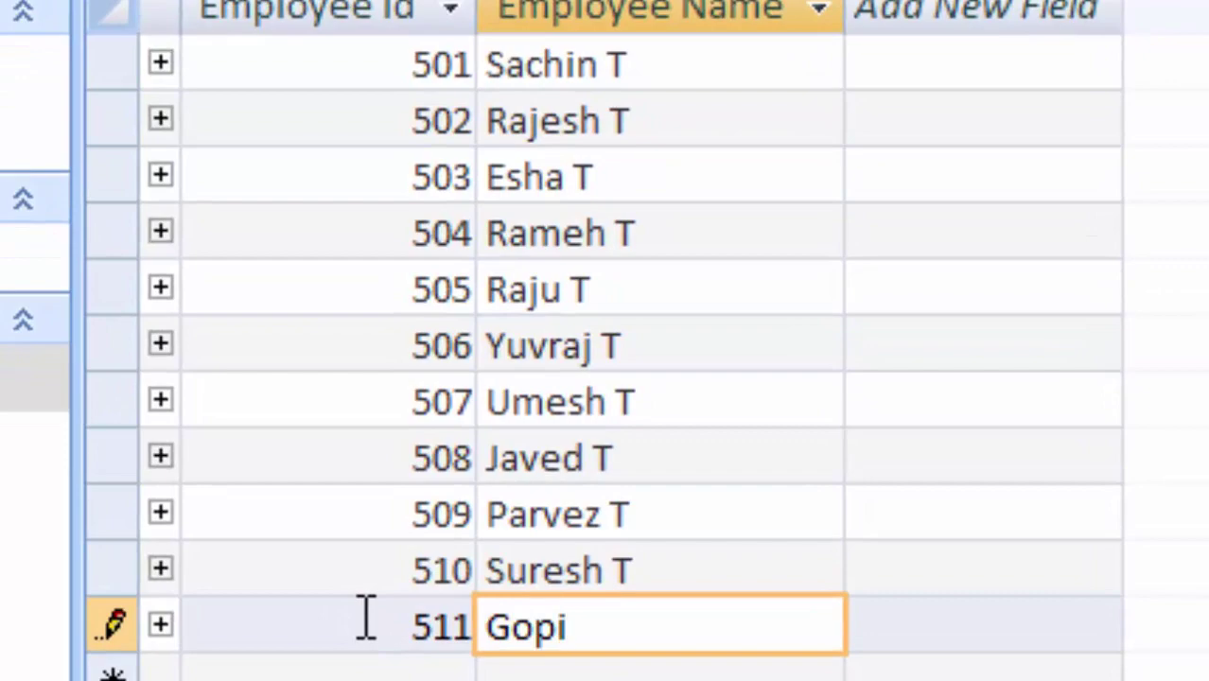
pyautogui.write('b')
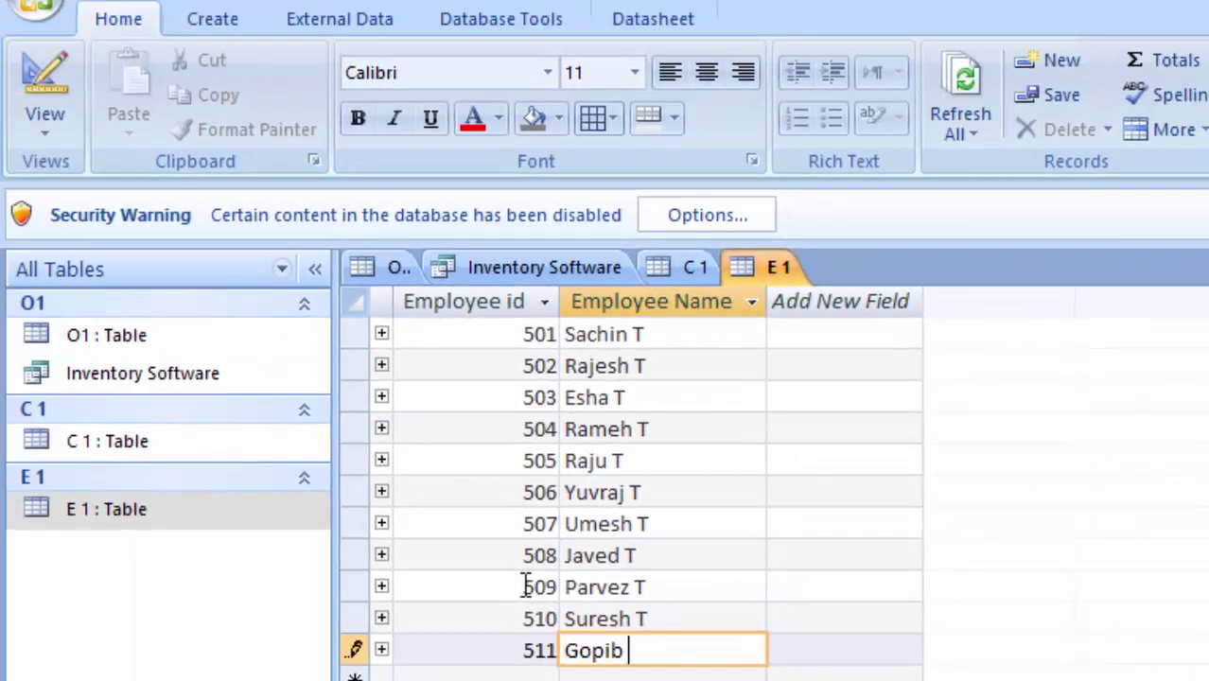
pyautogui.write(' T')
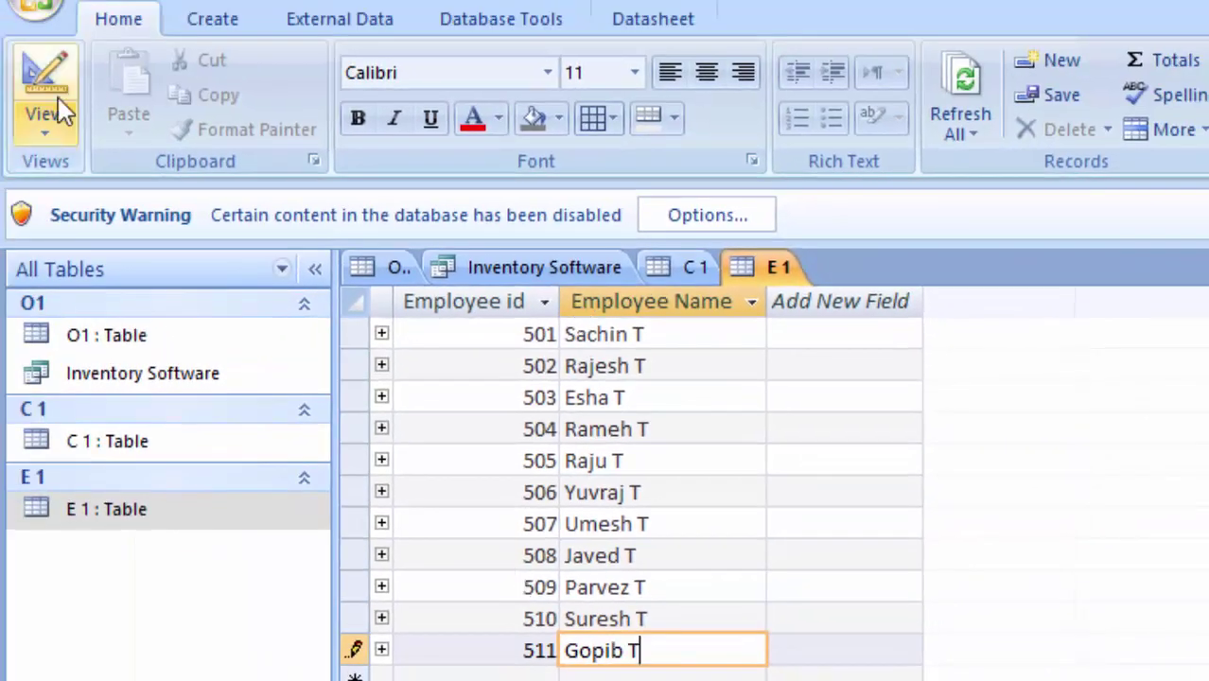
pyautogui.click(36, 7)
pyautogui.click(100, 212)
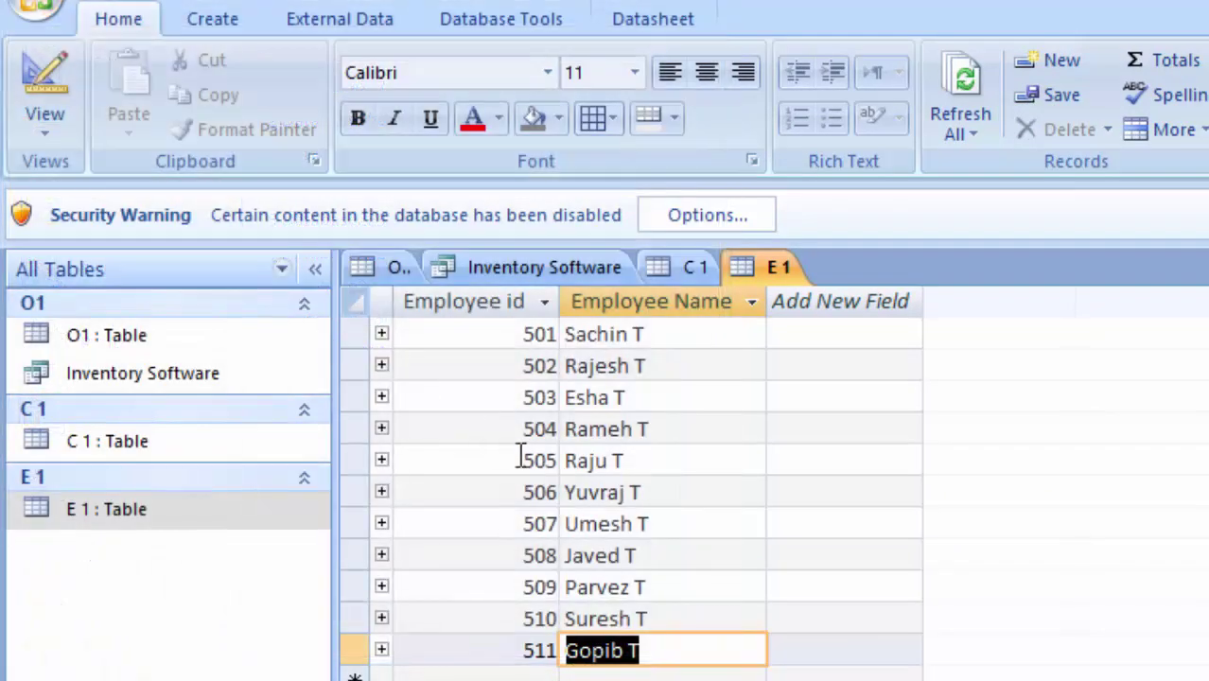
# - Open Inventory Software and set order 111's Employee id to 511
pyautogui.doubleClick(196, 372)
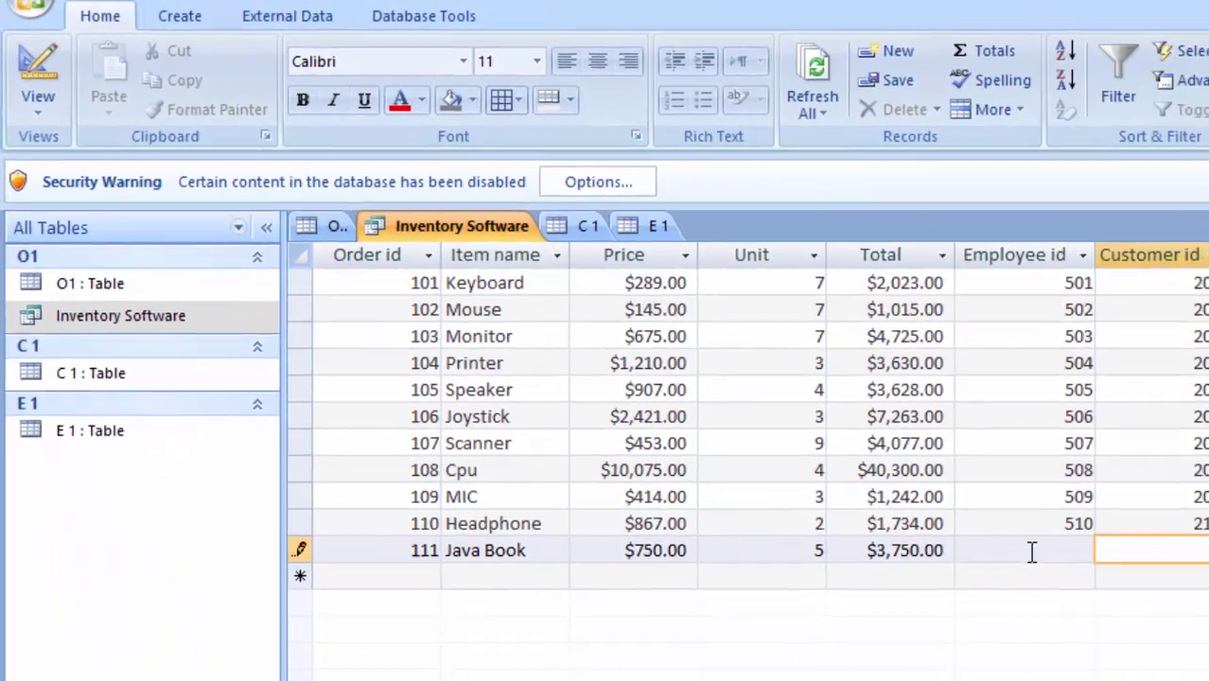
pyautogui.click(972, 519)
pyautogui.write('5')
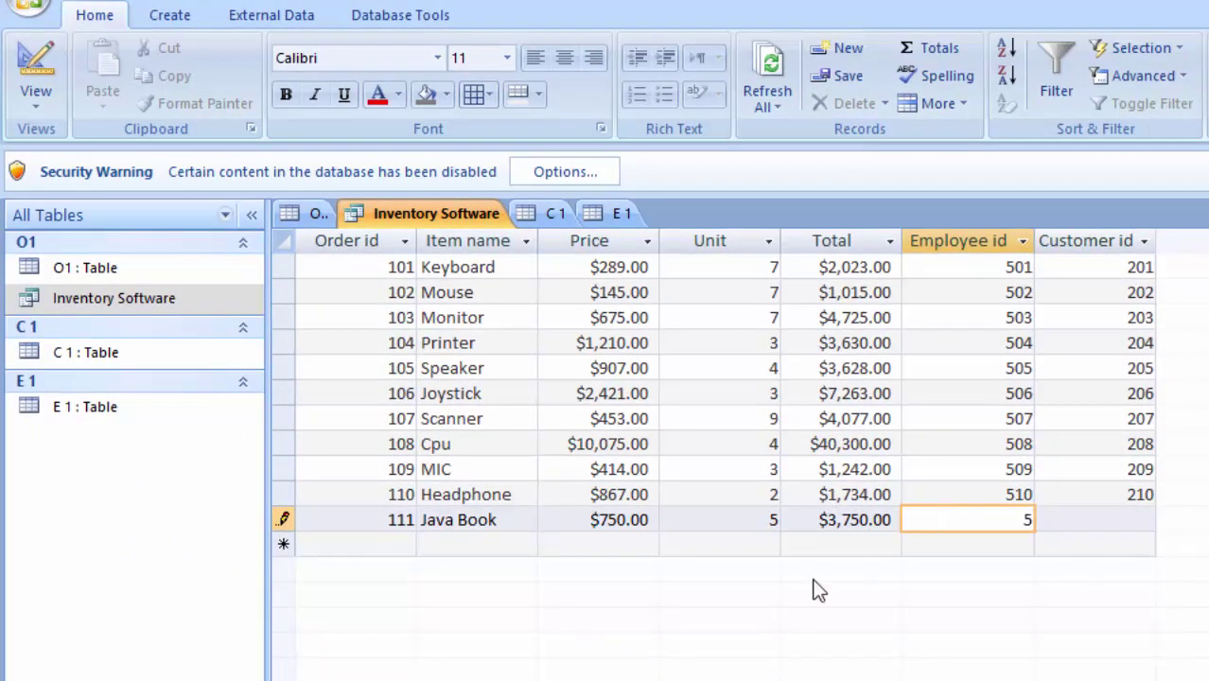
pyautogui.write('11')
pyautogui.press('Tab')
pyautogui.write('2')
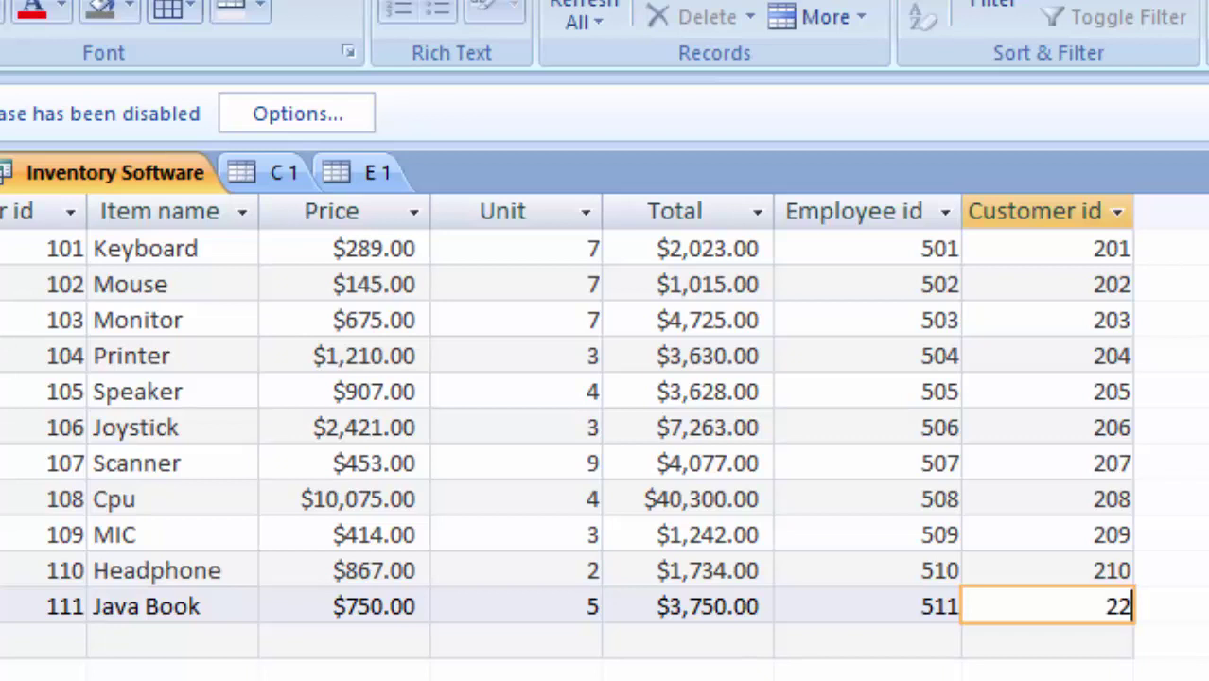
# - Try Customer id 222, dismiss the missing C 1 record error, and clear the rejected value
pyautogui.write('2')
pyautogui.press('Return')
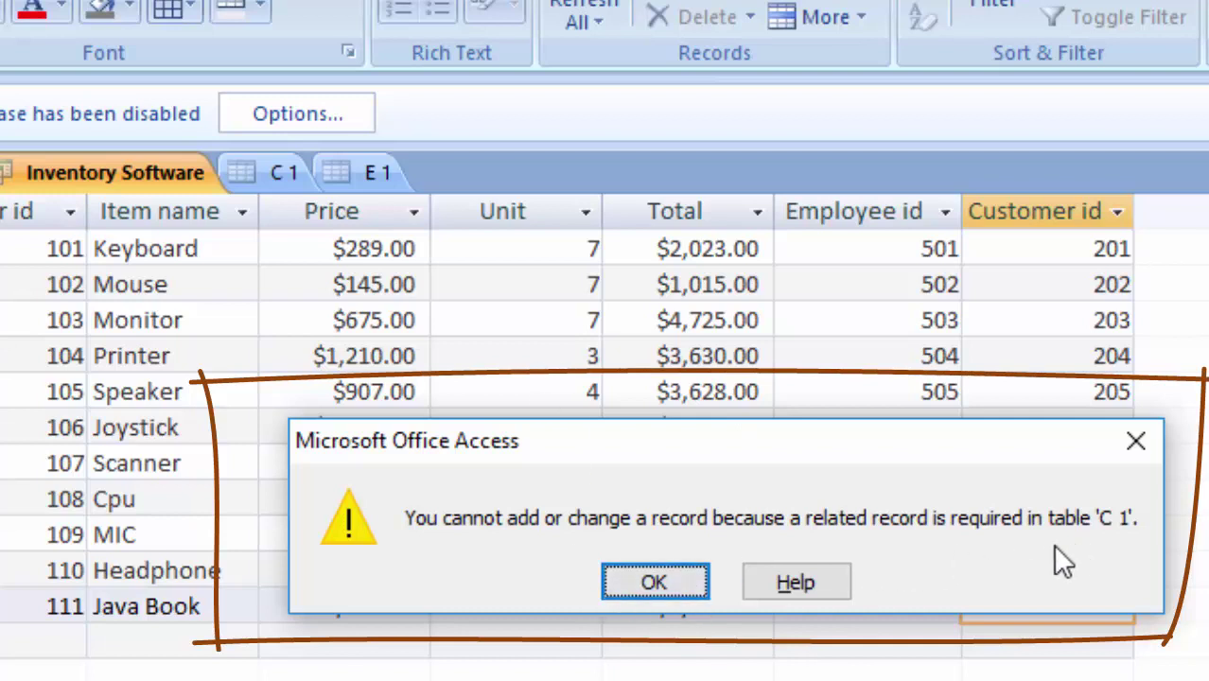
pyautogui.click(665, 590)
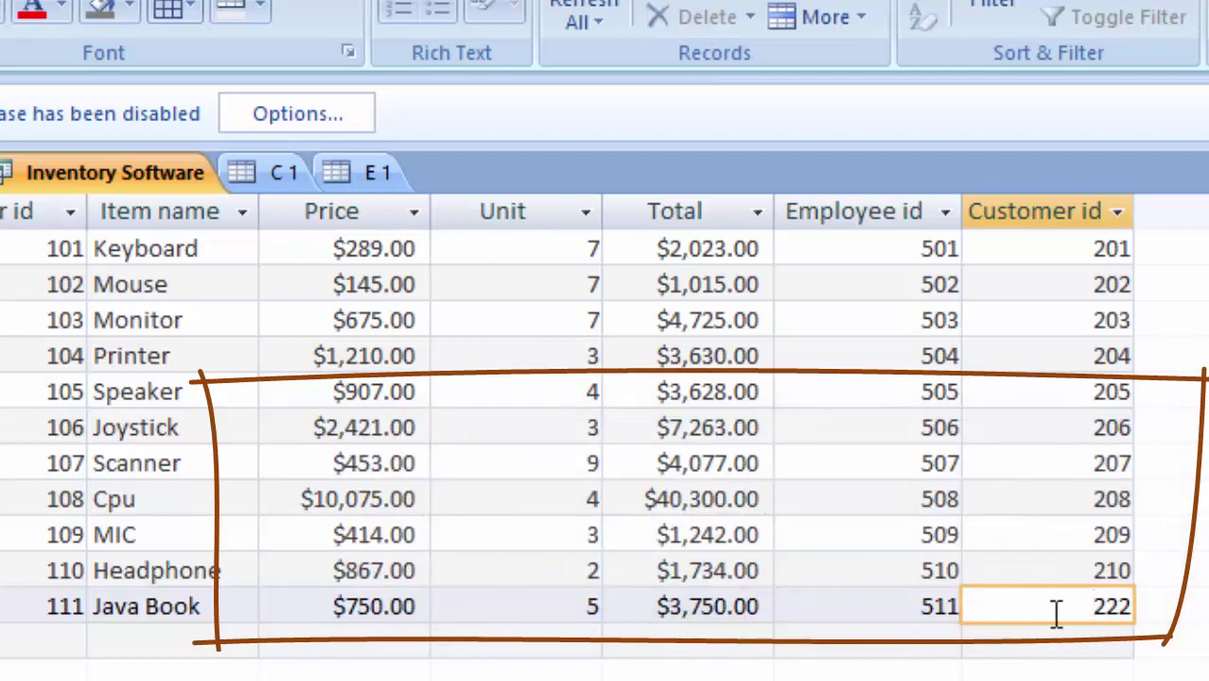
pyautogui.moveTo(1090, 609); pyautogui.dragTo(1118, 615)
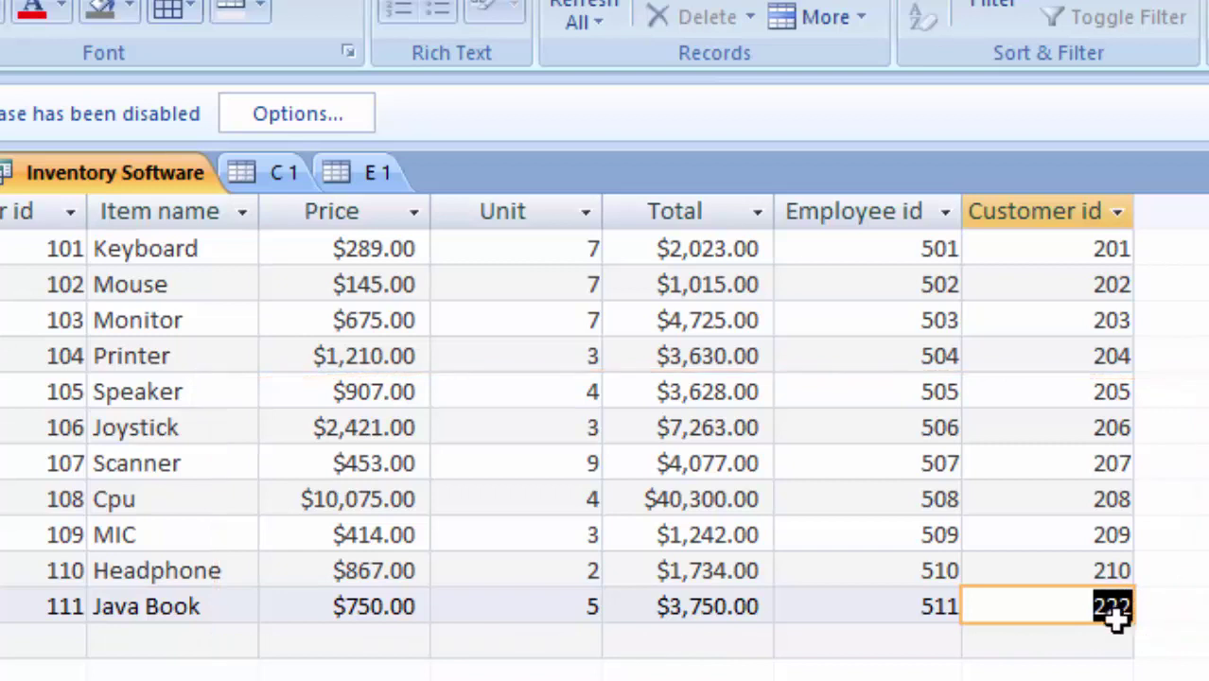
pyautogui.press('BackSpace')
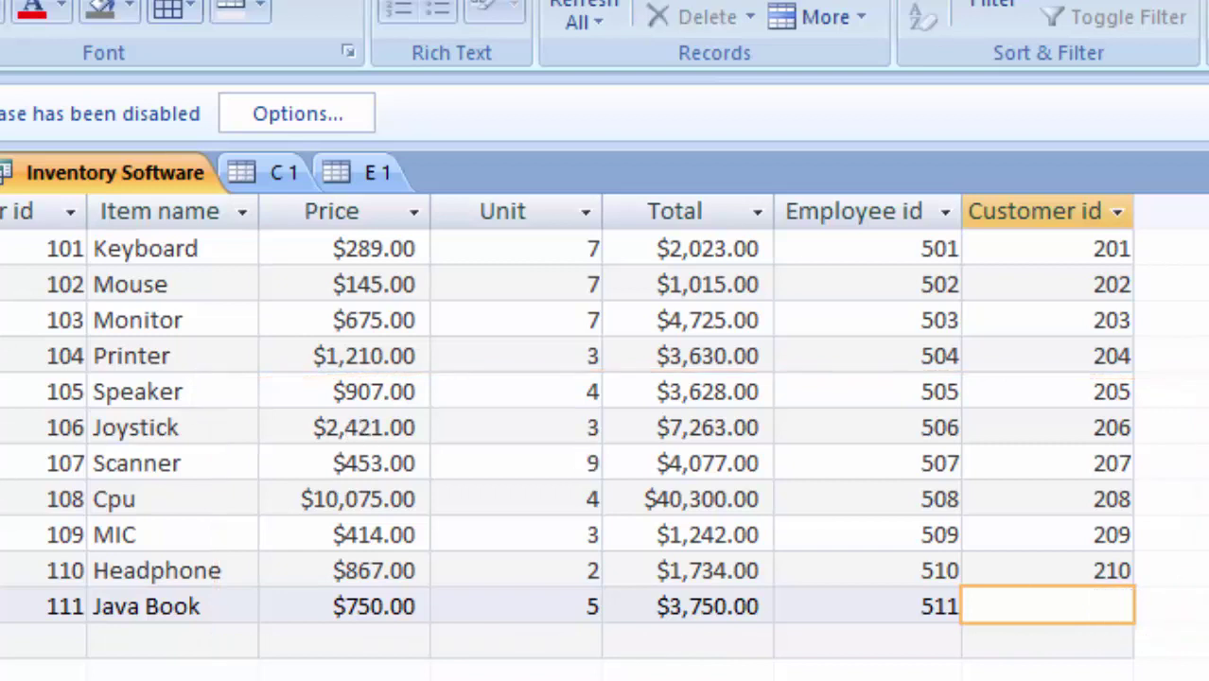
# - Add customer 211 with the customer's name to the C 1 table
pyautogui.click(274, 173)
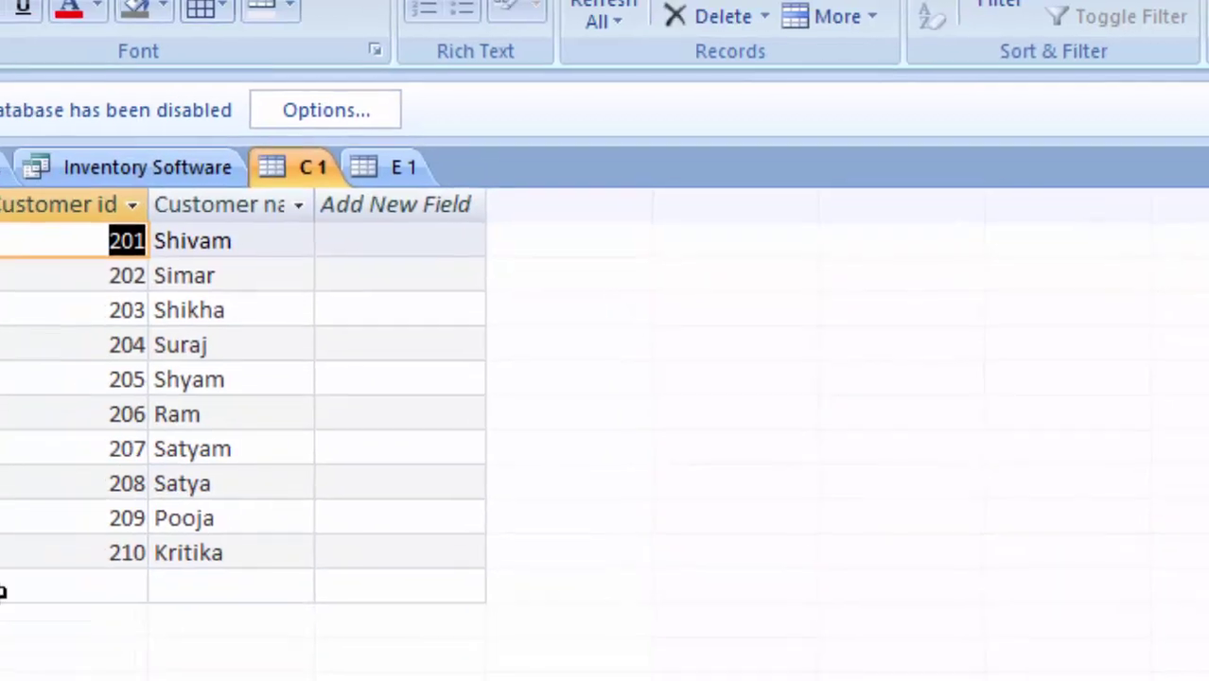
pyautogui.click(137, 534)
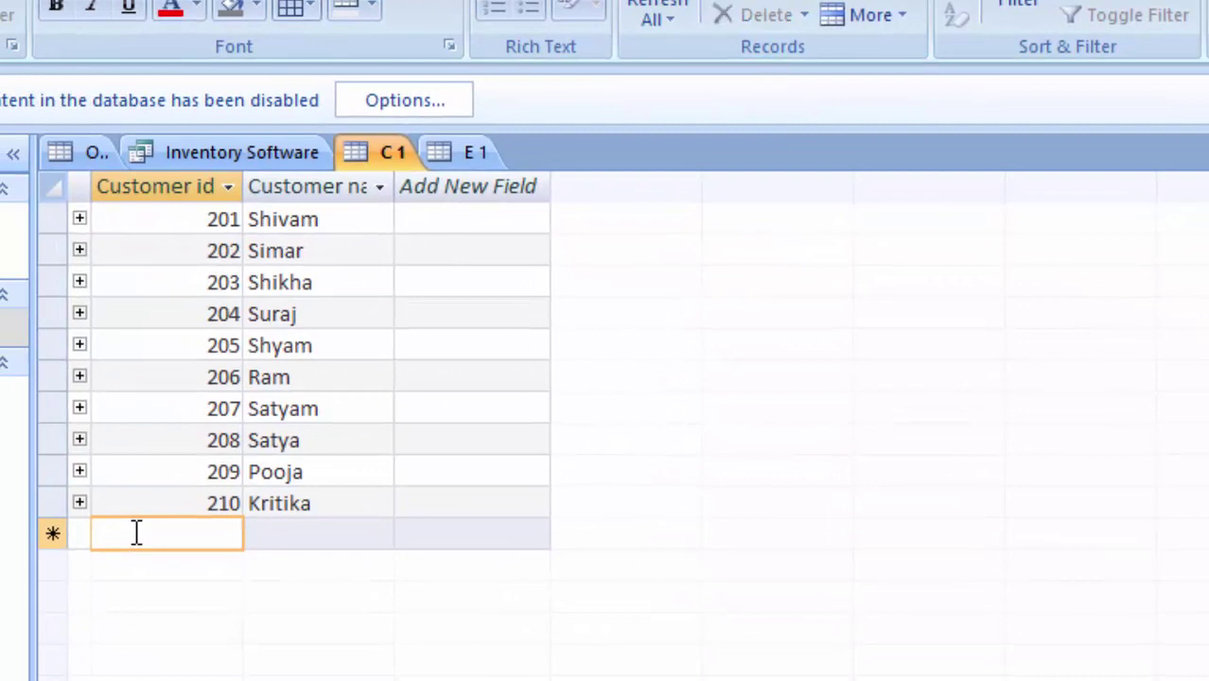
pyautogui.write('2')
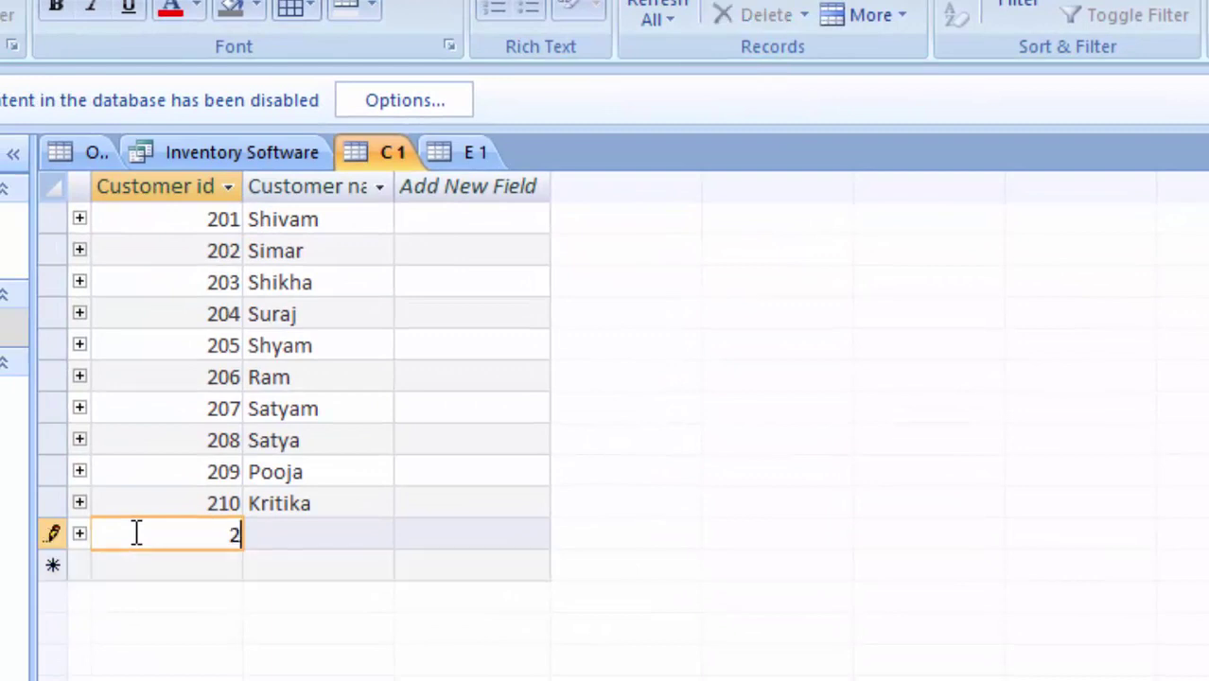
pyautogui.write('11')
pyautogui.press('Tab')
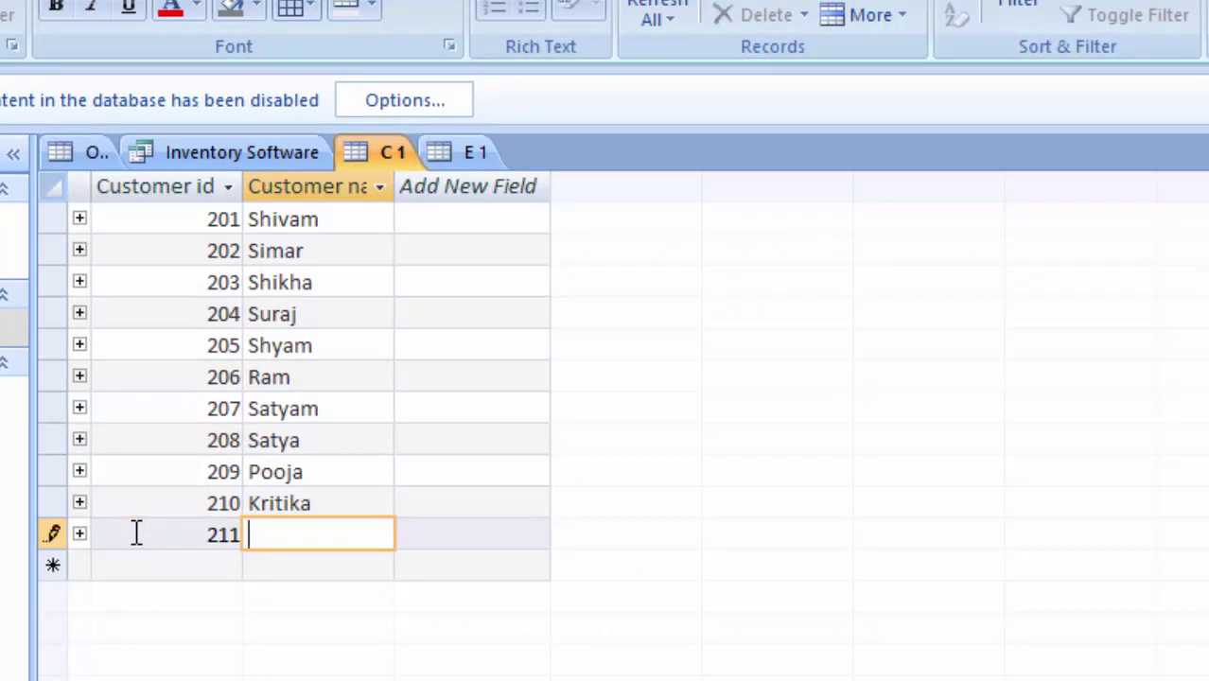
pyautogui.write('Su')
pyautogui.write('hani')
pyautogui.press('Tab')
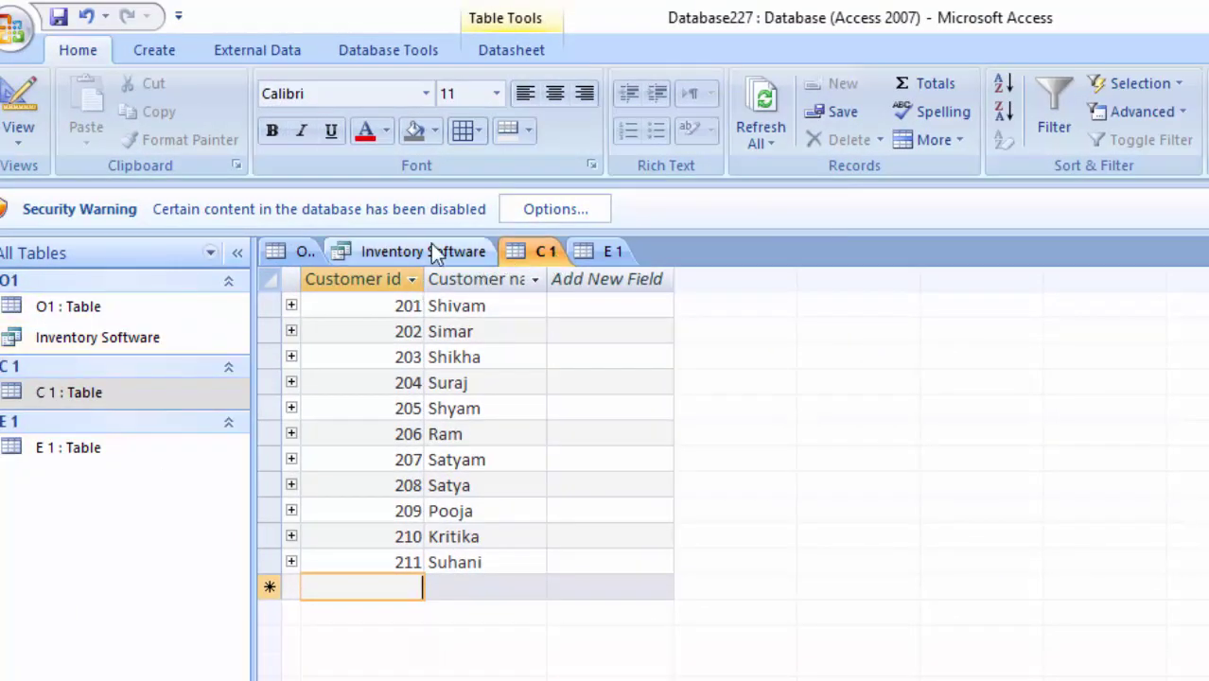
# - Enter 211 as order 111's Customer id in the Inventory Software query
pyautogui.click(427, 251)
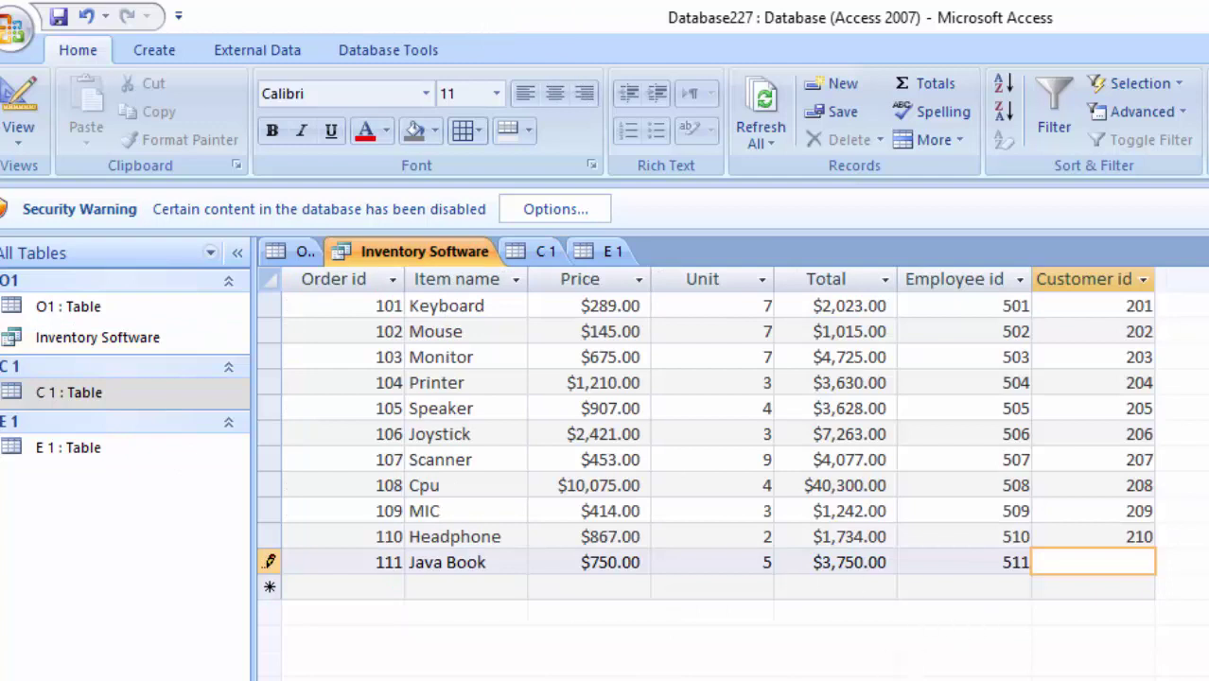
pyautogui.click(551, 250)
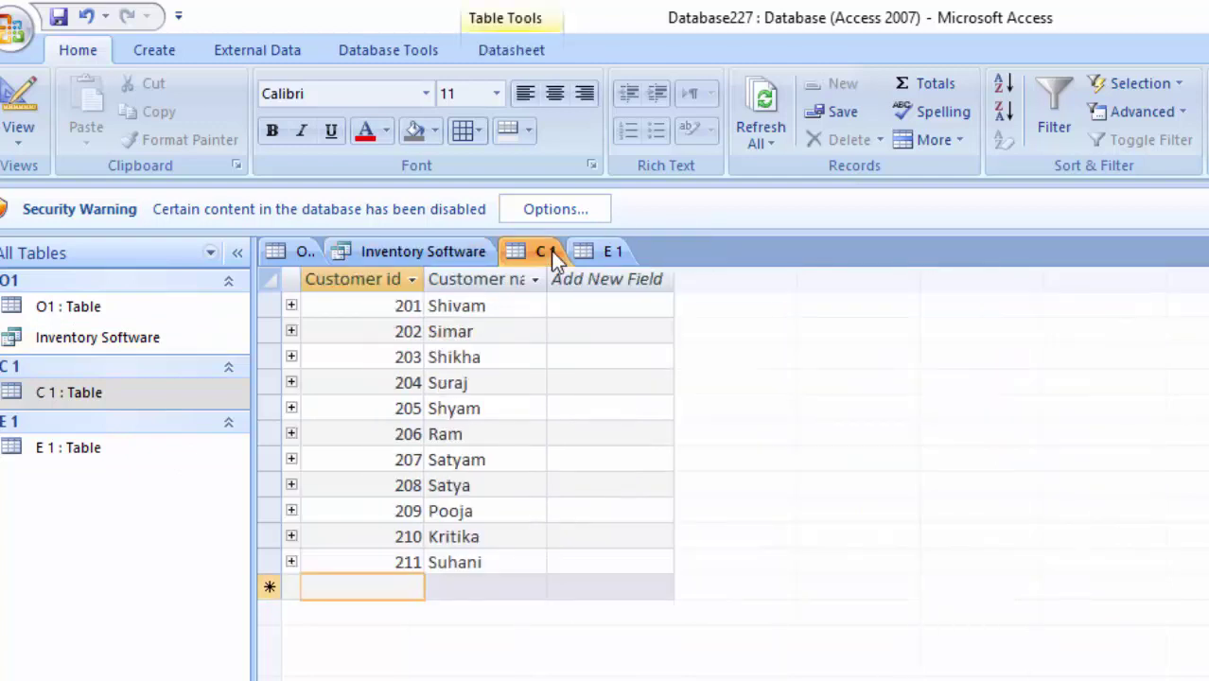
pyautogui.click(445, 257)
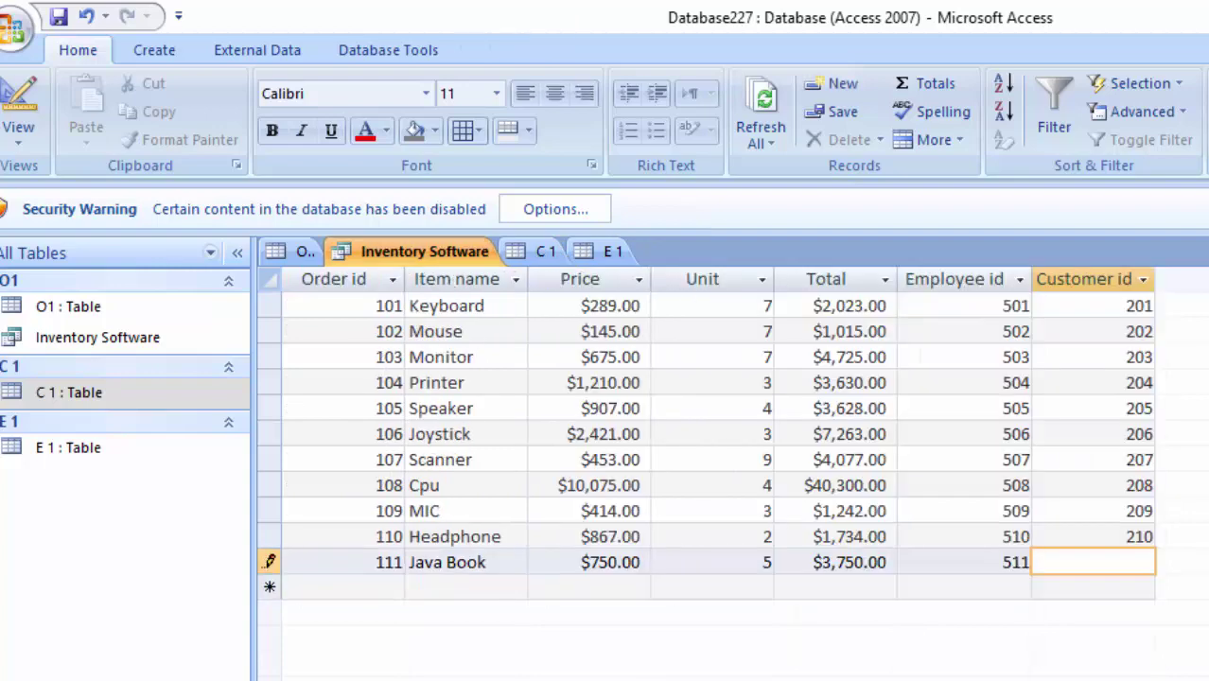
pyautogui.write('211')
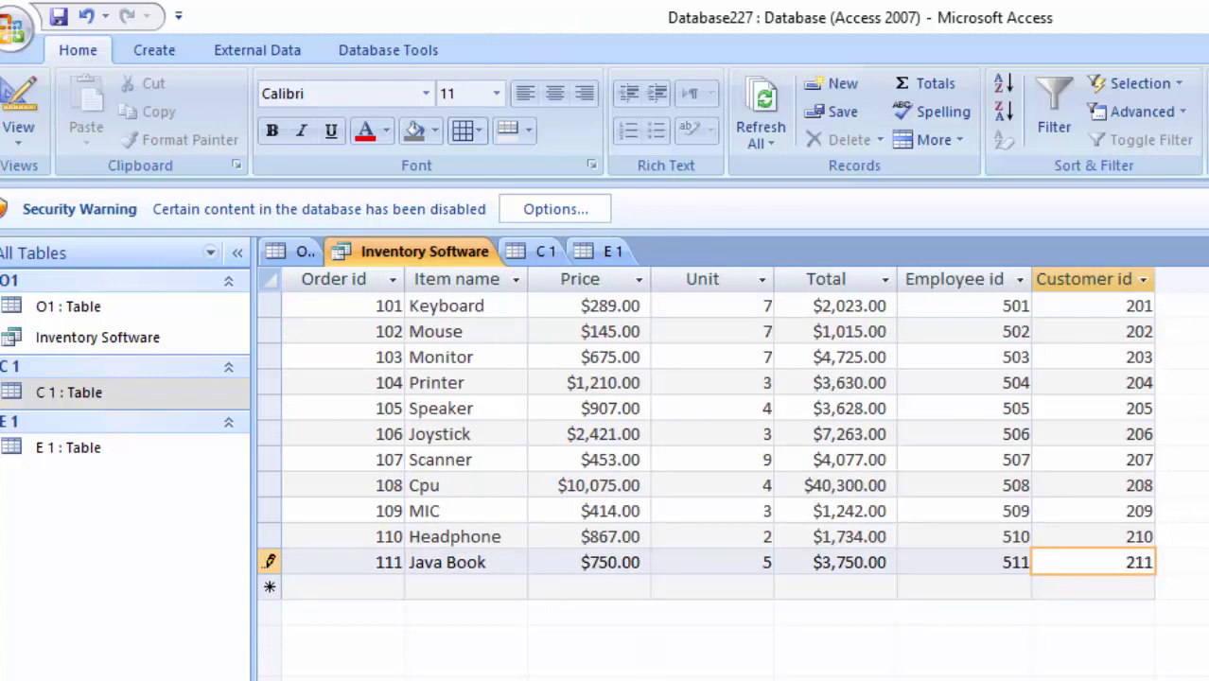